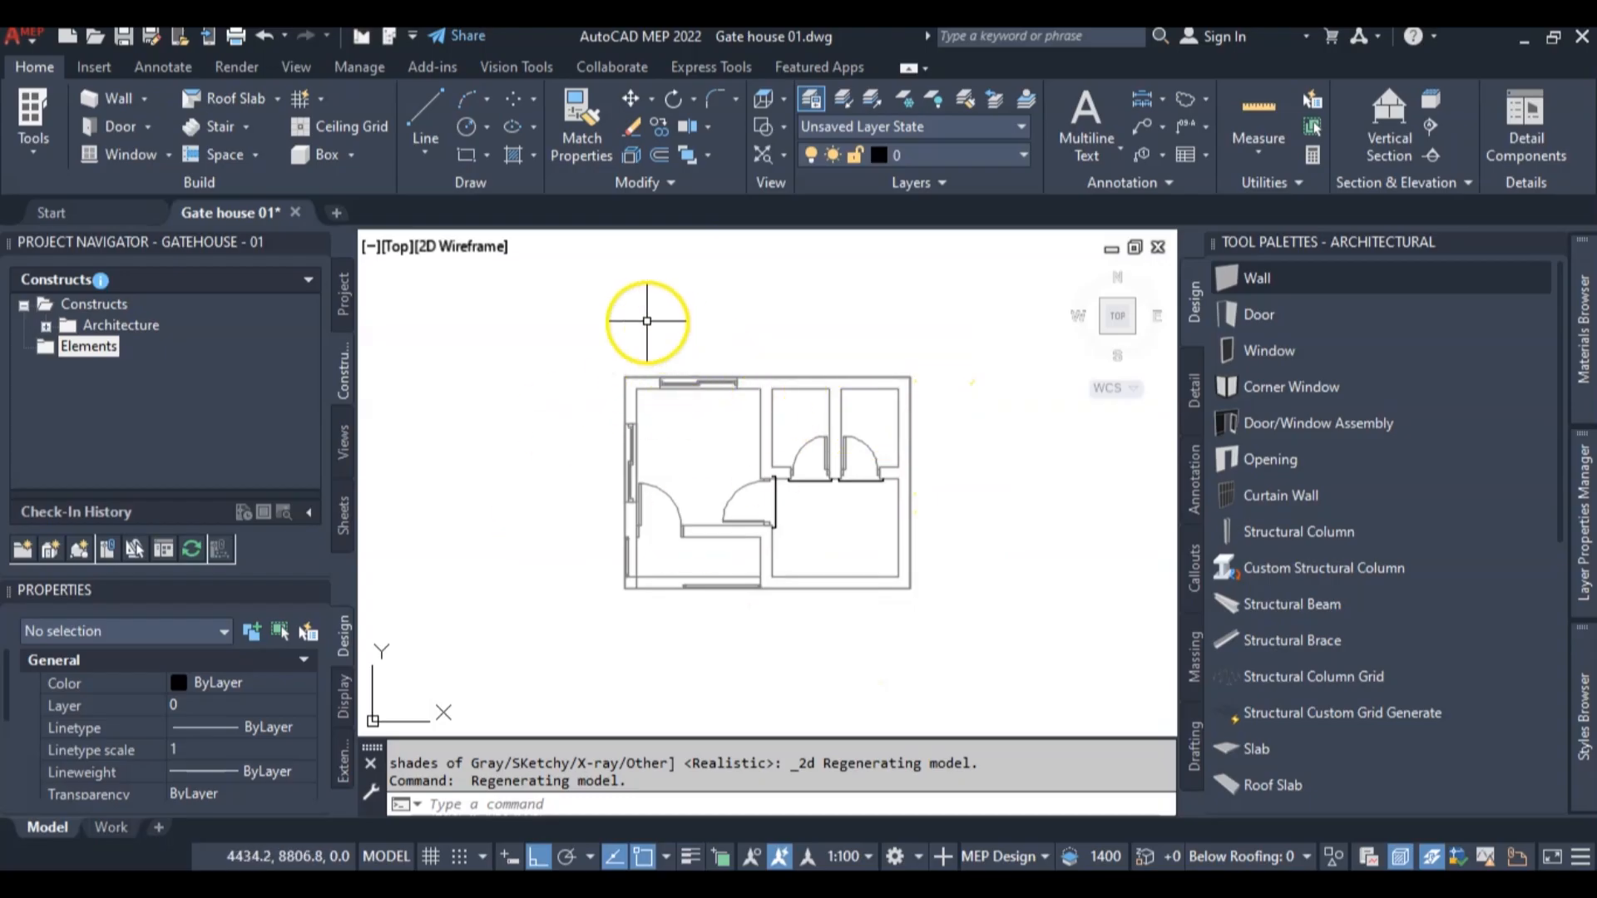
Draw a rectangle over the outer wall faces, from the building's northwest corner to its southeast corner
{"action": "type", "text": "re"}
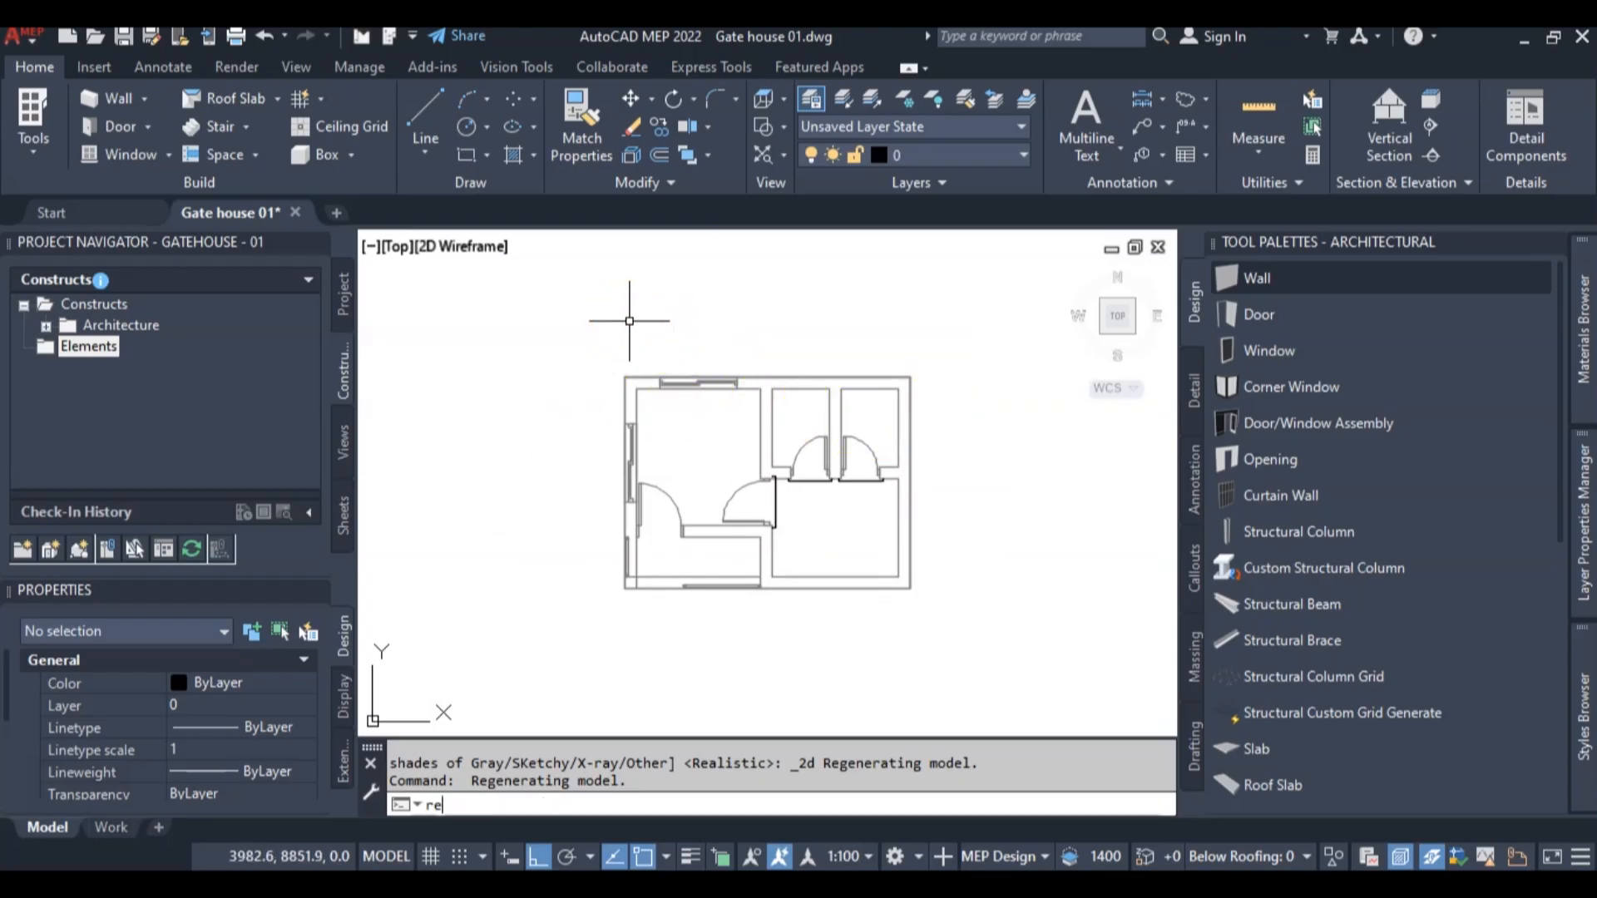
{"action": "type", "text": "c"}
{"action": "key", "text": "Return"}
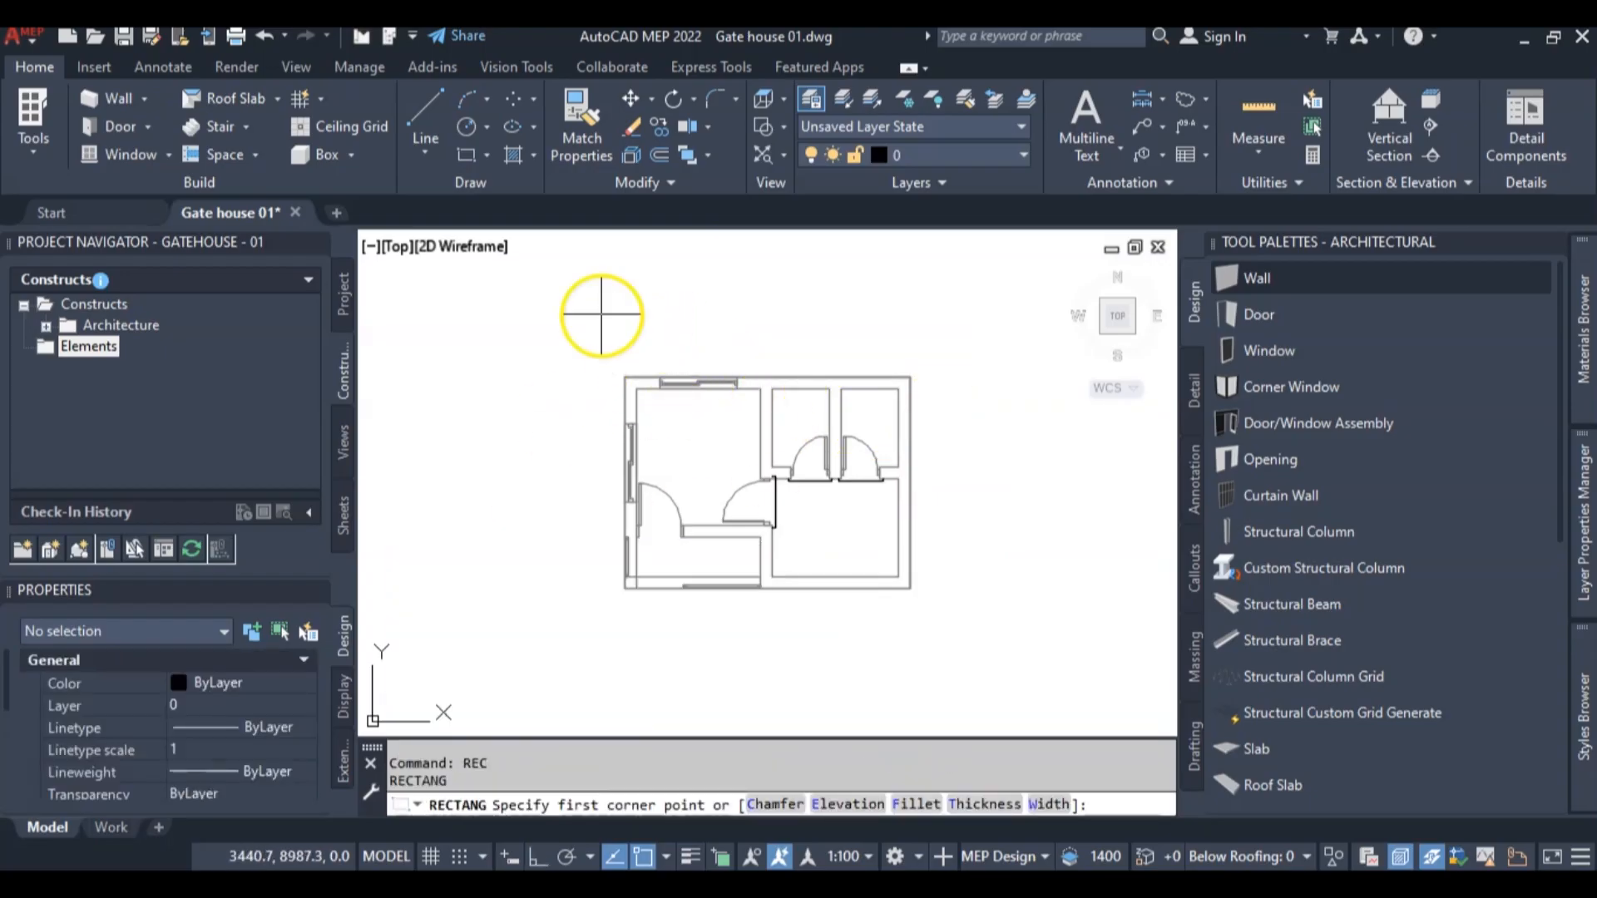
{"action": "scroll", "coordinate": [624, 377], "scroll_direction": "up", "scroll_amount": 4}
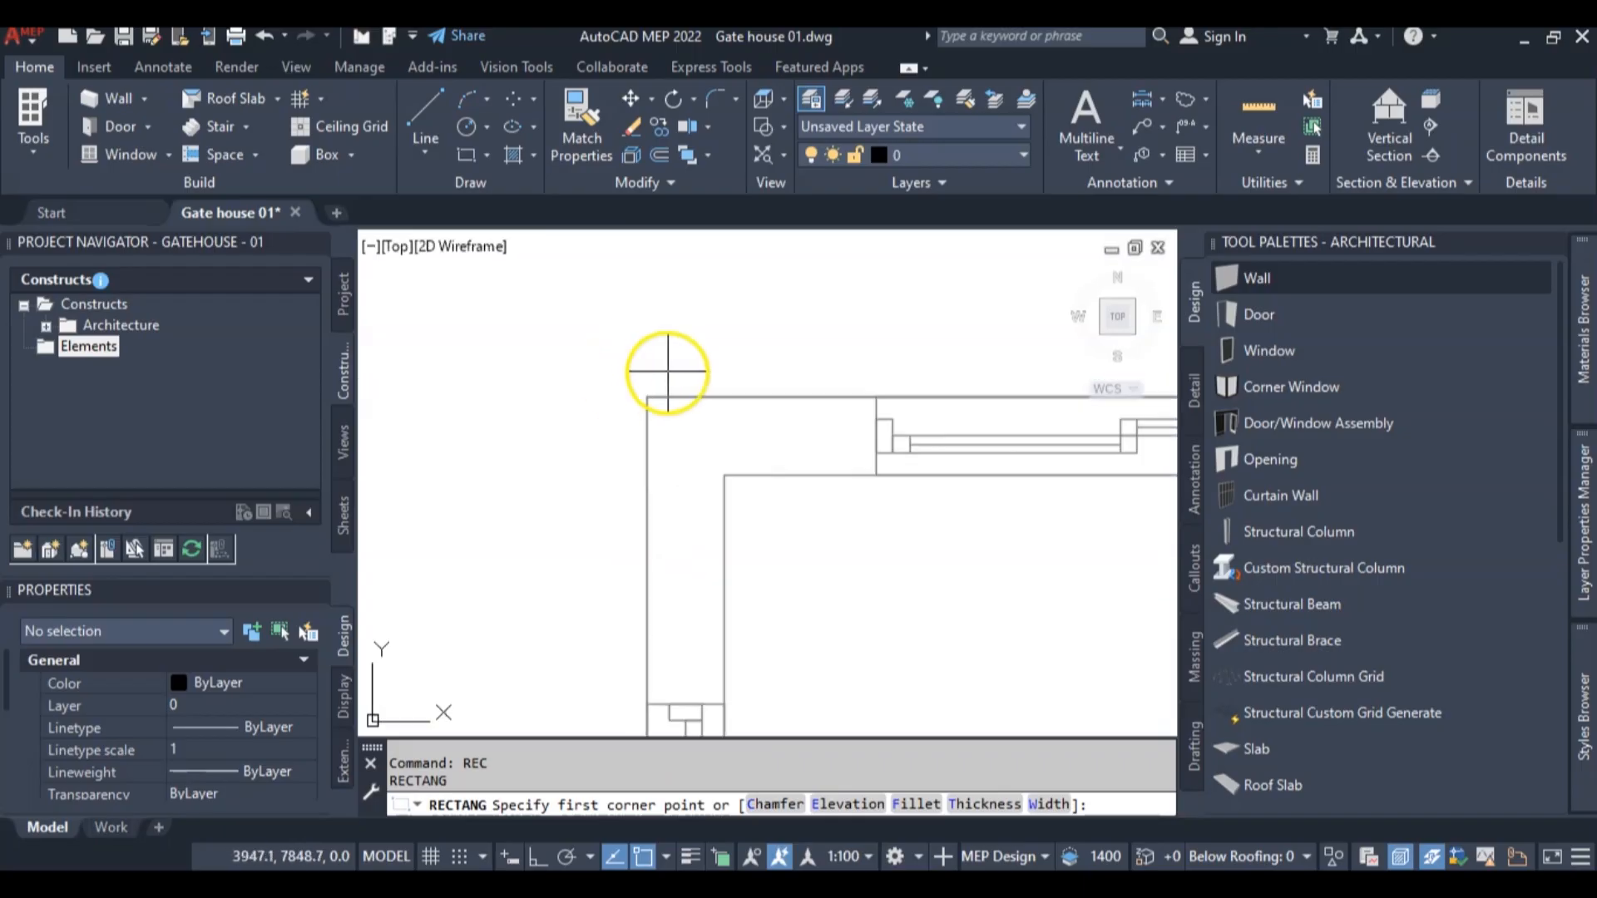
{"action": "left_click", "coordinate": [648, 397]}
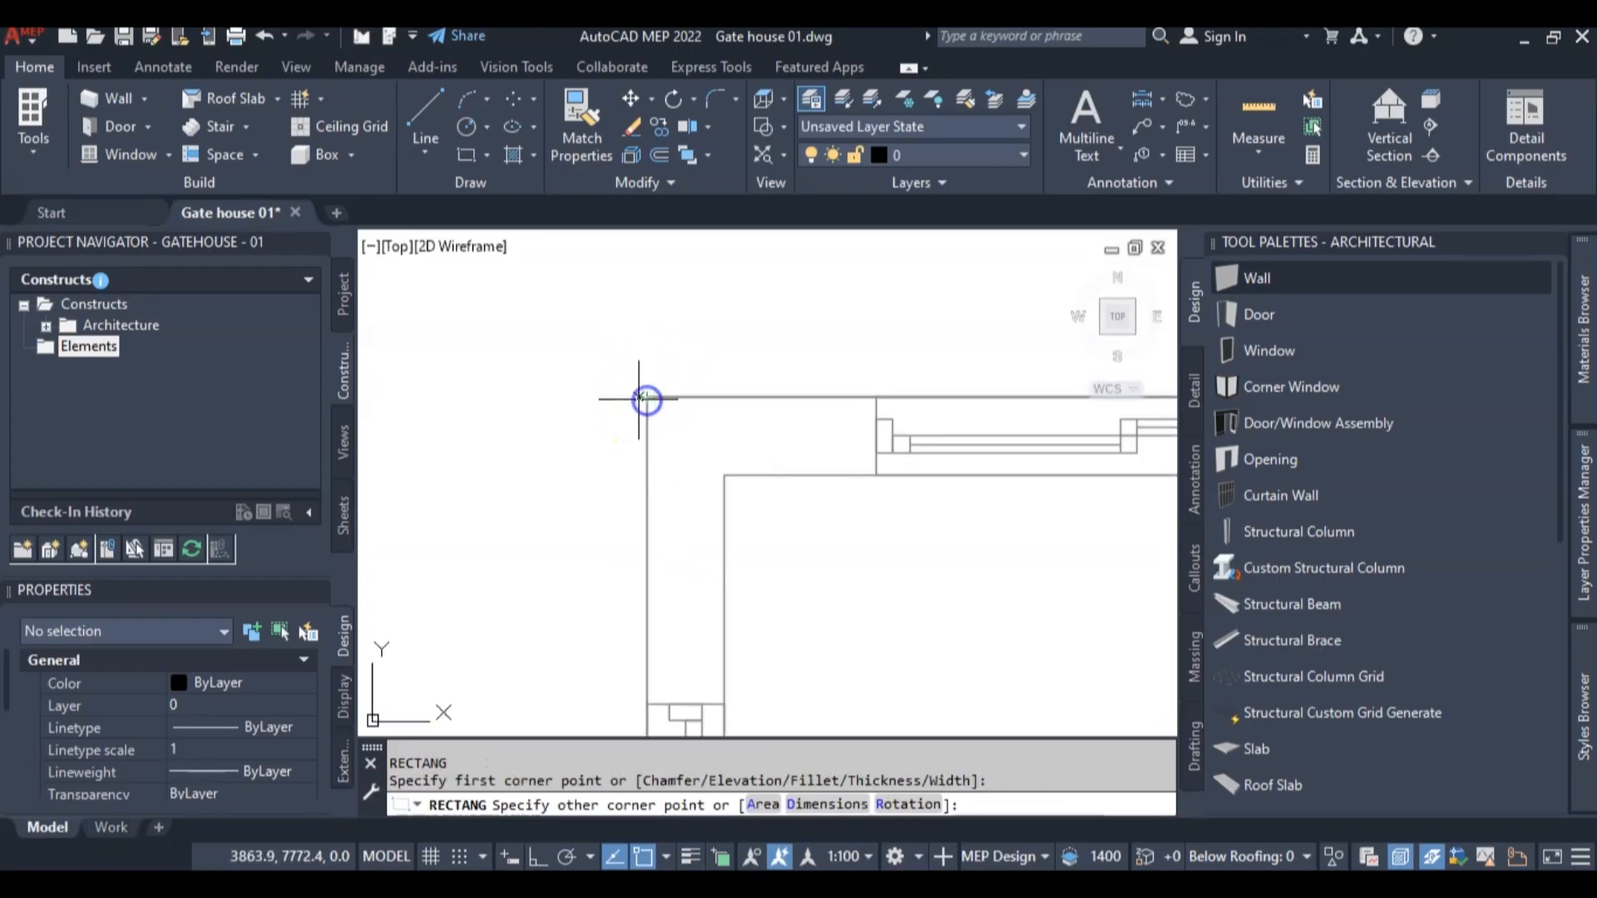
{"action": "scroll", "coordinate": [702, 471], "scroll_direction": "down", "scroll_amount": 3}
{"action": "scroll", "coordinate": [756, 552], "scroll_direction": "up", "scroll_amount": 4}
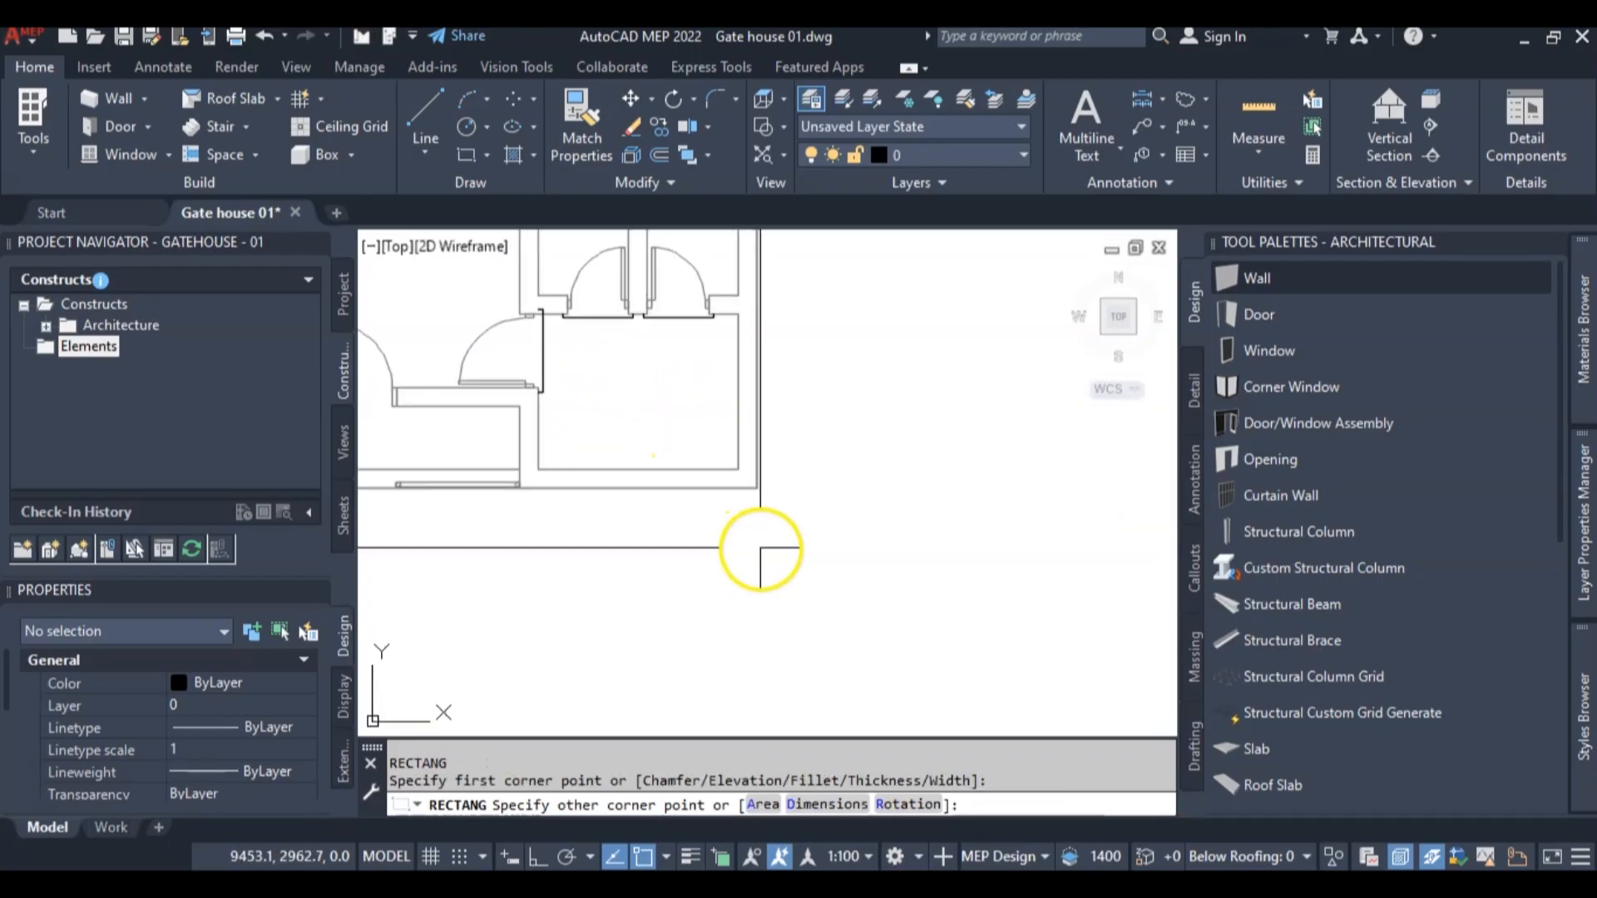
{"action": "left_click", "coordinate": [760, 488]}
{"action": "scroll", "coordinate": [857, 485], "scroll_direction": "down", "scroll_amount": 5}
{"action": "scroll", "coordinate": [864, 485], "scroll_direction": "up", "scroll_amount": 5}
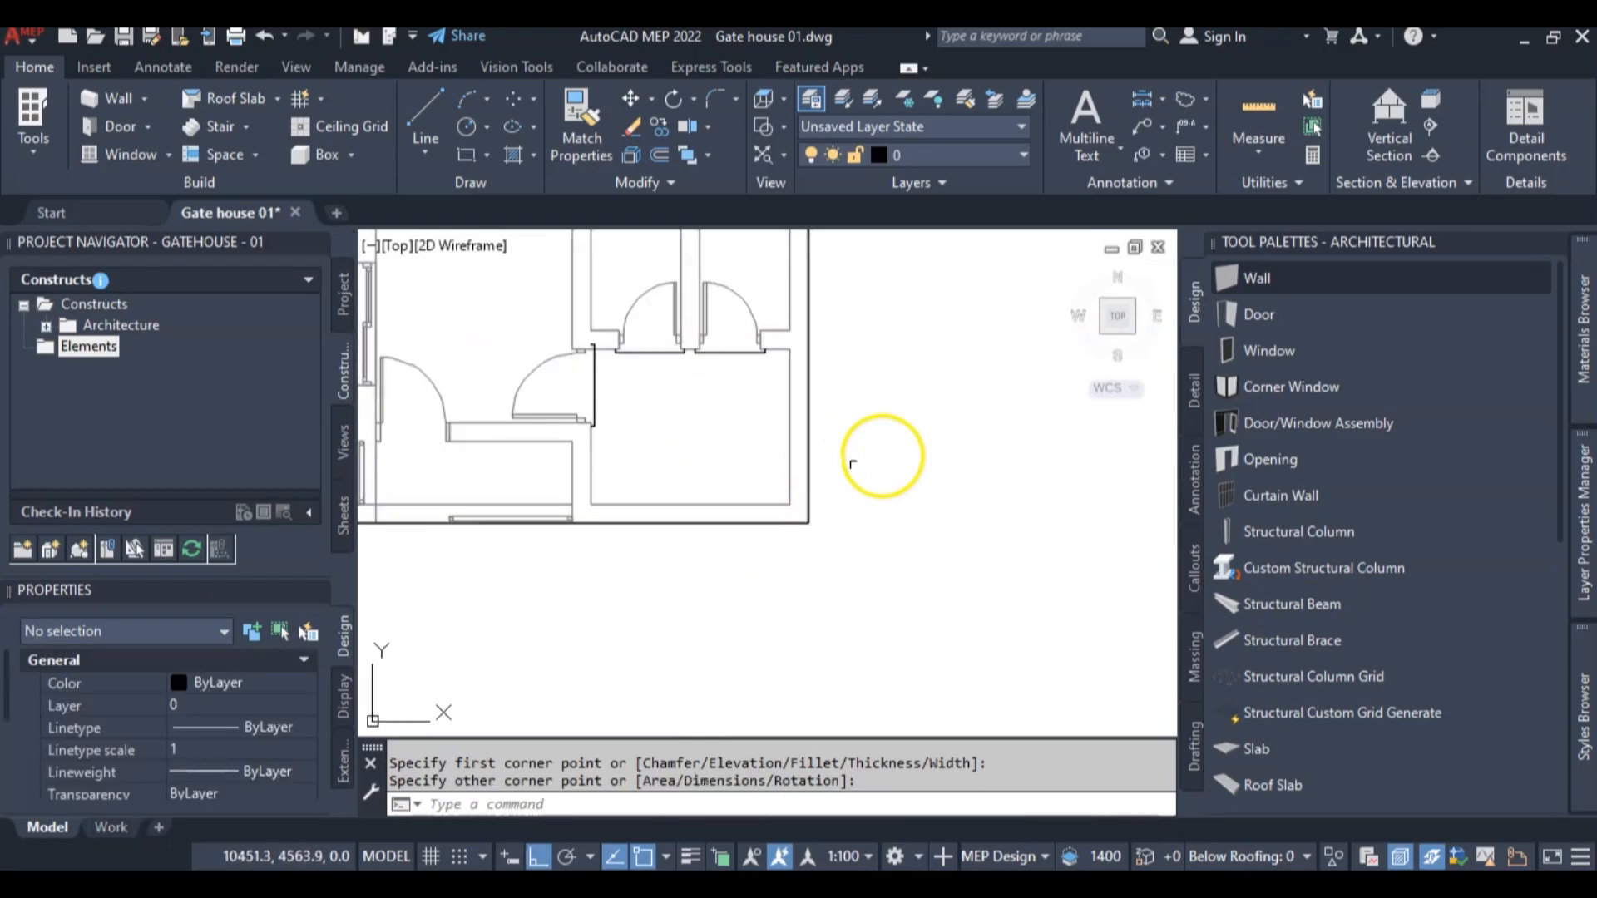
Erase the rectangle drawn around the outer walls
{"action": "left_click", "coordinate": [807, 474]}
{"action": "scroll", "coordinate": [925, 467], "scroll_direction": "down", "scroll_amount": 3}
{"action": "key", "text": "Delete"}
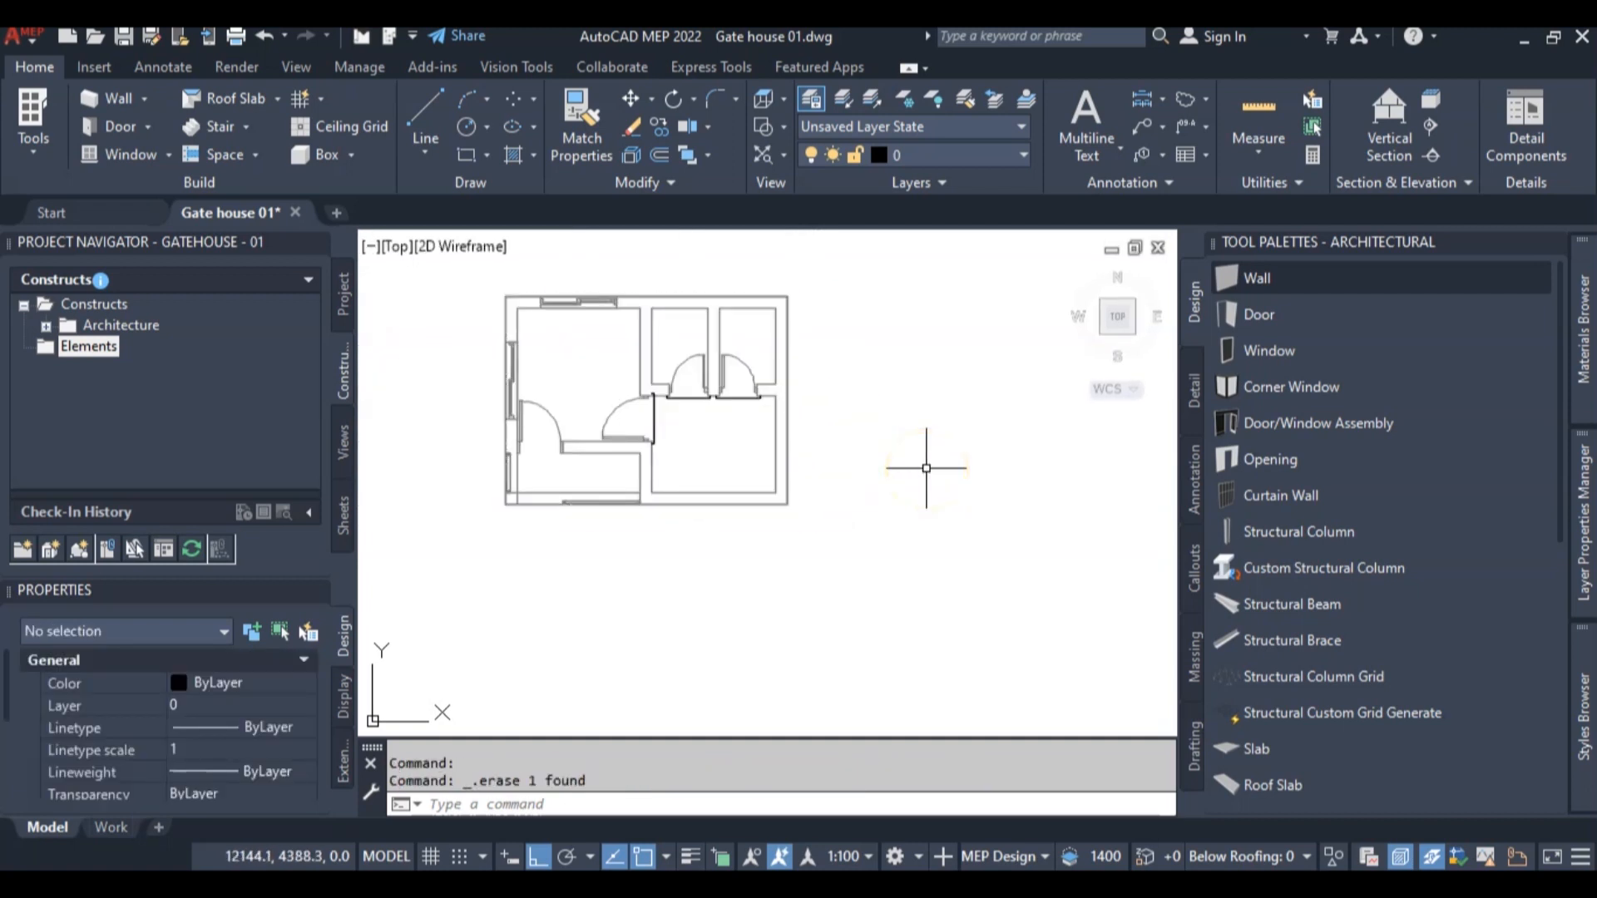
Draw a closed polyline through the four outer wall corners, clockwise from the northwest corner
{"action": "type", "text": "pl"}
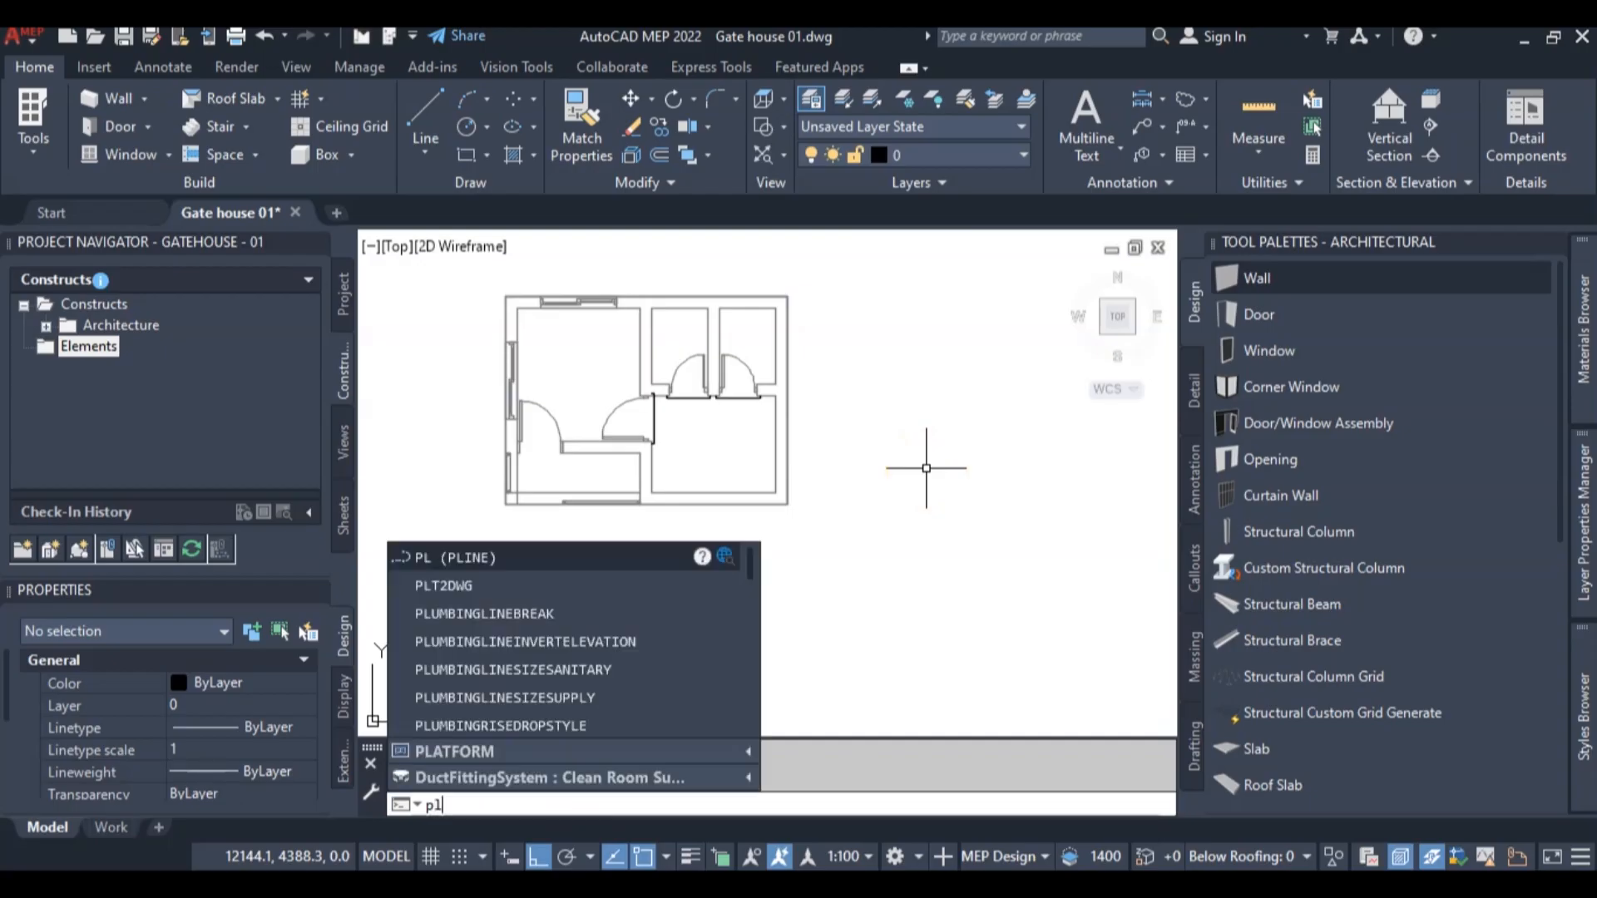
{"action": "key", "text": "Return"}
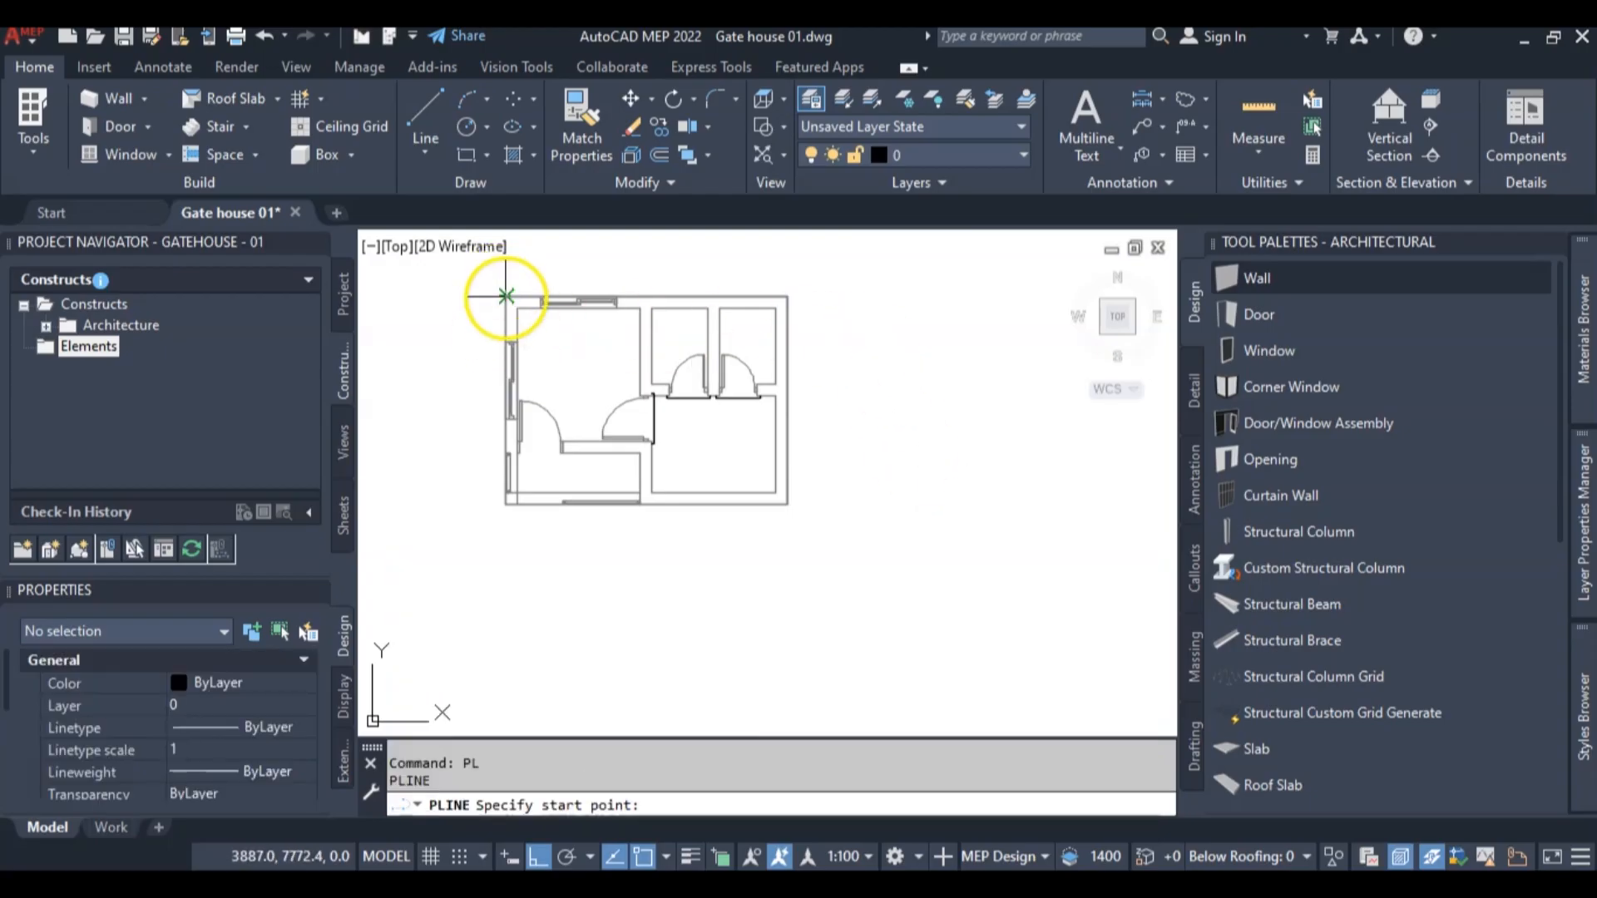
{"action": "left_click", "coordinate": [505, 296]}
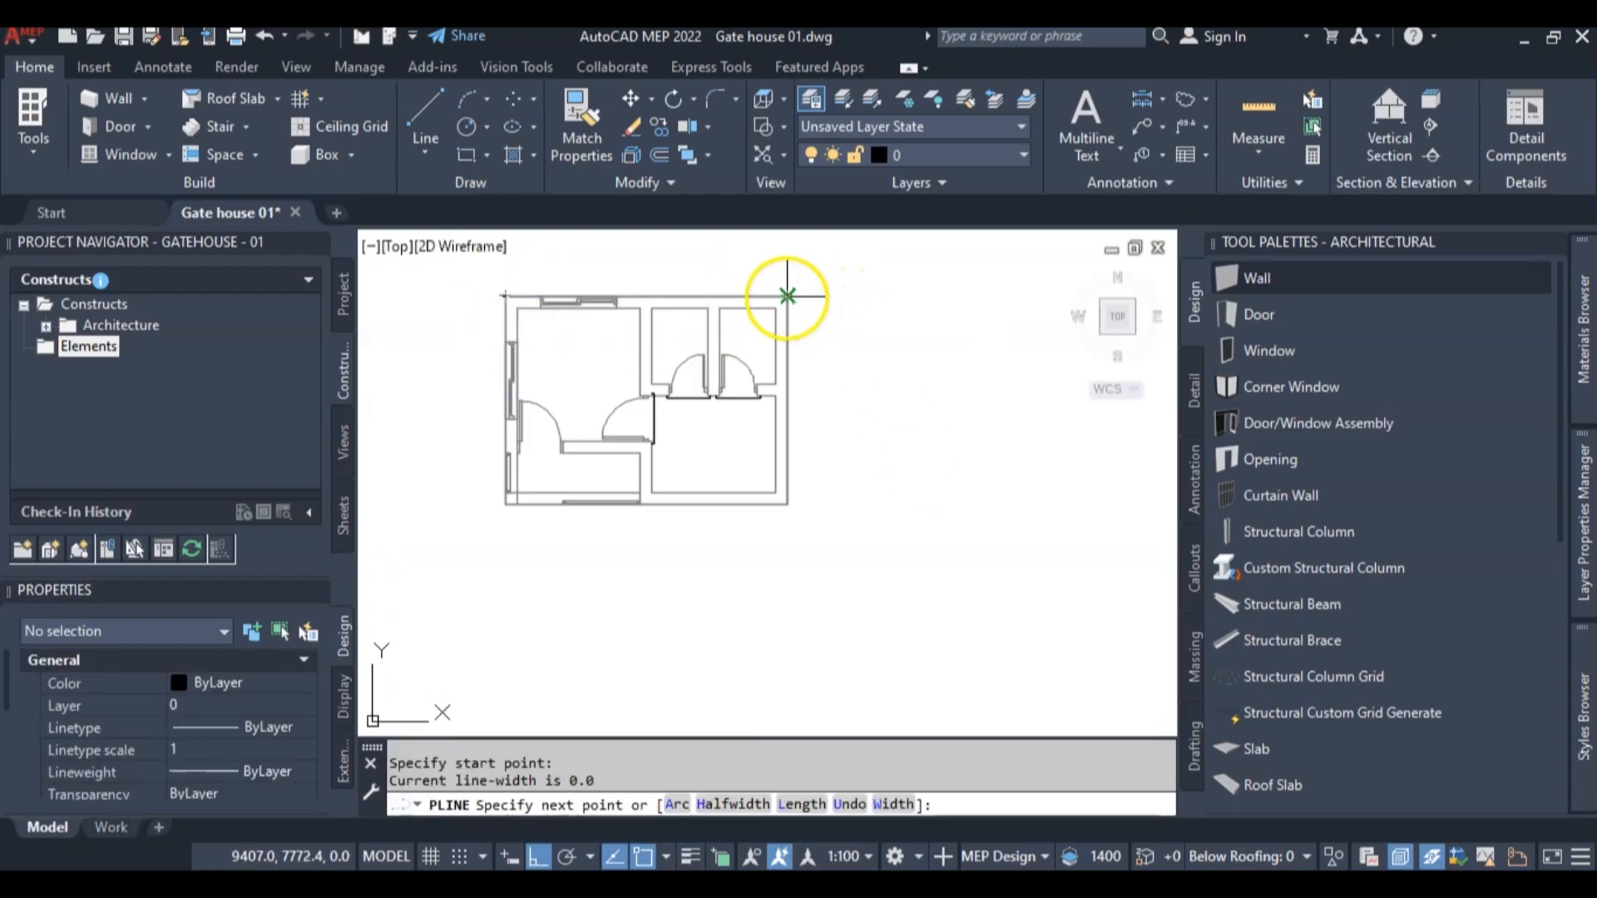
{"action": "left_click", "coordinate": [788, 296]}
{"action": "scroll", "coordinate": [777, 515], "scroll_direction": "up", "scroll_amount": 8}
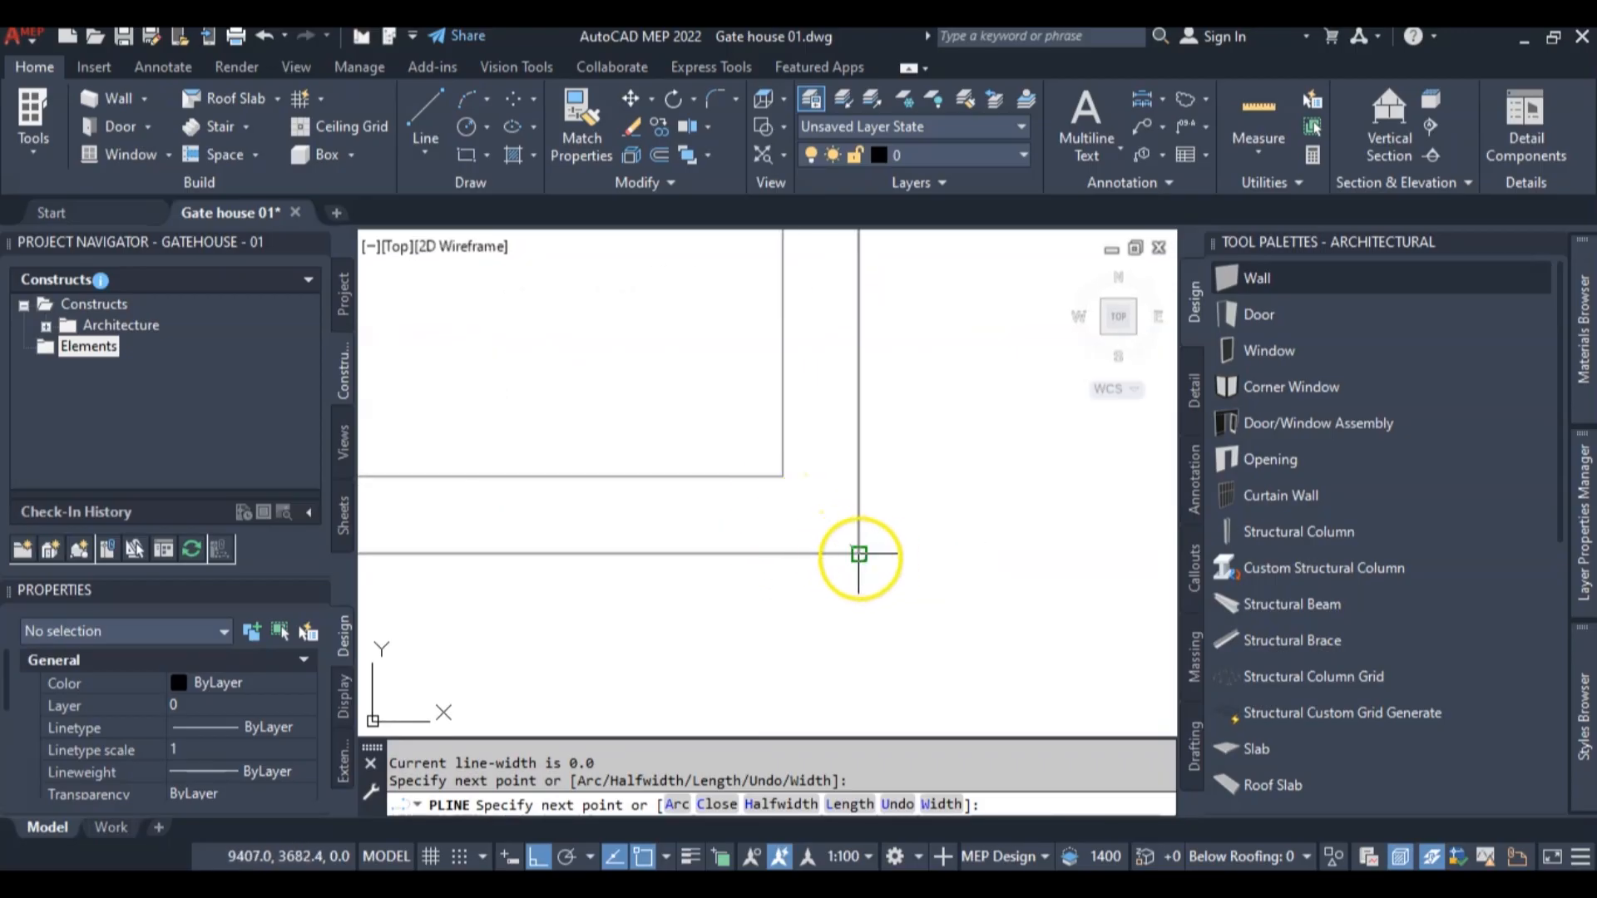
{"action": "left_click", "coordinate": [858, 554]}
{"action": "scroll", "coordinate": [859, 553], "scroll_direction": "down", "scroll_amount": 5}
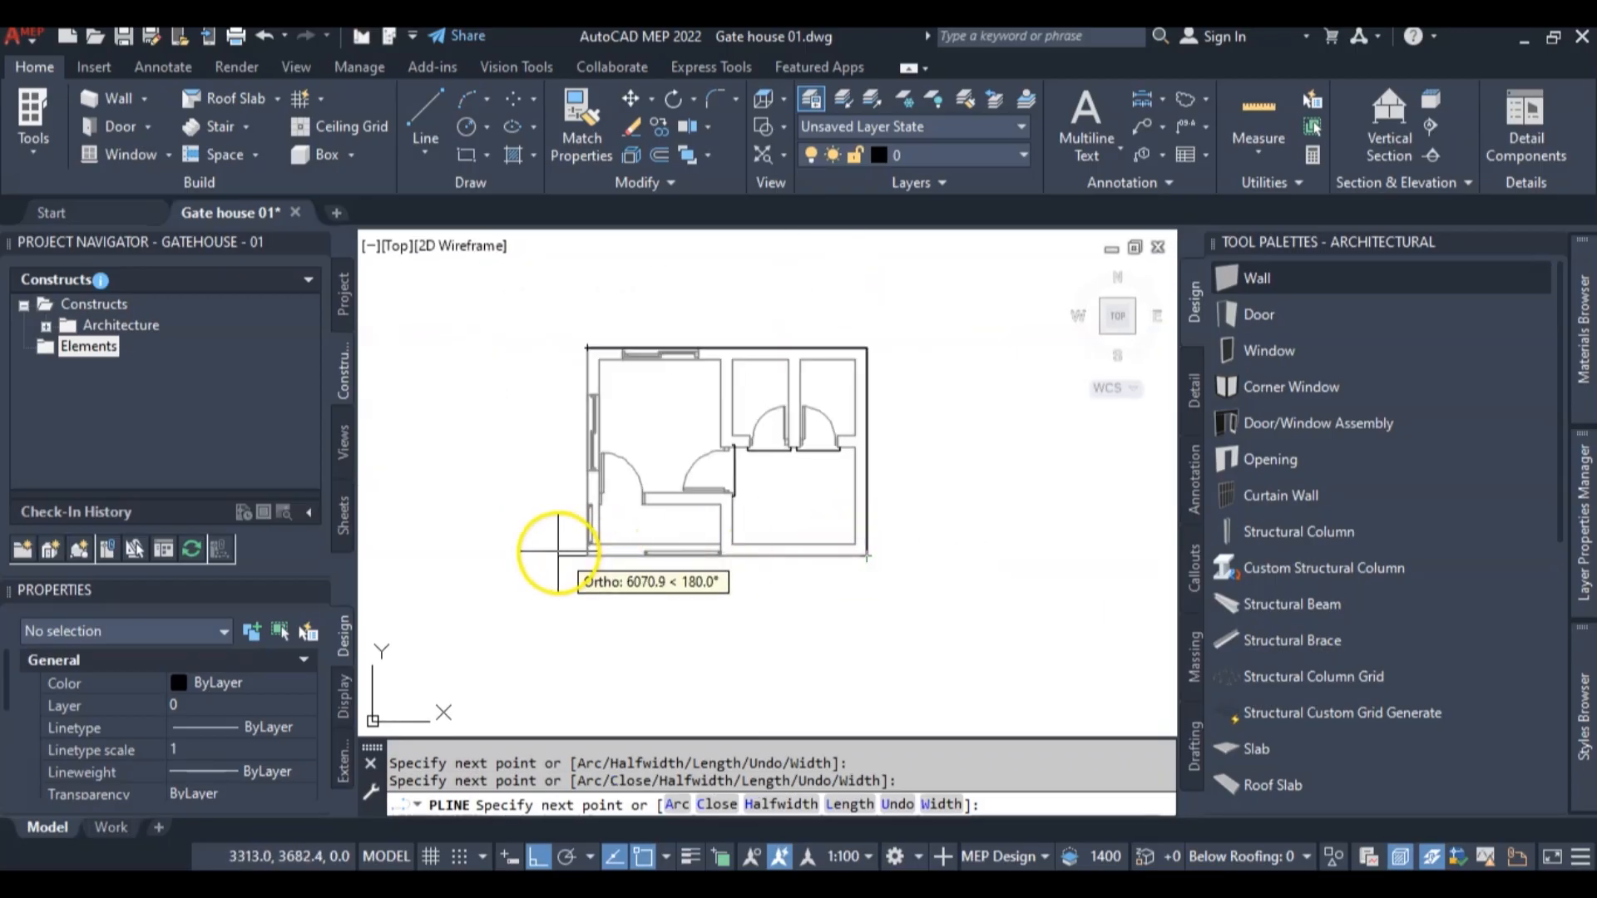
{"action": "scroll", "coordinate": [634, 594], "scroll_direction": "up", "scroll_amount": 5}
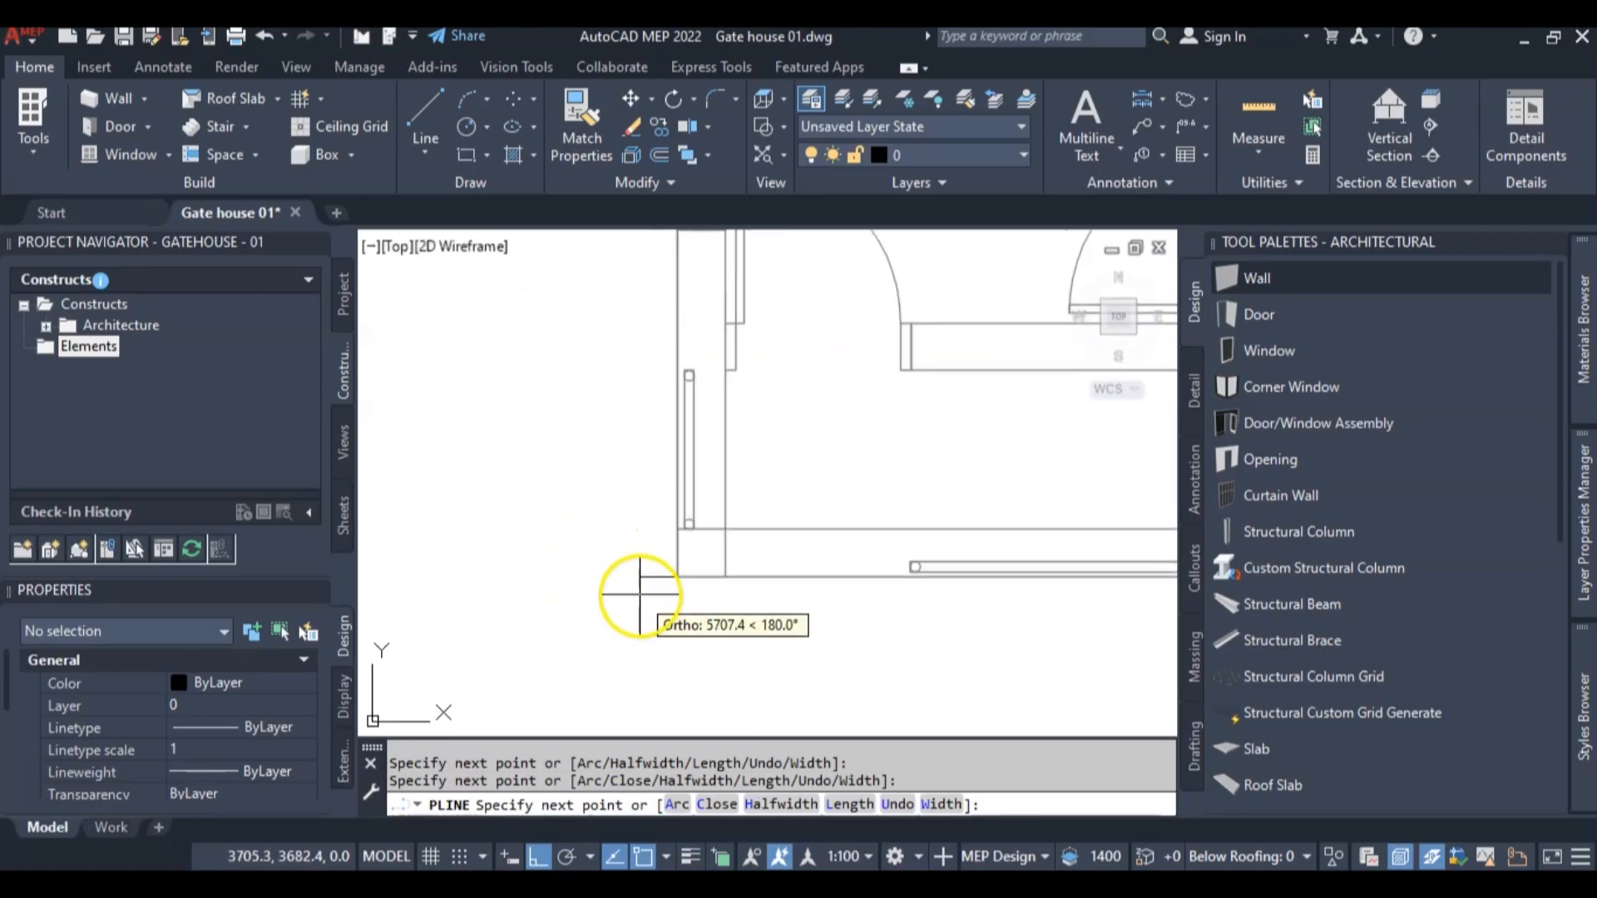
{"action": "left_click", "coordinate": [676, 575]}
{"action": "scroll", "coordinate": [675, 478], "scroll_direction": "up", "scroll_amount": 3}
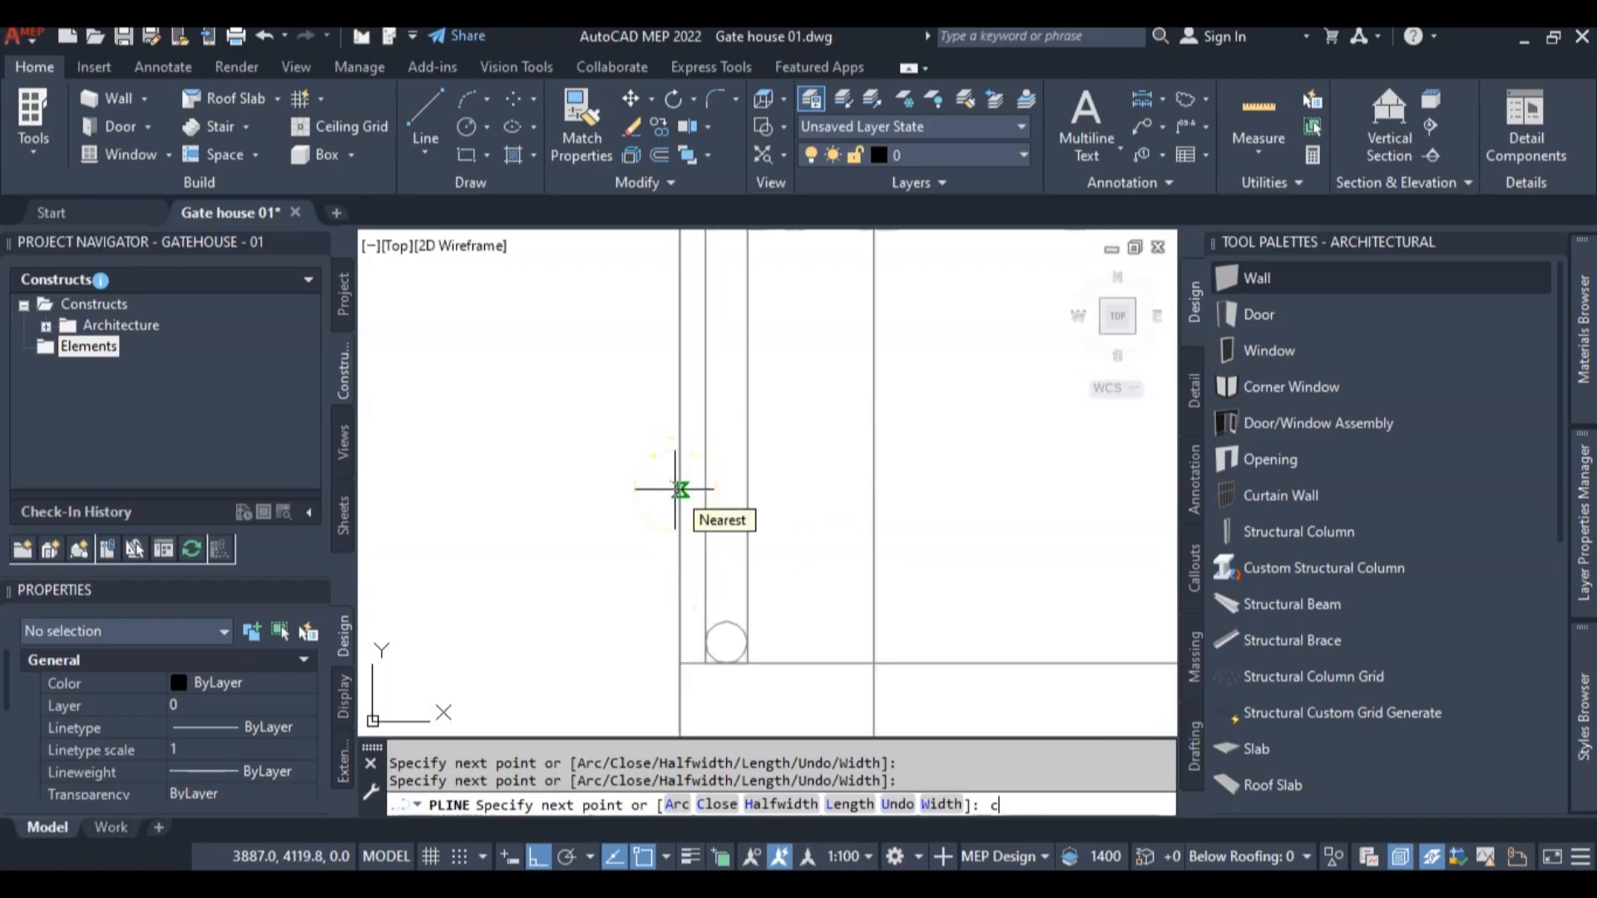
{"action": "type", "text": "c"}
{"action": "key", "text": "Return"}
{"action": "scroll", "coordinate": [674, 489], "scroll_direction": "down", "scroll_amount": 6}
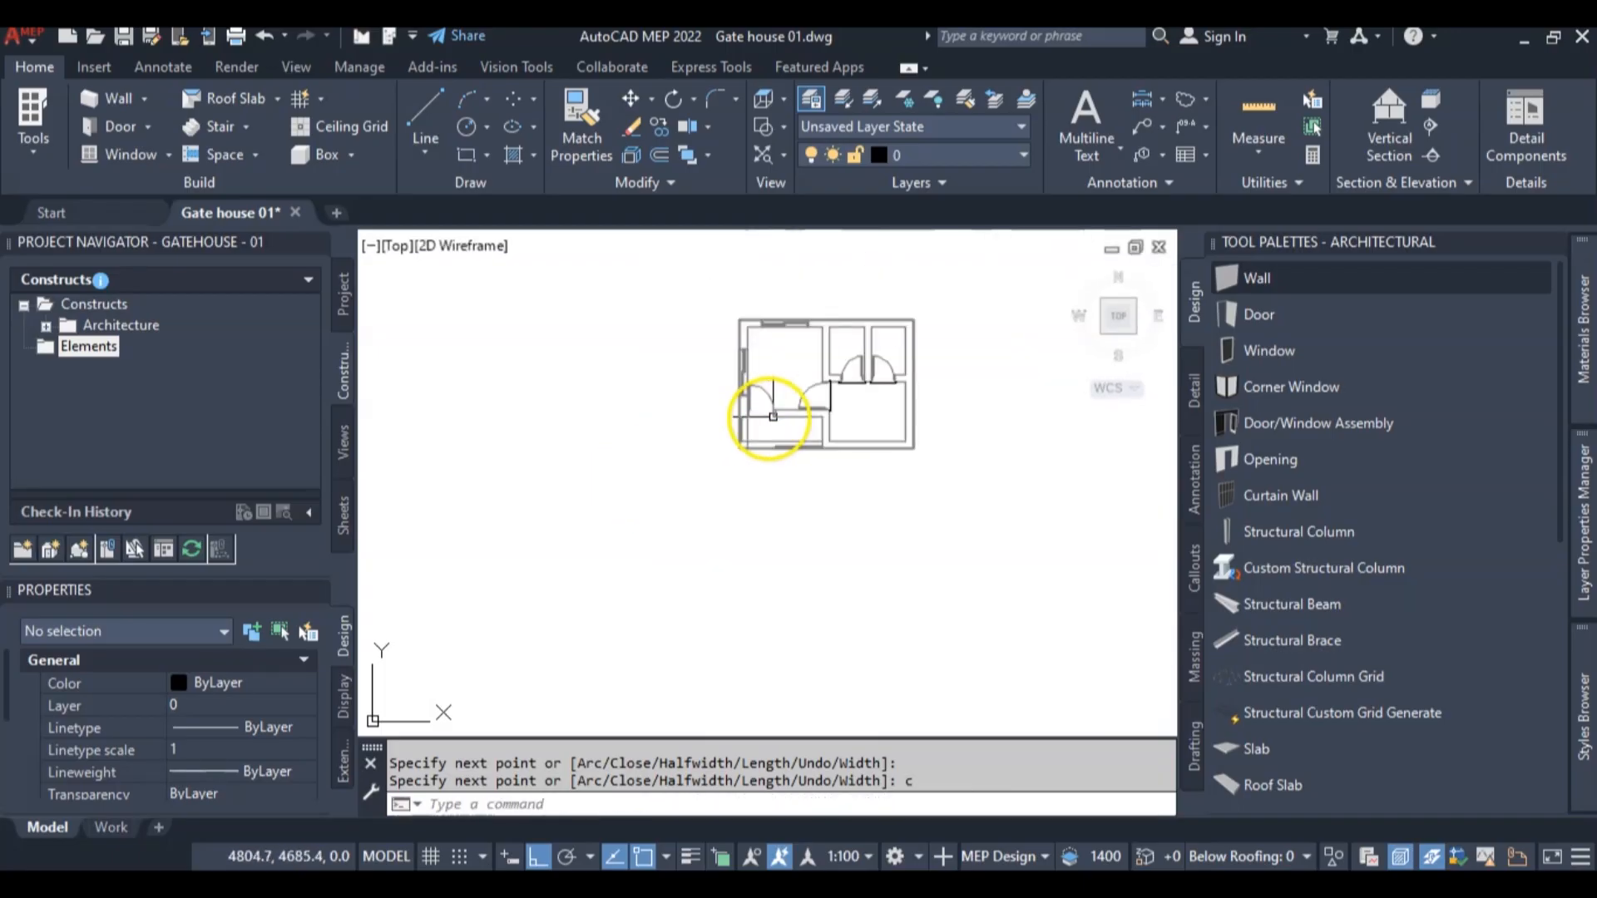
Select the perimeter polyline to check that it forms one closed outline around the building, and clear the selection
{"action": "scroll", "coordinate": [968, 384], "scroll_direction": "up", "scroll_amount": 4}
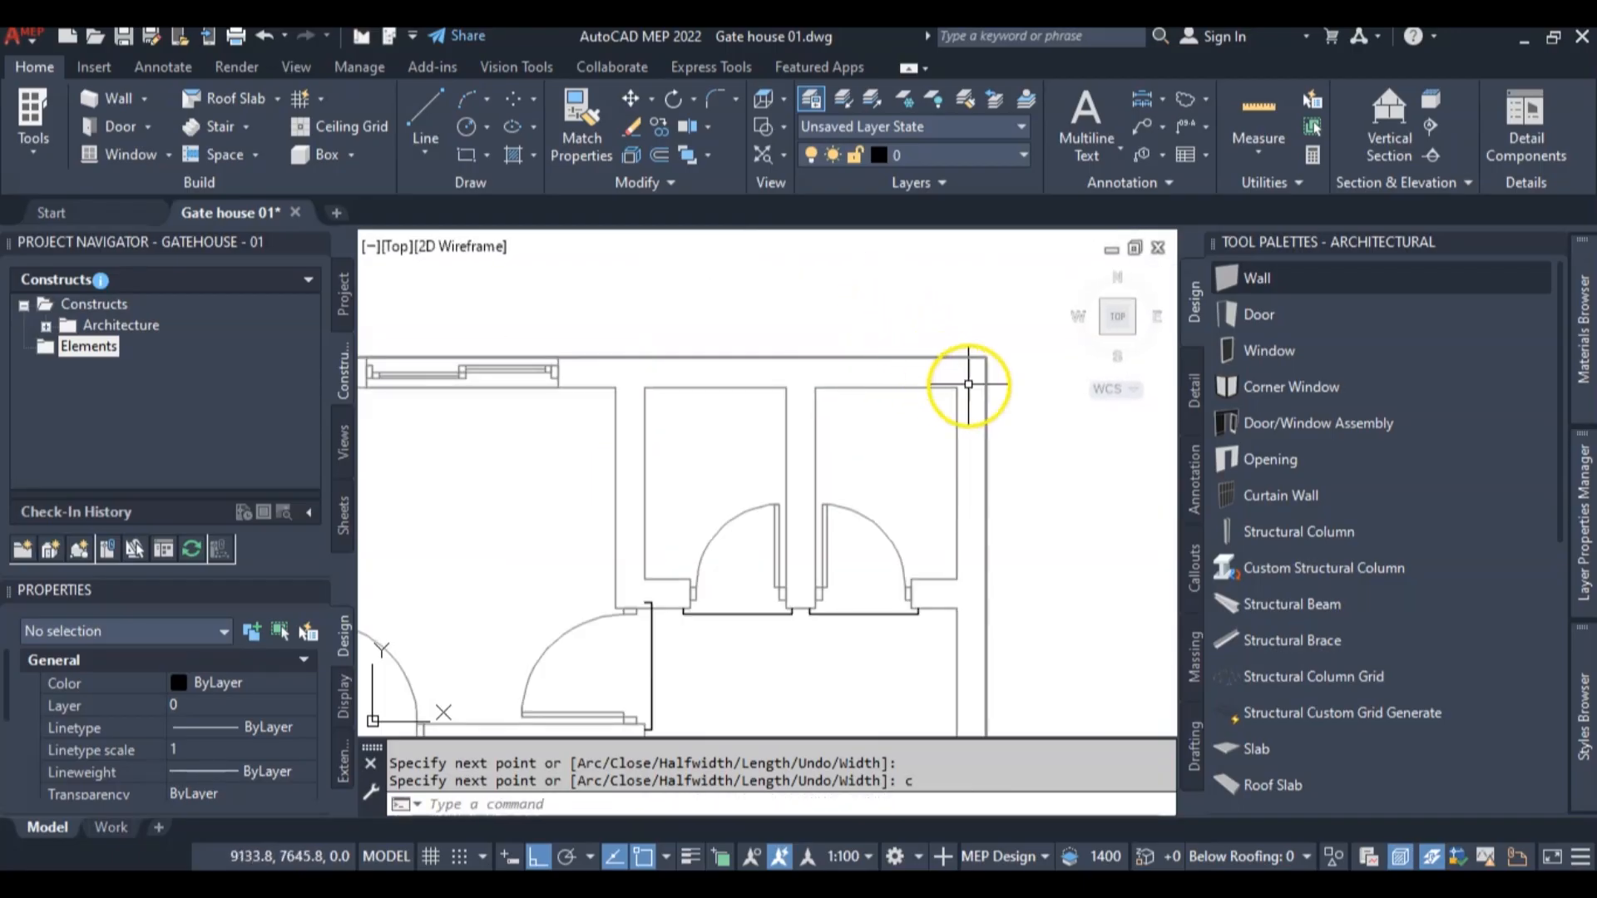
{"action": "left_click", "coordinate": [987, 435]}
{"action": "scroll", "coordinate": [785, 427], "scroll_direction": "down", "scroll_amount": 5}
{"action": "scroll", "coordinate": [761, 439], "scroll_direction": "up", "scroll_amount": 4}
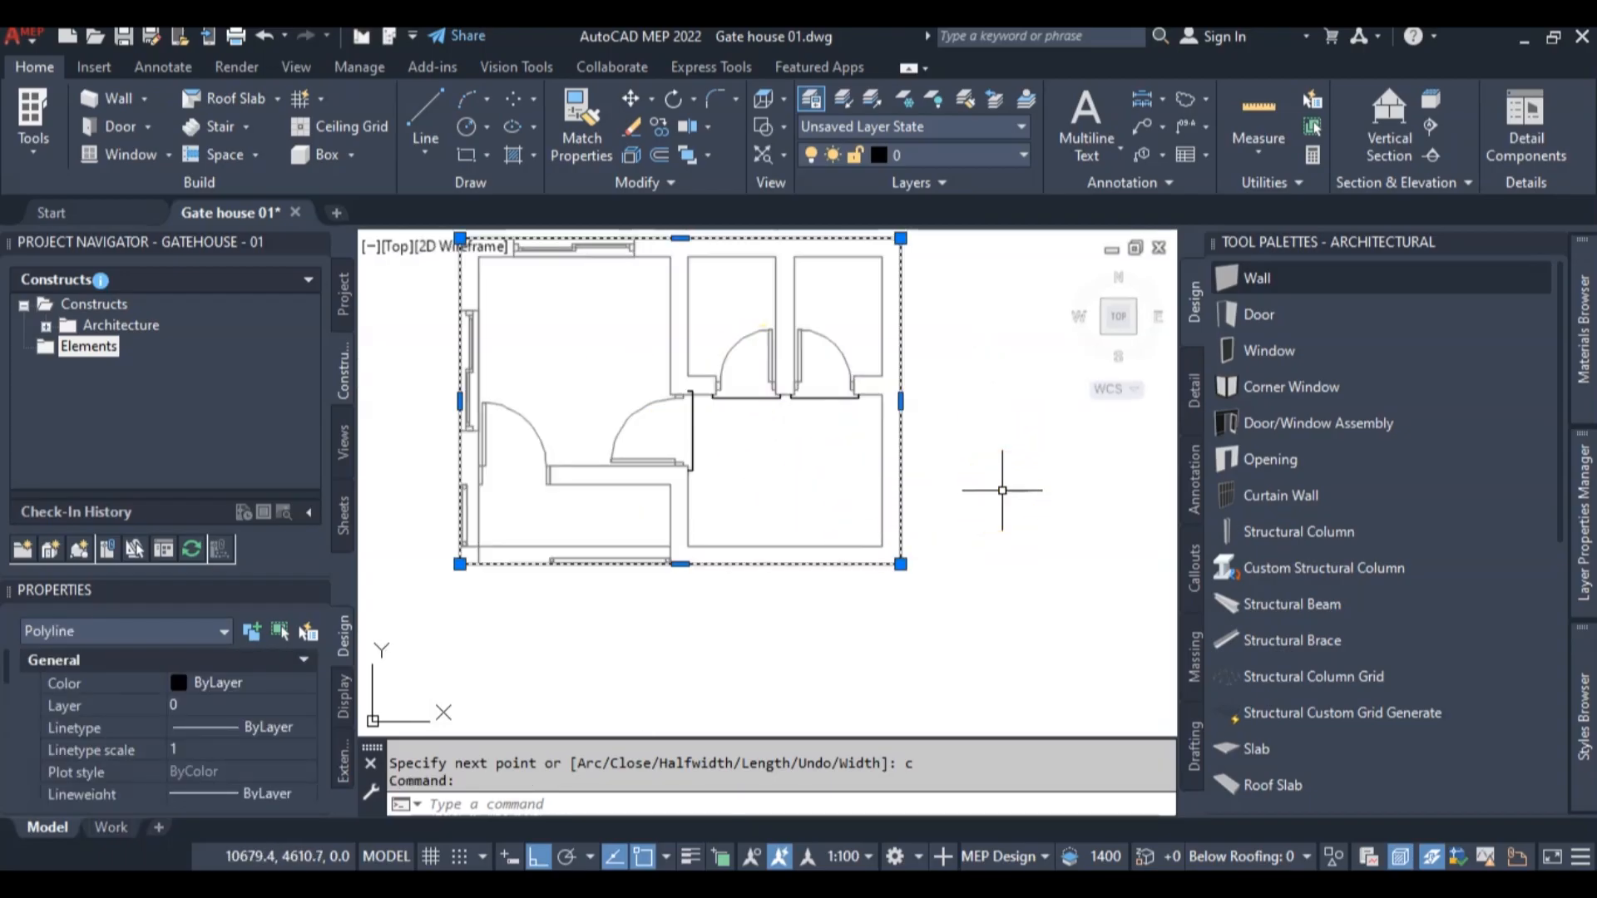
{"action": "key", "text": "Escape"}
{"action": "scroll", "coordinate": [954, 500], "scroll_direction": "down", "scroll_amount": 3}
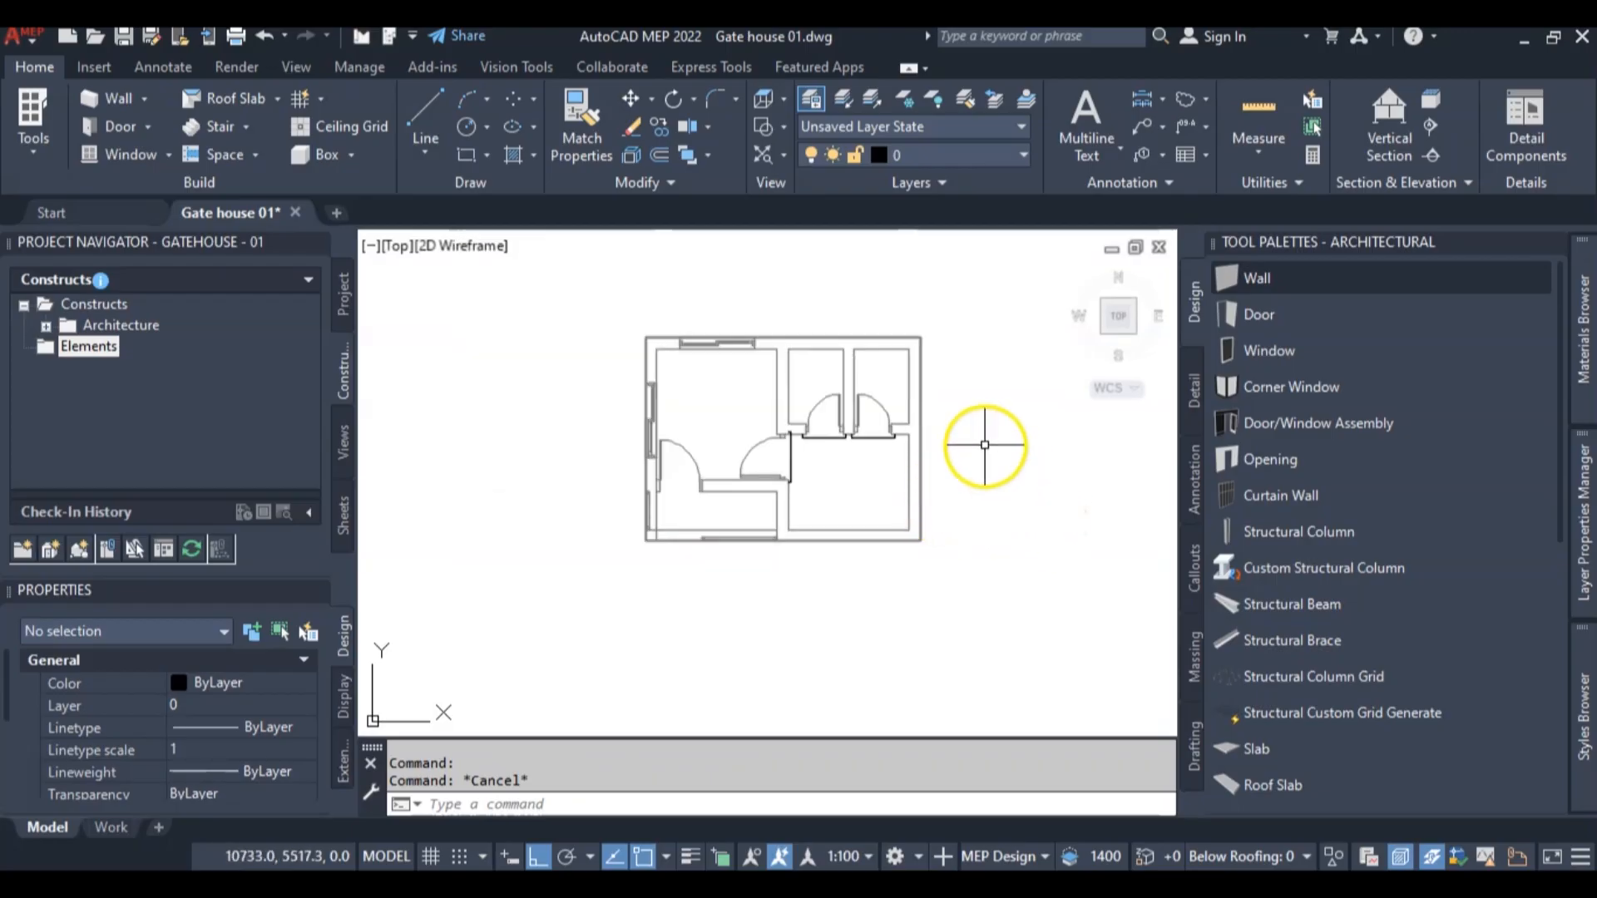
Start a new roof with the Roof command and set its overhang to 600
{"action": "middle_click_drag", "start_coordinate": [941, 387], "coordinate": [896, 379]}
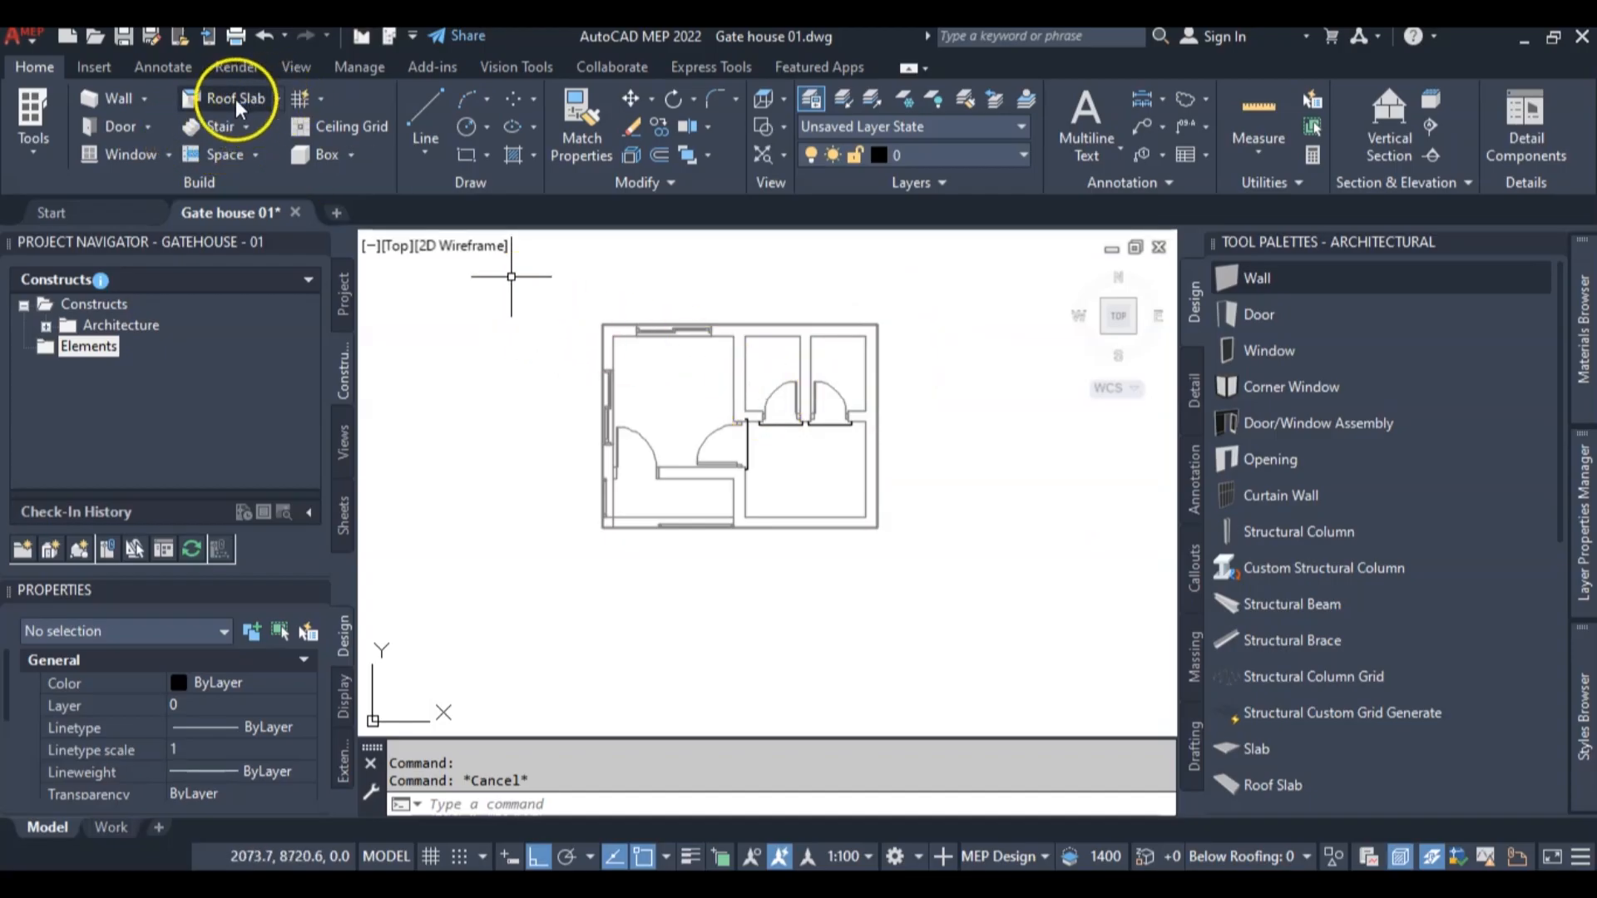
{"action": "left_click", "coordinate": [277, 99]}
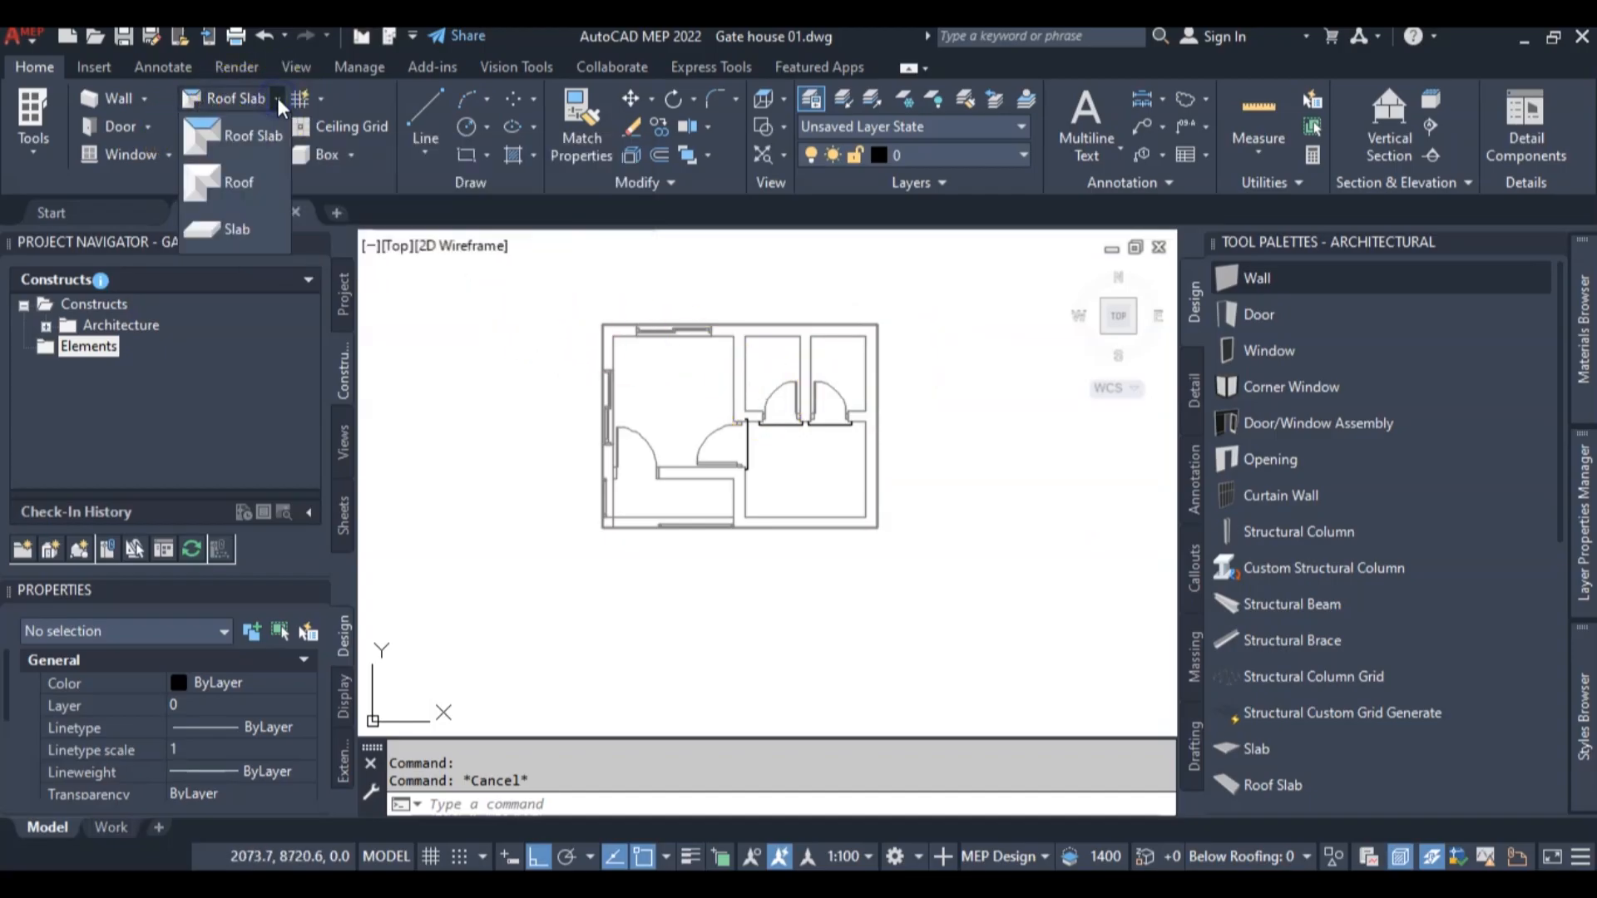
{"action": "left_click", "coordinate": [237, 174]}
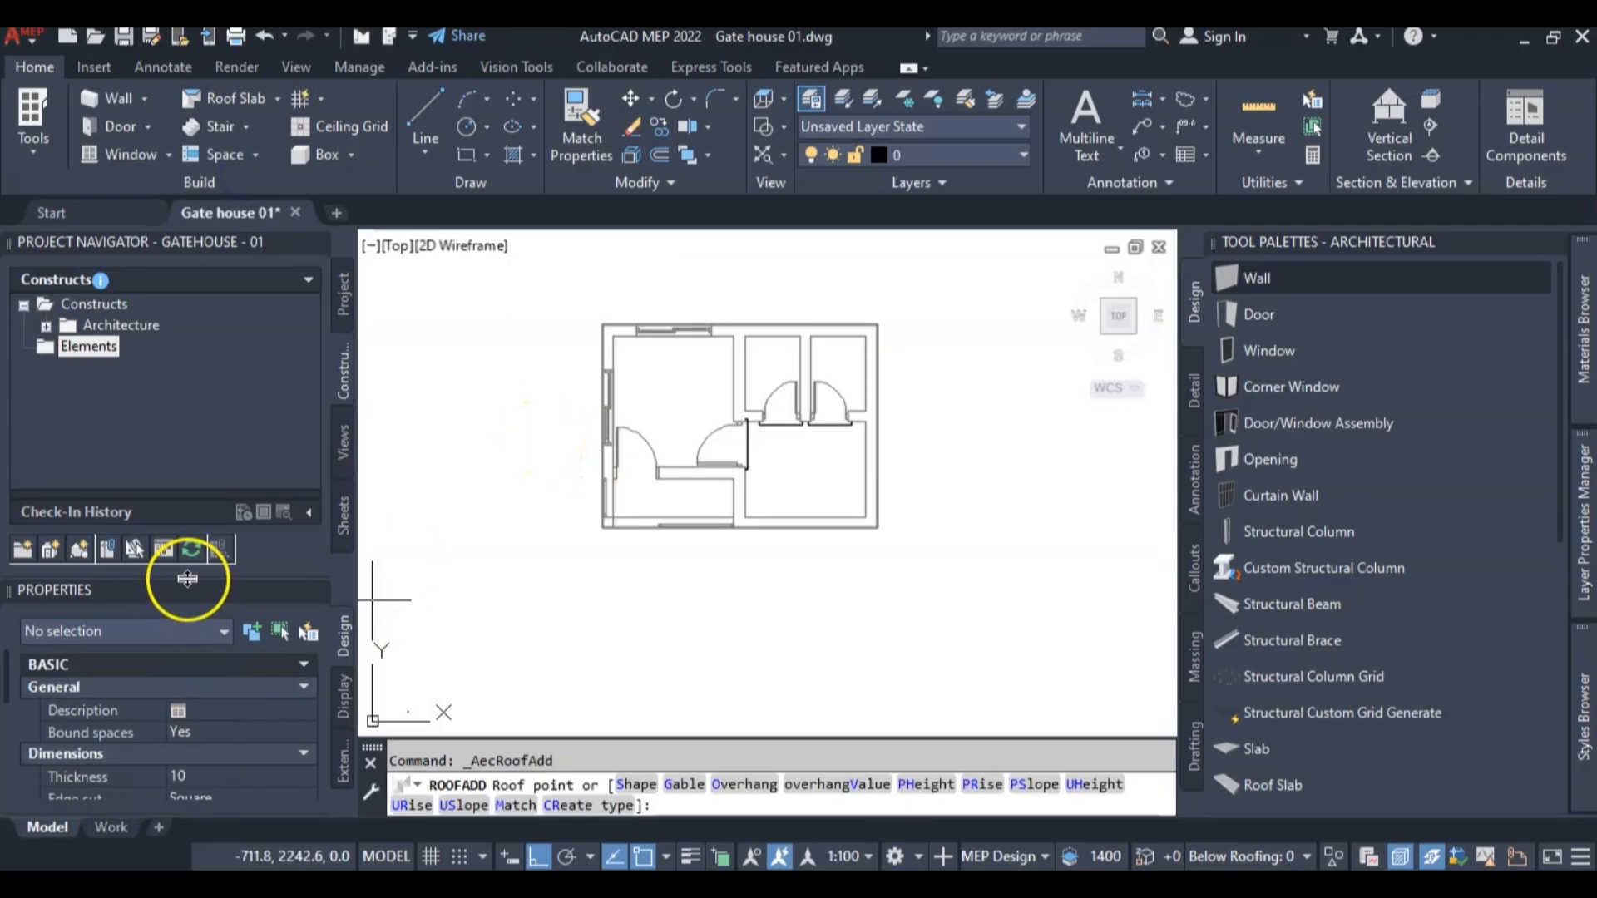
{"action": "left_click_drag", "start_coordinate": [188, 577], "coordinate": [188, 522]}
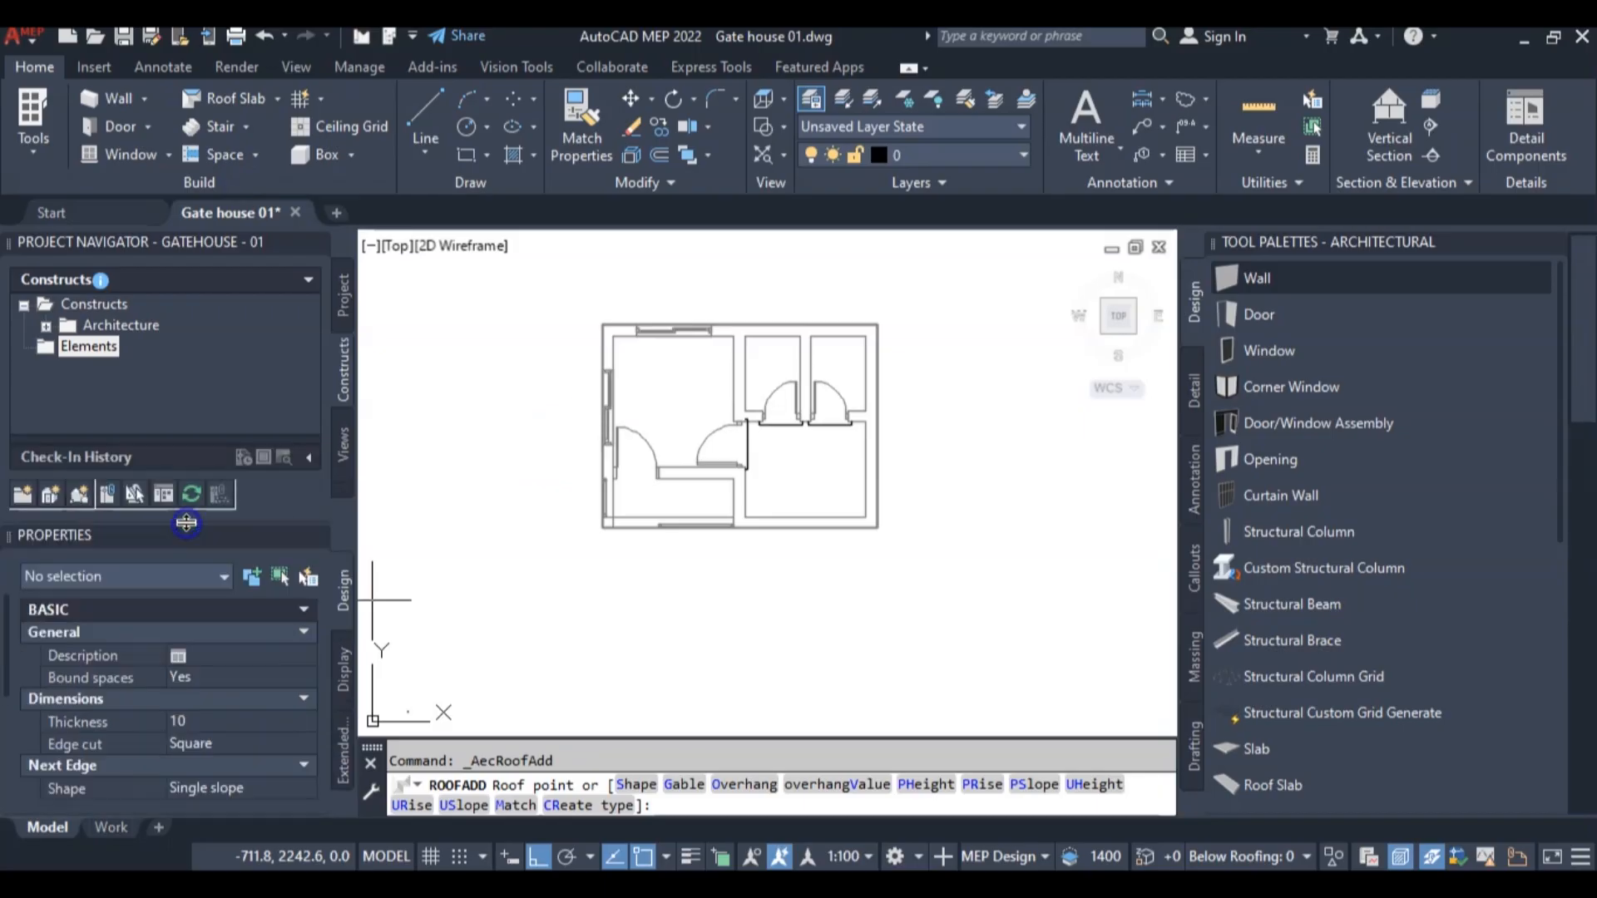
{"action": "scroll", "coordinate": [178, 661], "scroll_direction": "down", "scroll_amount": 5}
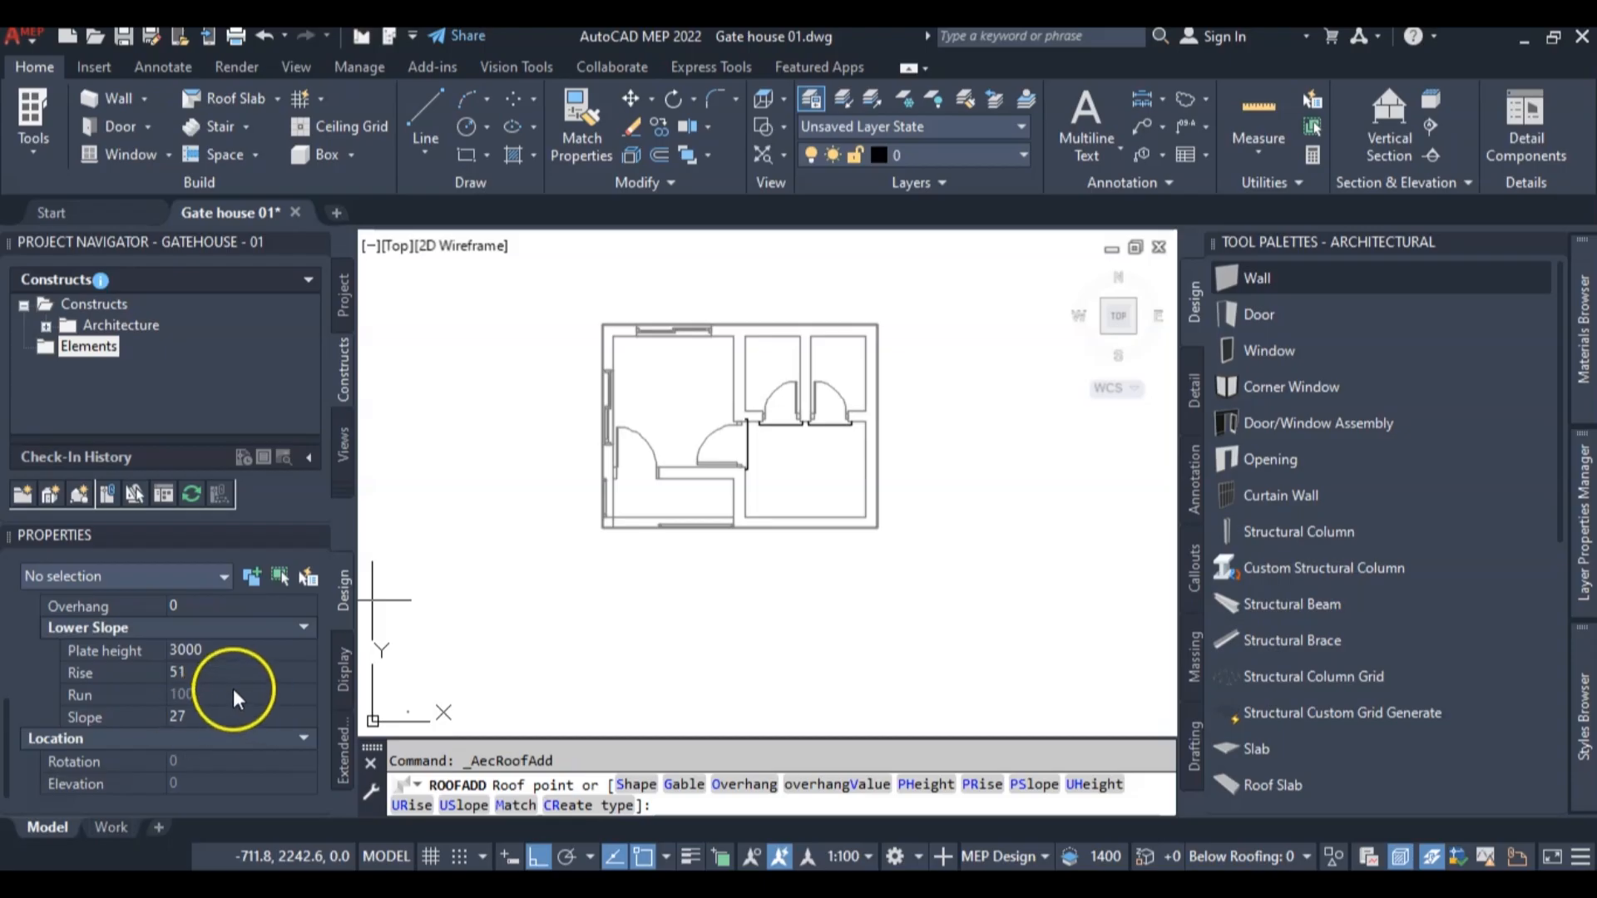
{"action": "scroll", "coordinate": [233, 697], "scroll_direction": "up", "scroll_amount": 3}
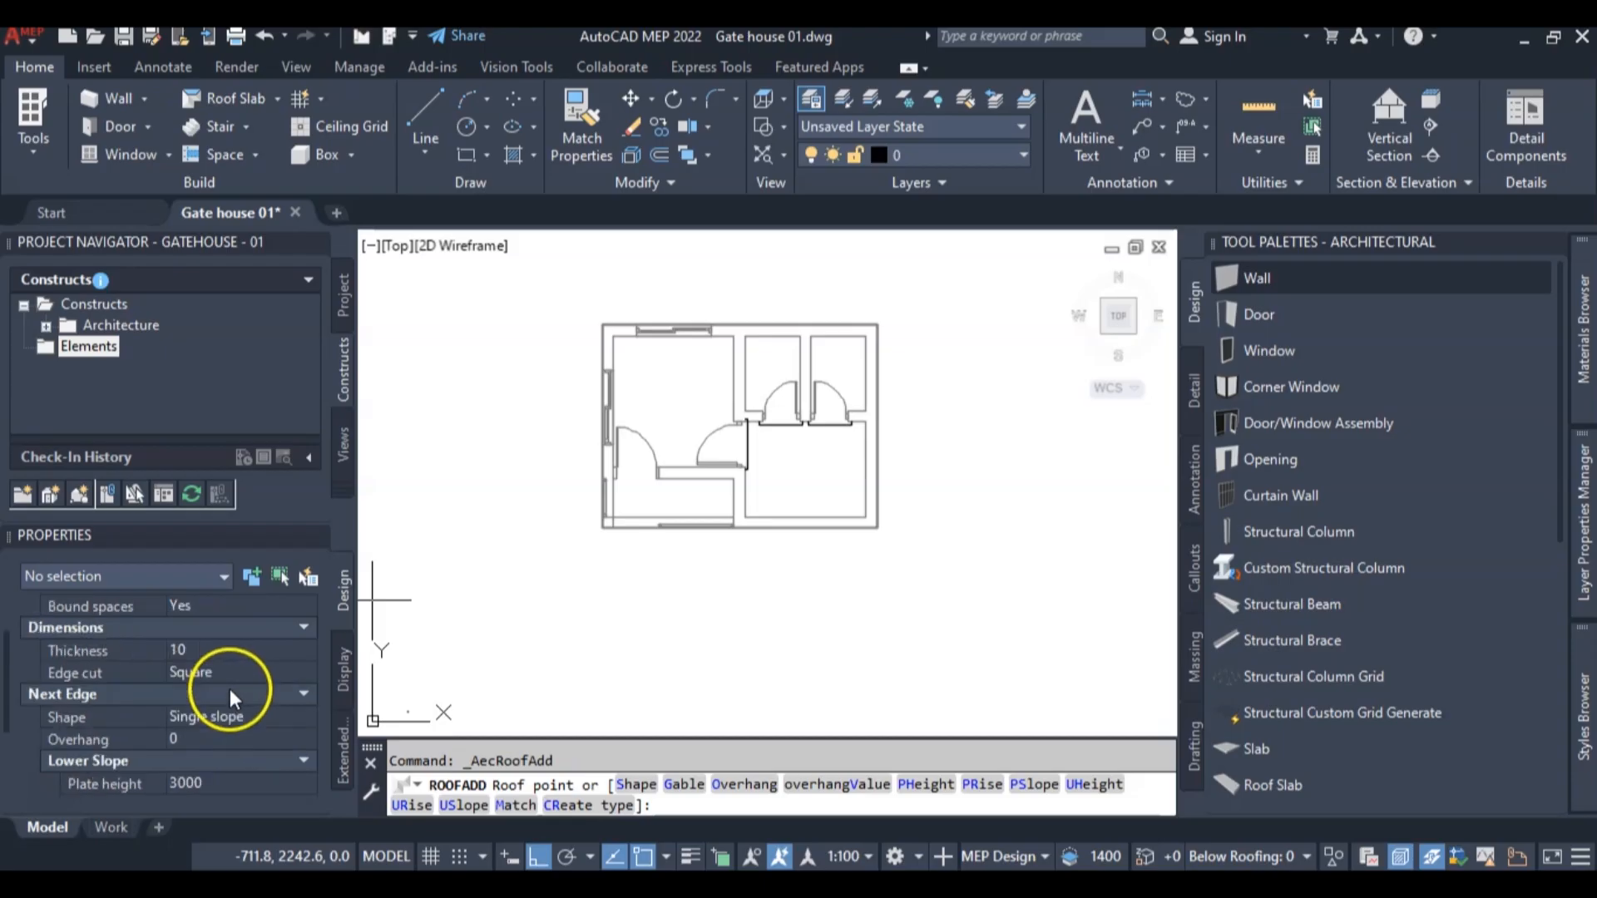
{"action": "left_click", "coordinate": [193, 742]}
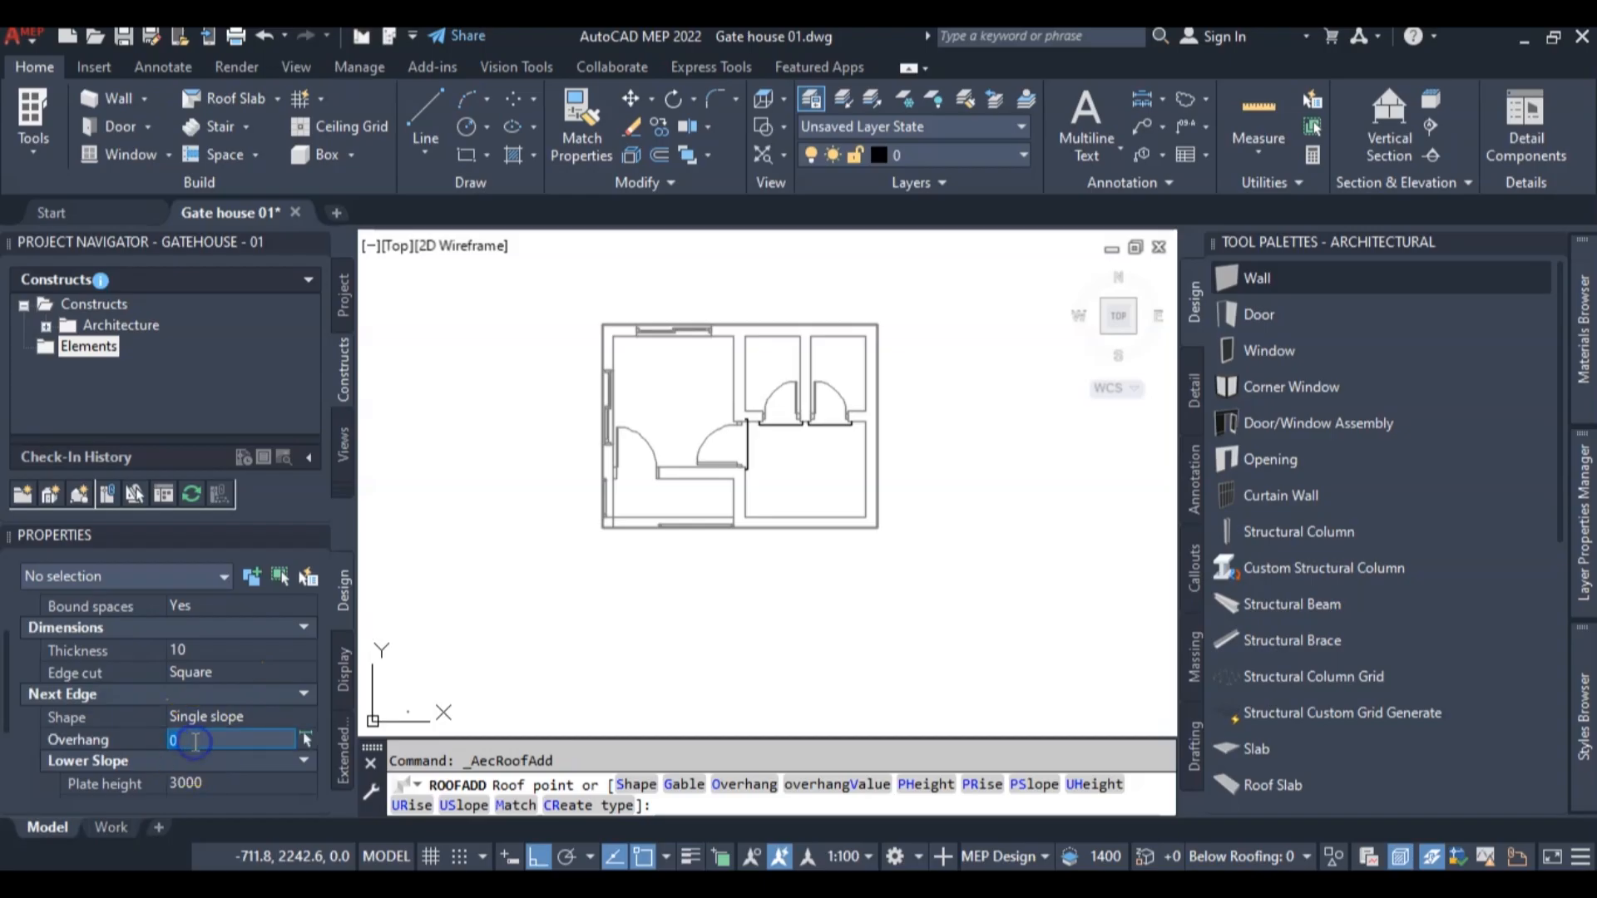
{"action": "type", "text": "600"}
{"action": "key", "text": "Return"}
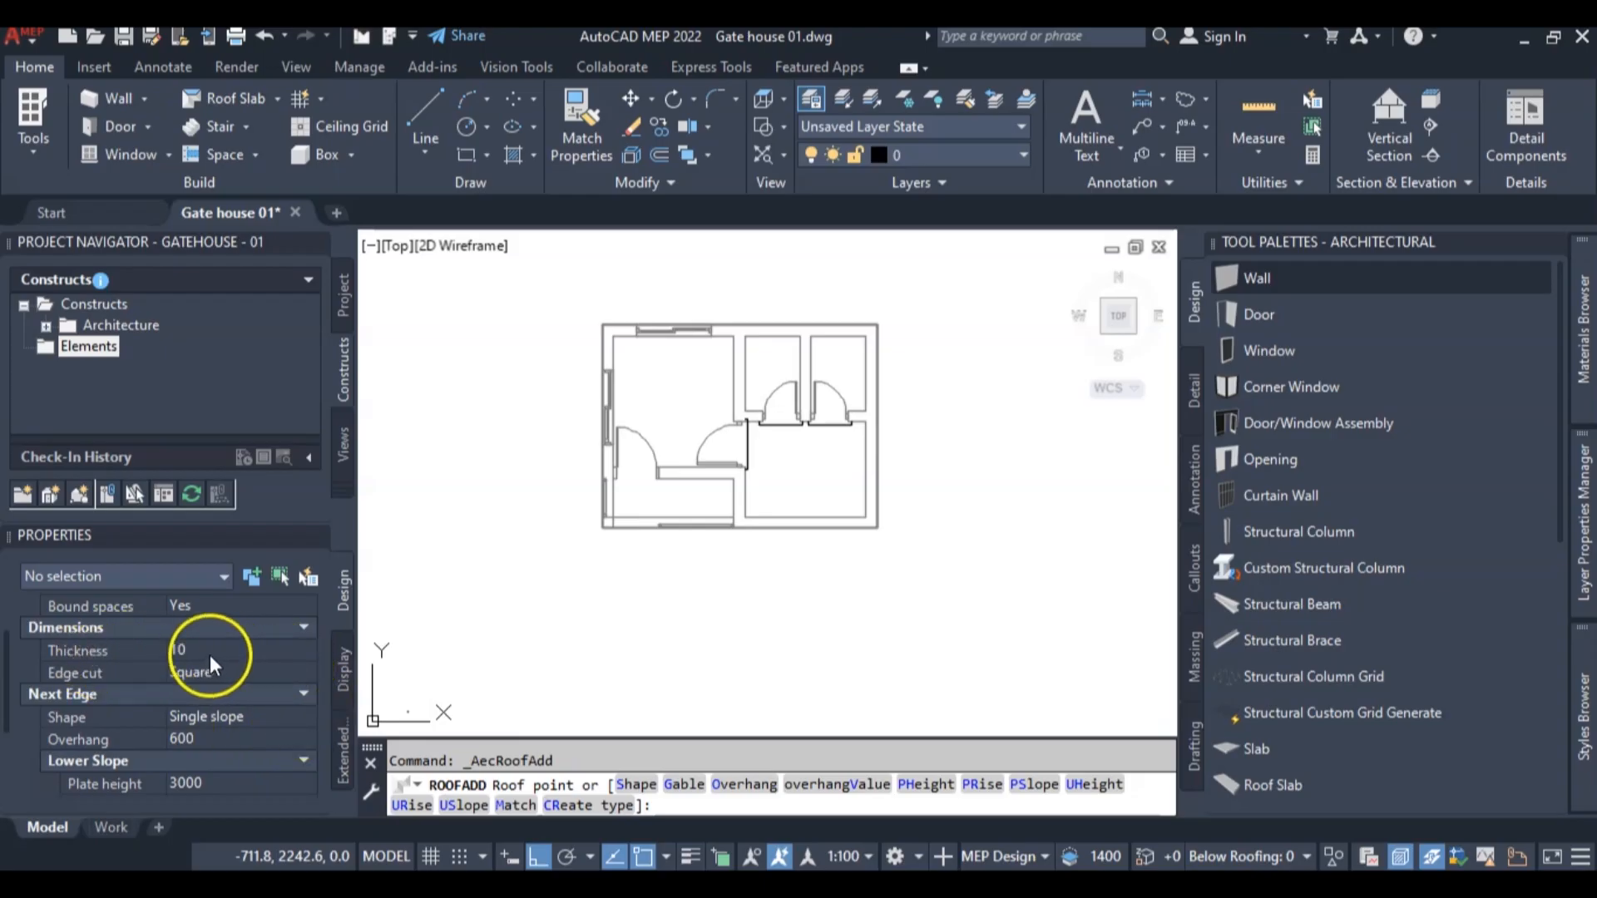
{"action": "scroll", "coordinate": [215, 655], "scroll_direction": "up", "scroll_amount": 2}
{"action": "scroll", "coordinate": [222, 660], "scroll_direction": "down", "scroll_amount": 5}
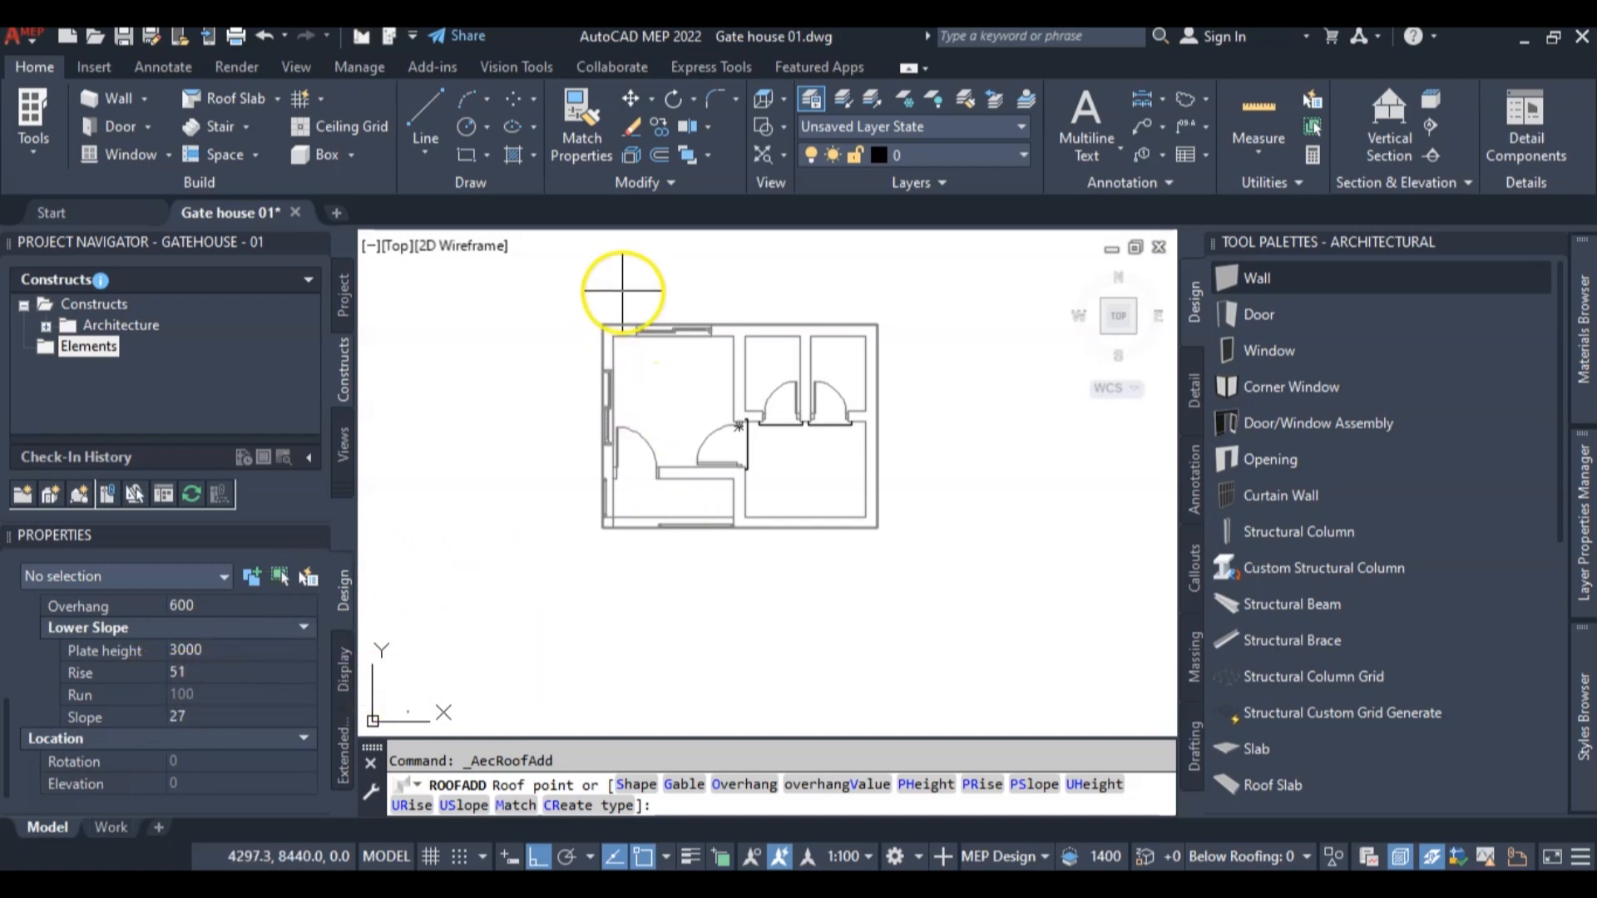
Place the roof on the four outer wall corners, clockwise from the northwest corner, and finish the command
{"action": "scroll", "coordinate": [599, 285], "scroll_direction": "up", "scroll_amount": 3}
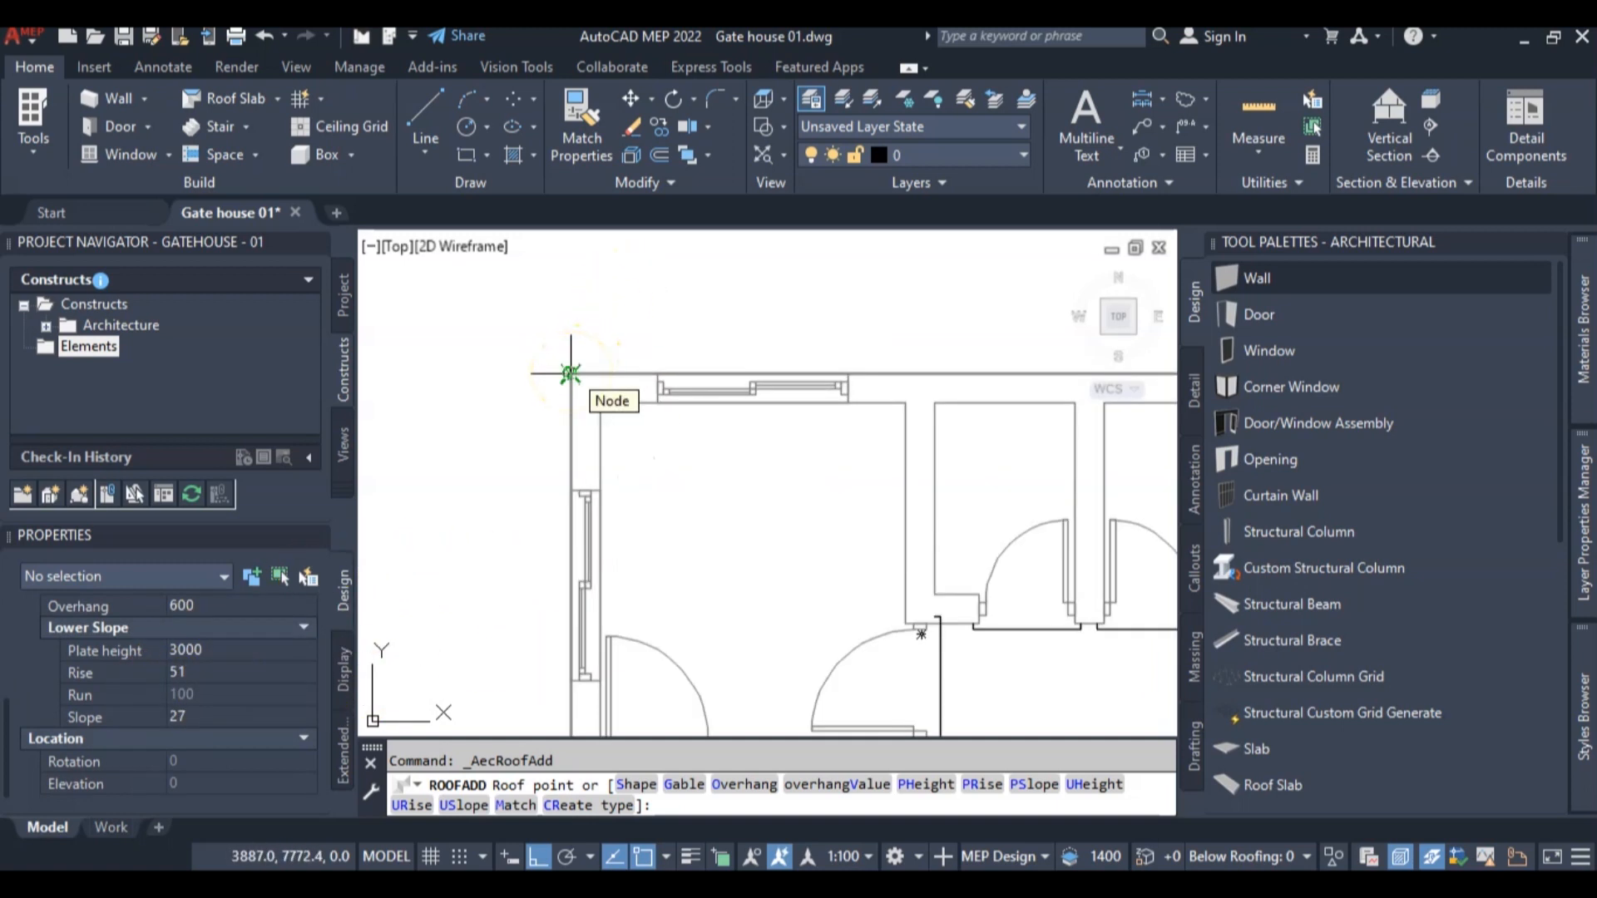
{"action": "left_click", "coordinate": [571, 372]}
{"action": "scroll", "coordinate": [583, 370], "scroll_direction": "down", "scroll_amount": 3}
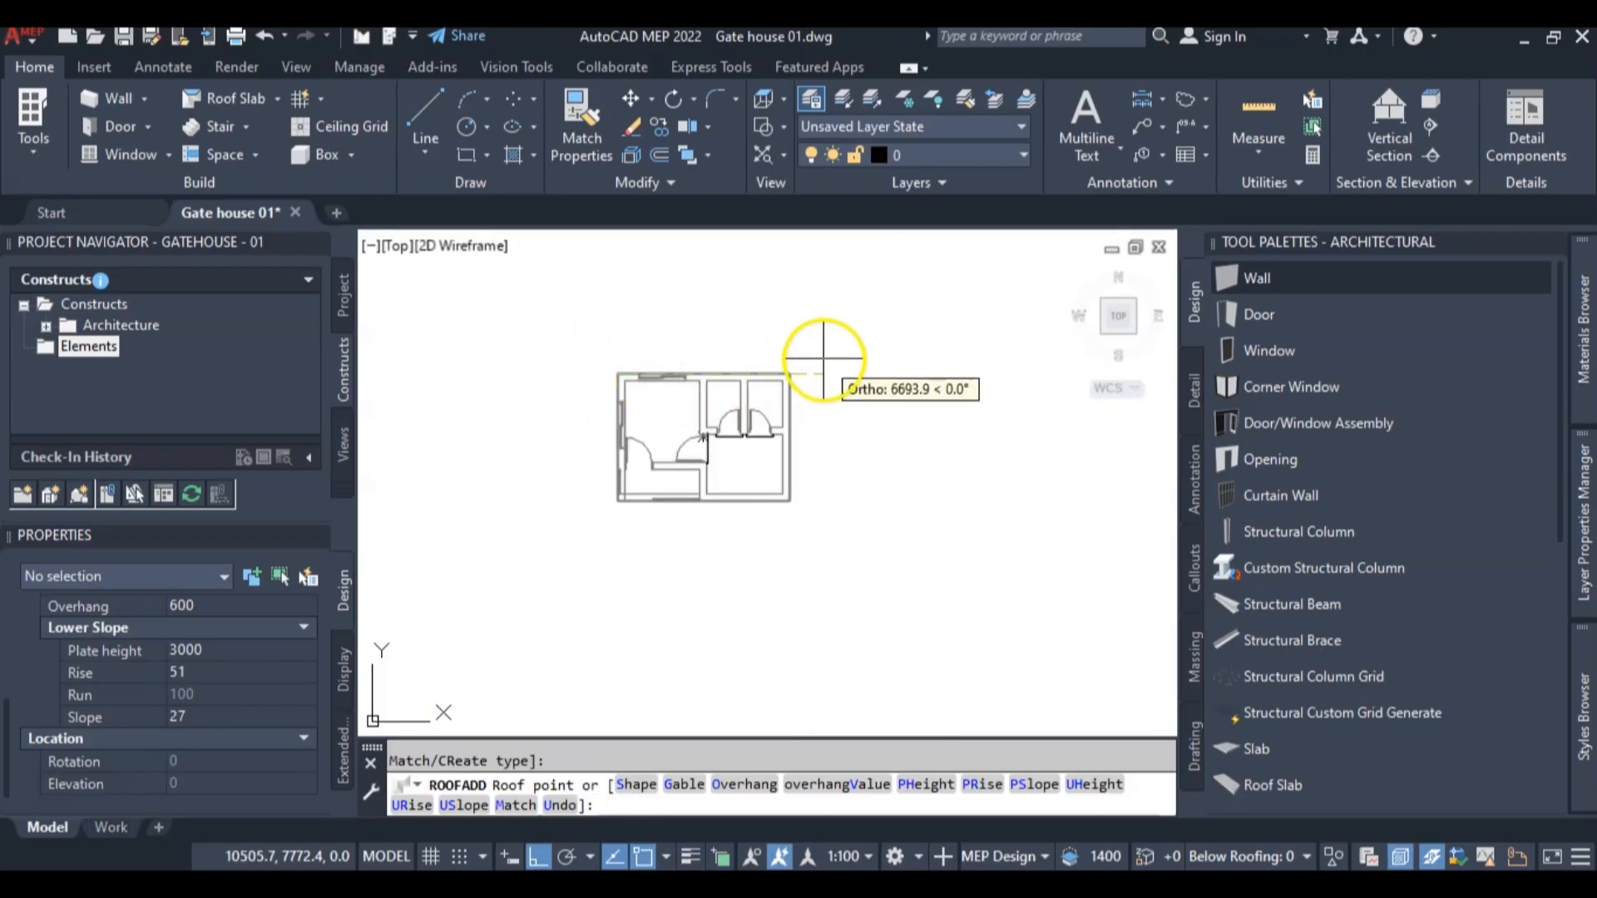
{"action": "left_click", "coordinate": [771, 377]}
{"action": "left_click", "coordinate": [771, 582]}
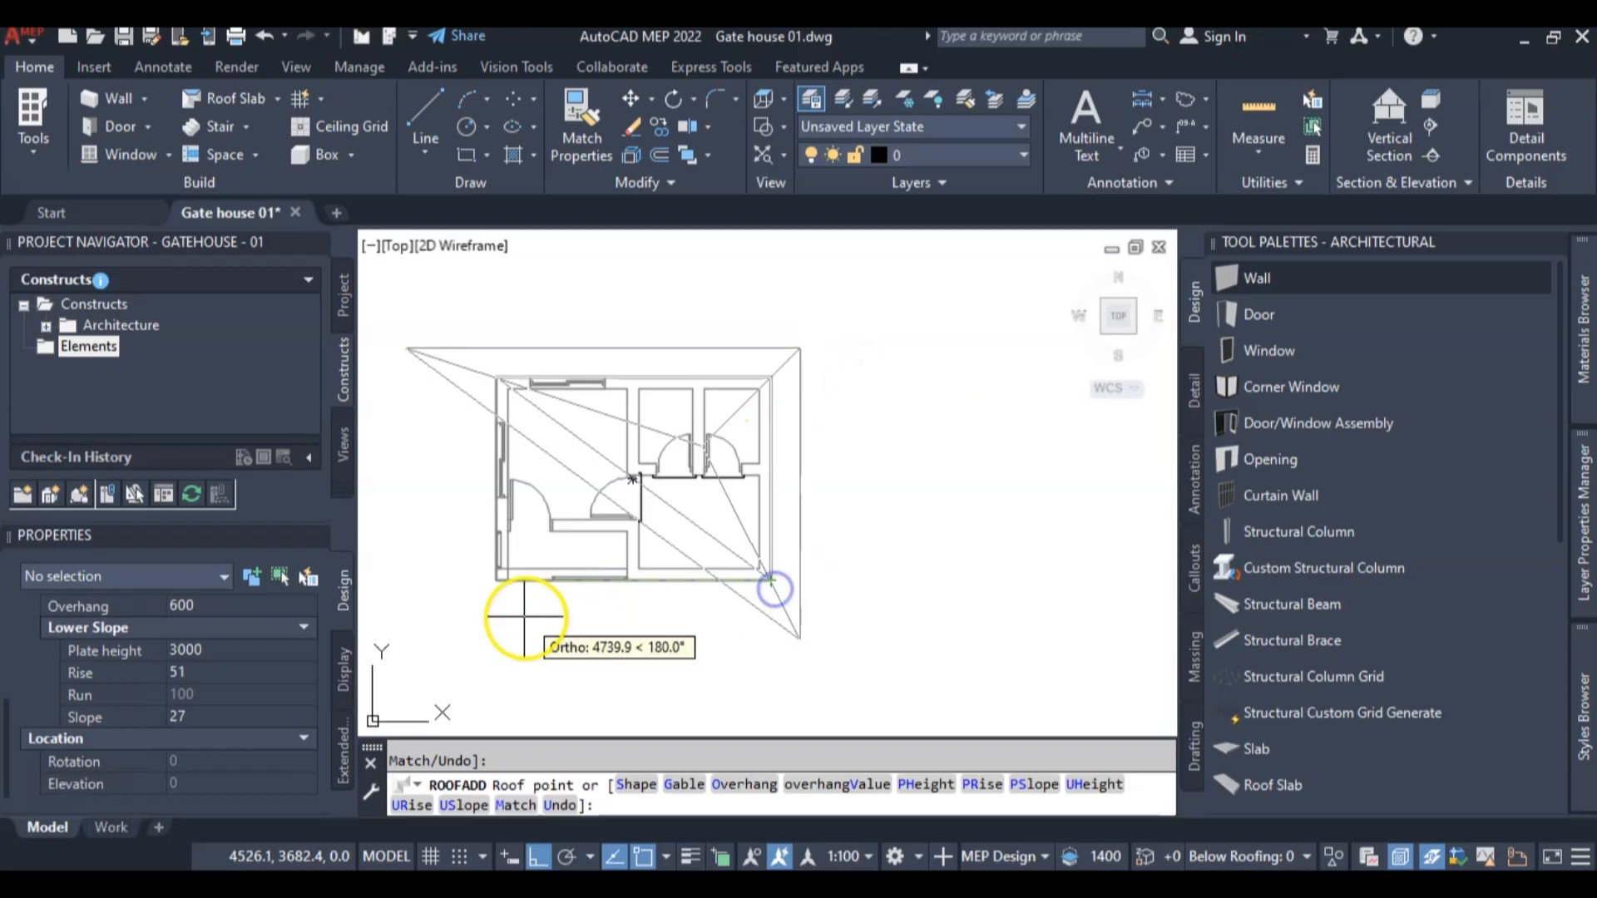
{"action": "left_click", "coordinate": [496, 581]}
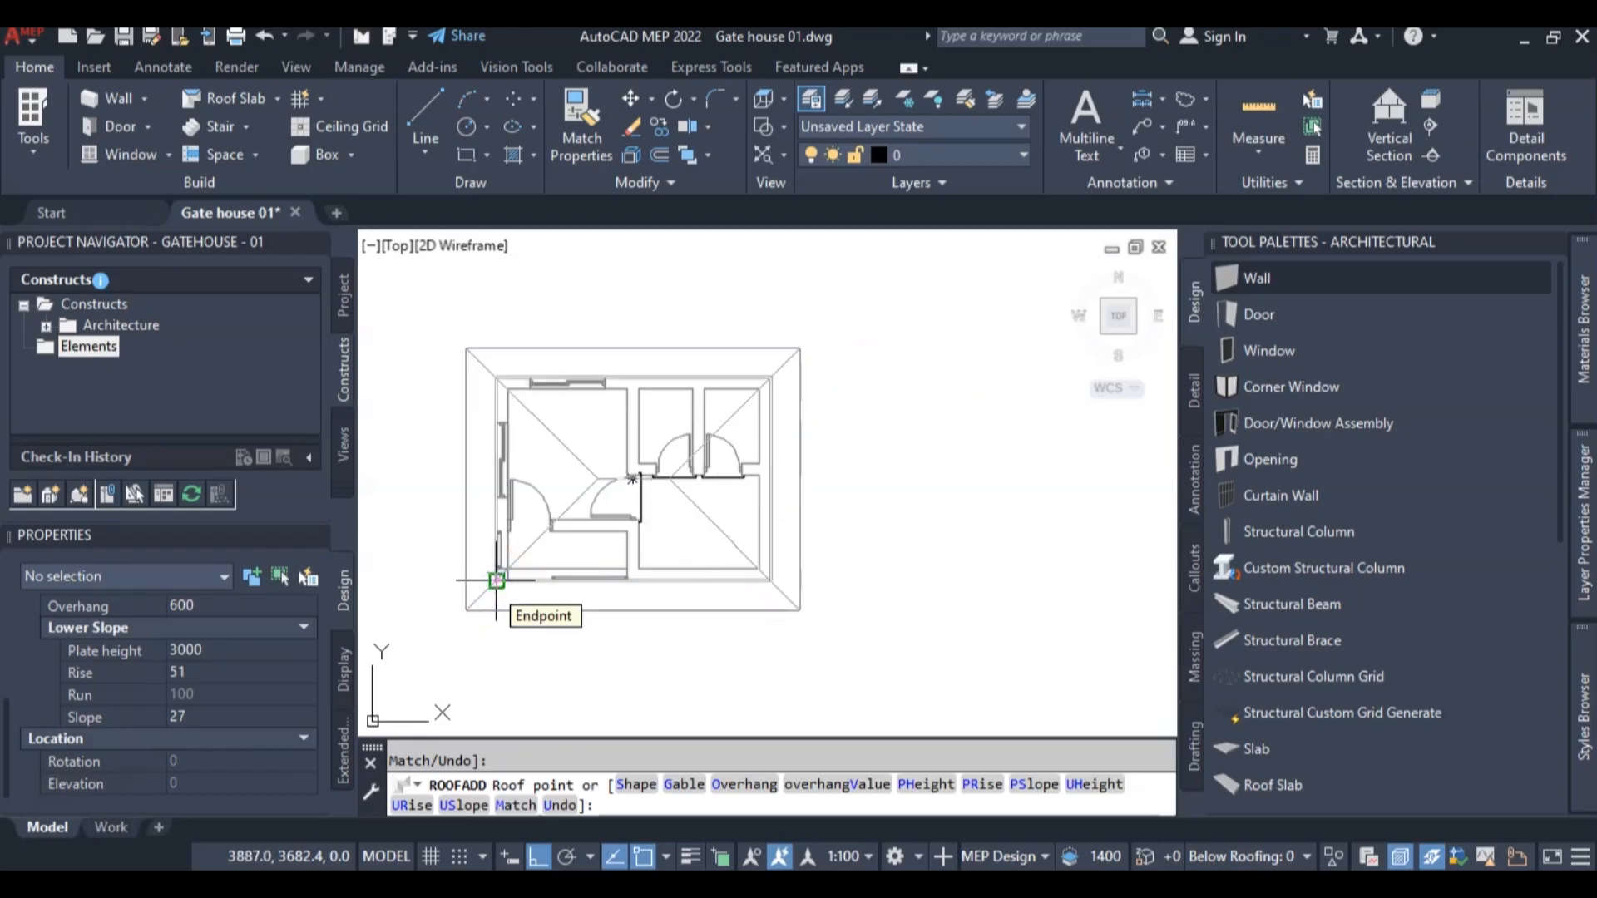
{"action": "key", "text": "Return"}
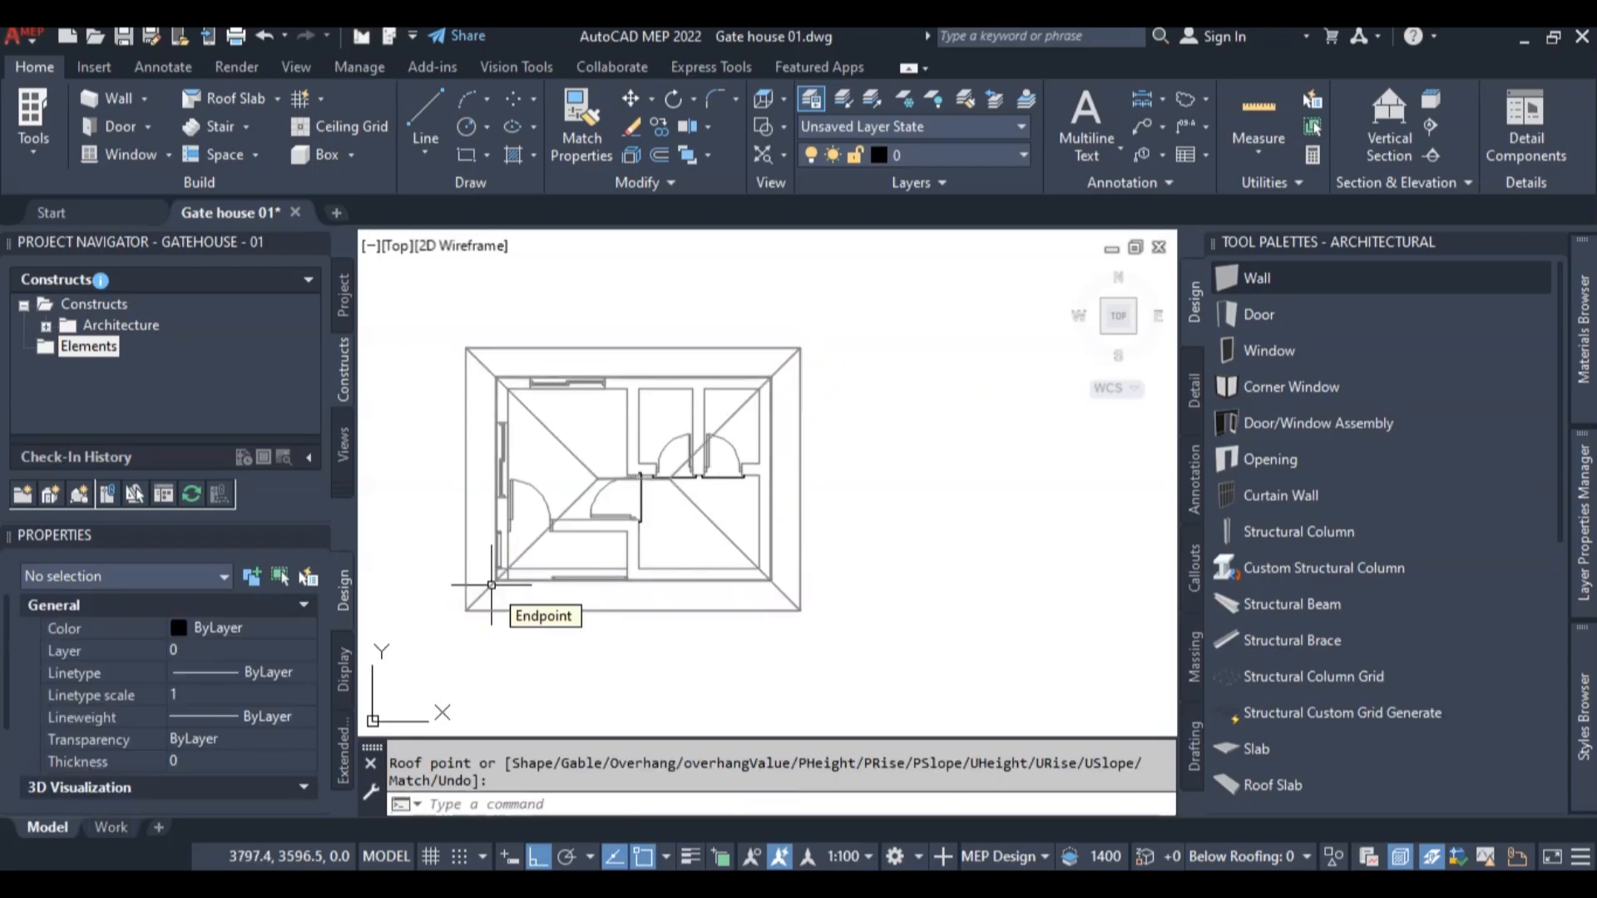
Switch to the southwest isometric view and select the roof to examine its slope and location properties
{"action": "left_click", "coordinate": [1105, 332]}
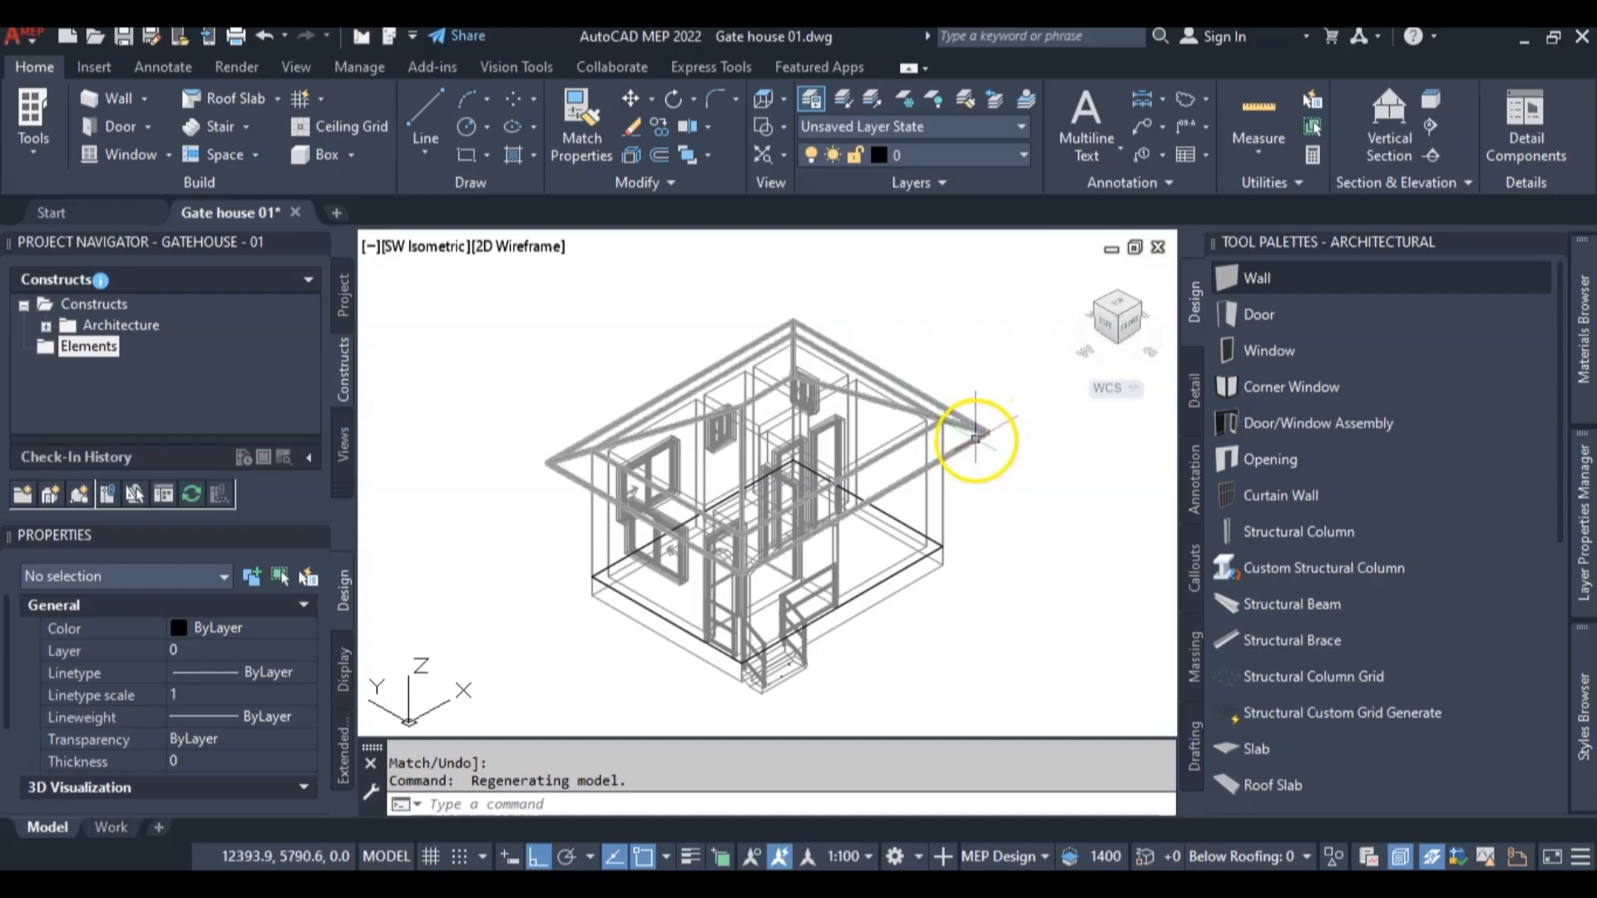
{"action": "left_click", "coordinate": [975, 434]}
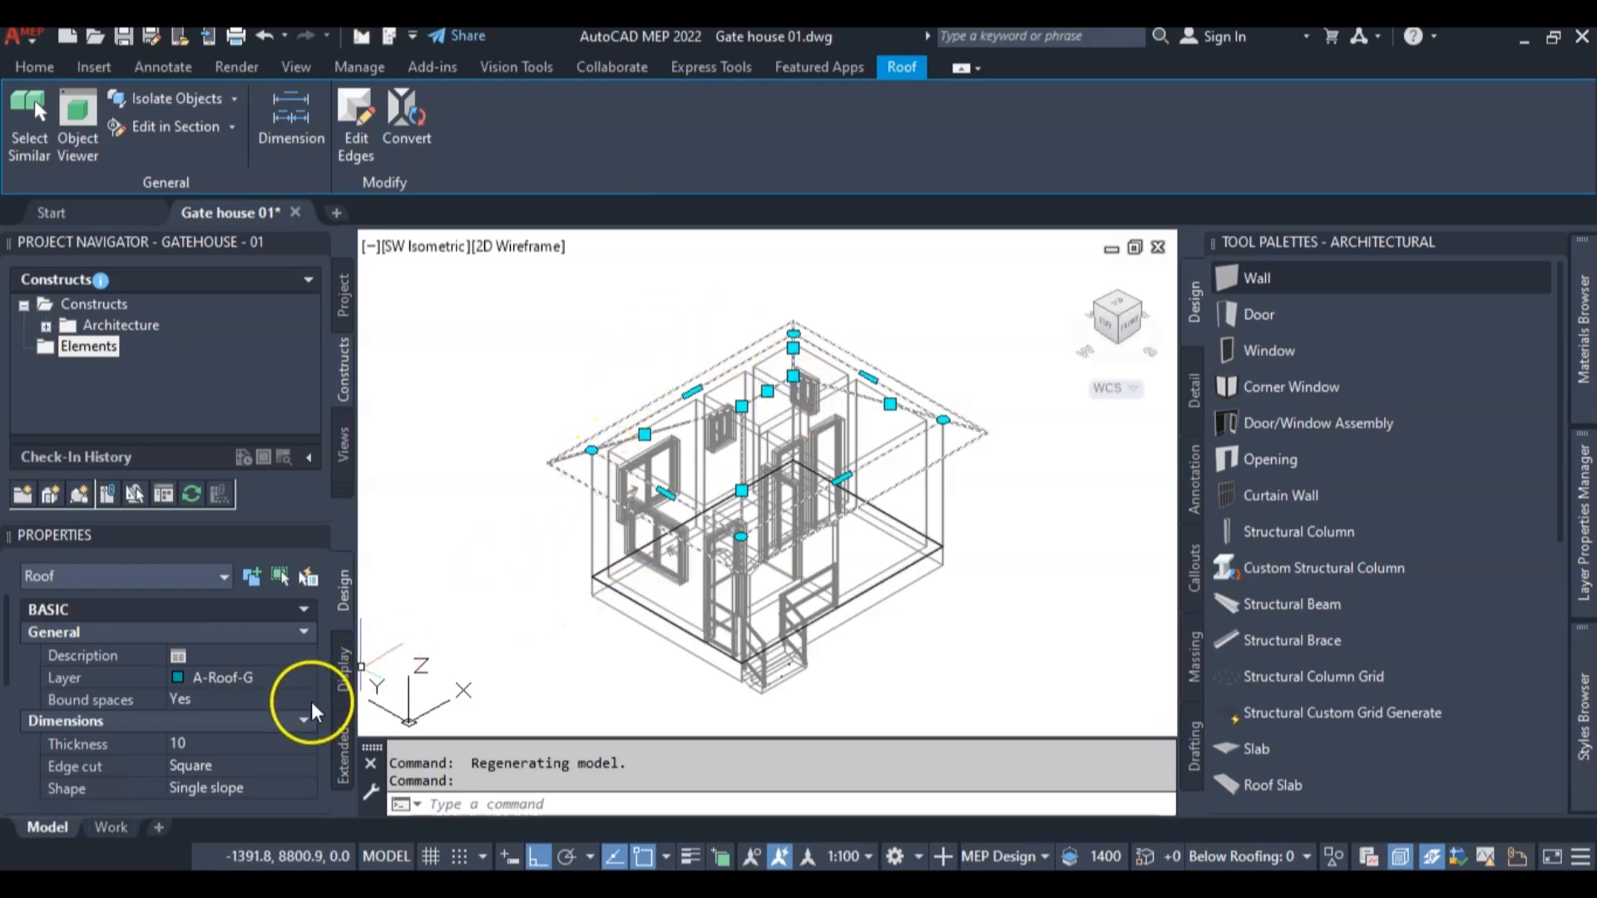
{"action": "scroll", "coordinate": [235, 731], "scroll_direction": "down", "scroll_amount": 5}
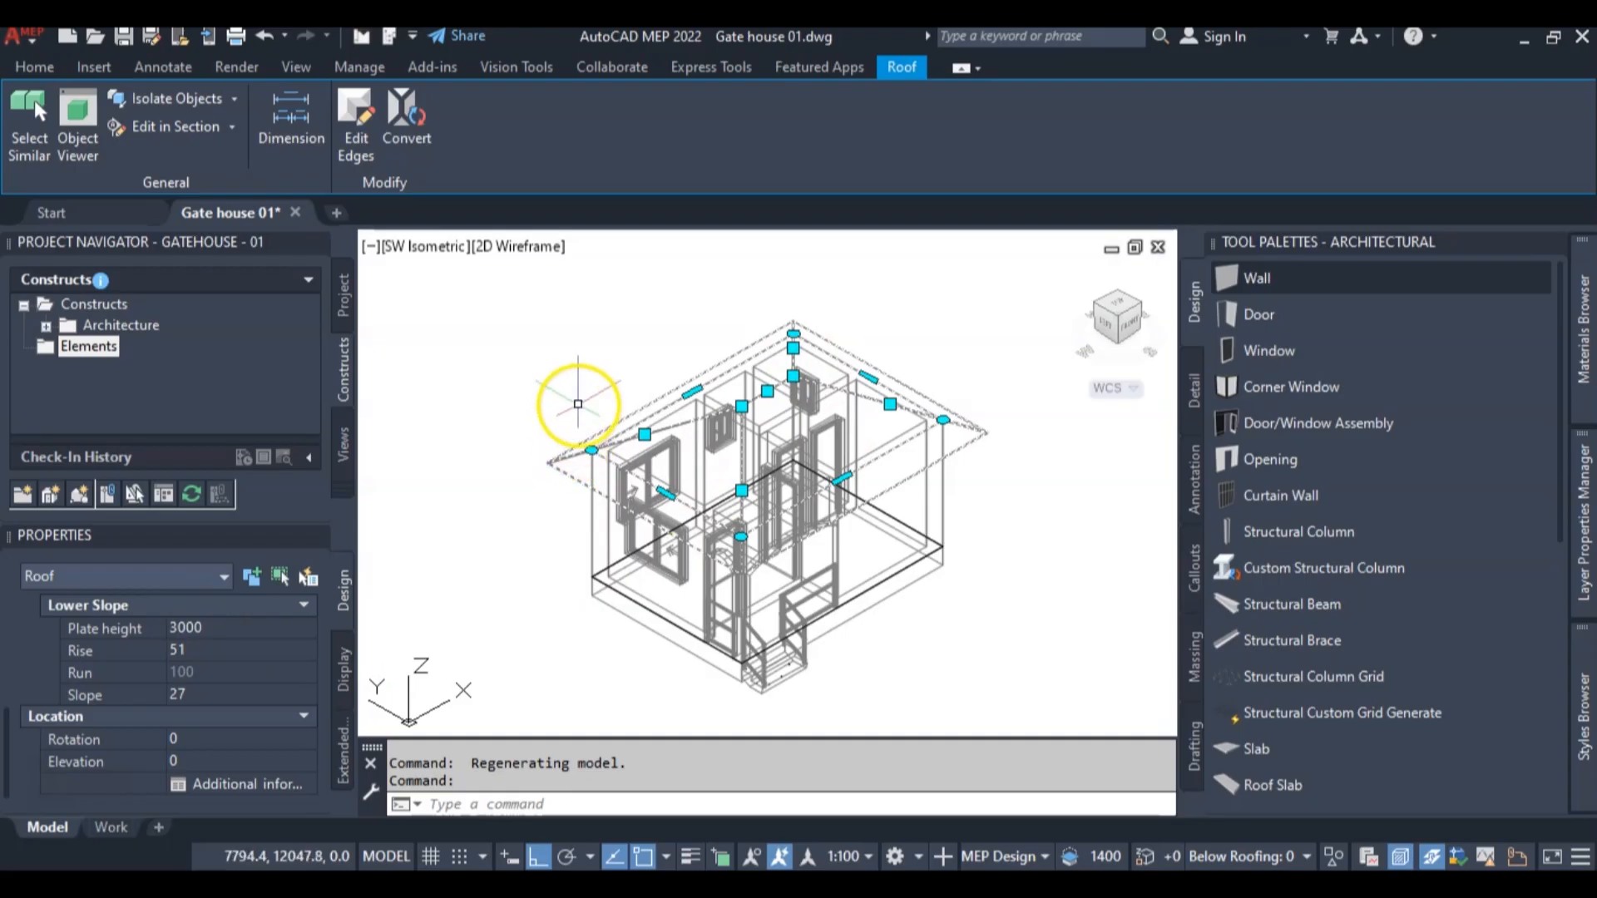
Deselect the roof, examine the gate house in the Realistic visual style, and return the display to 2D Wireframe
{"action": "key", "text": "Escape"}
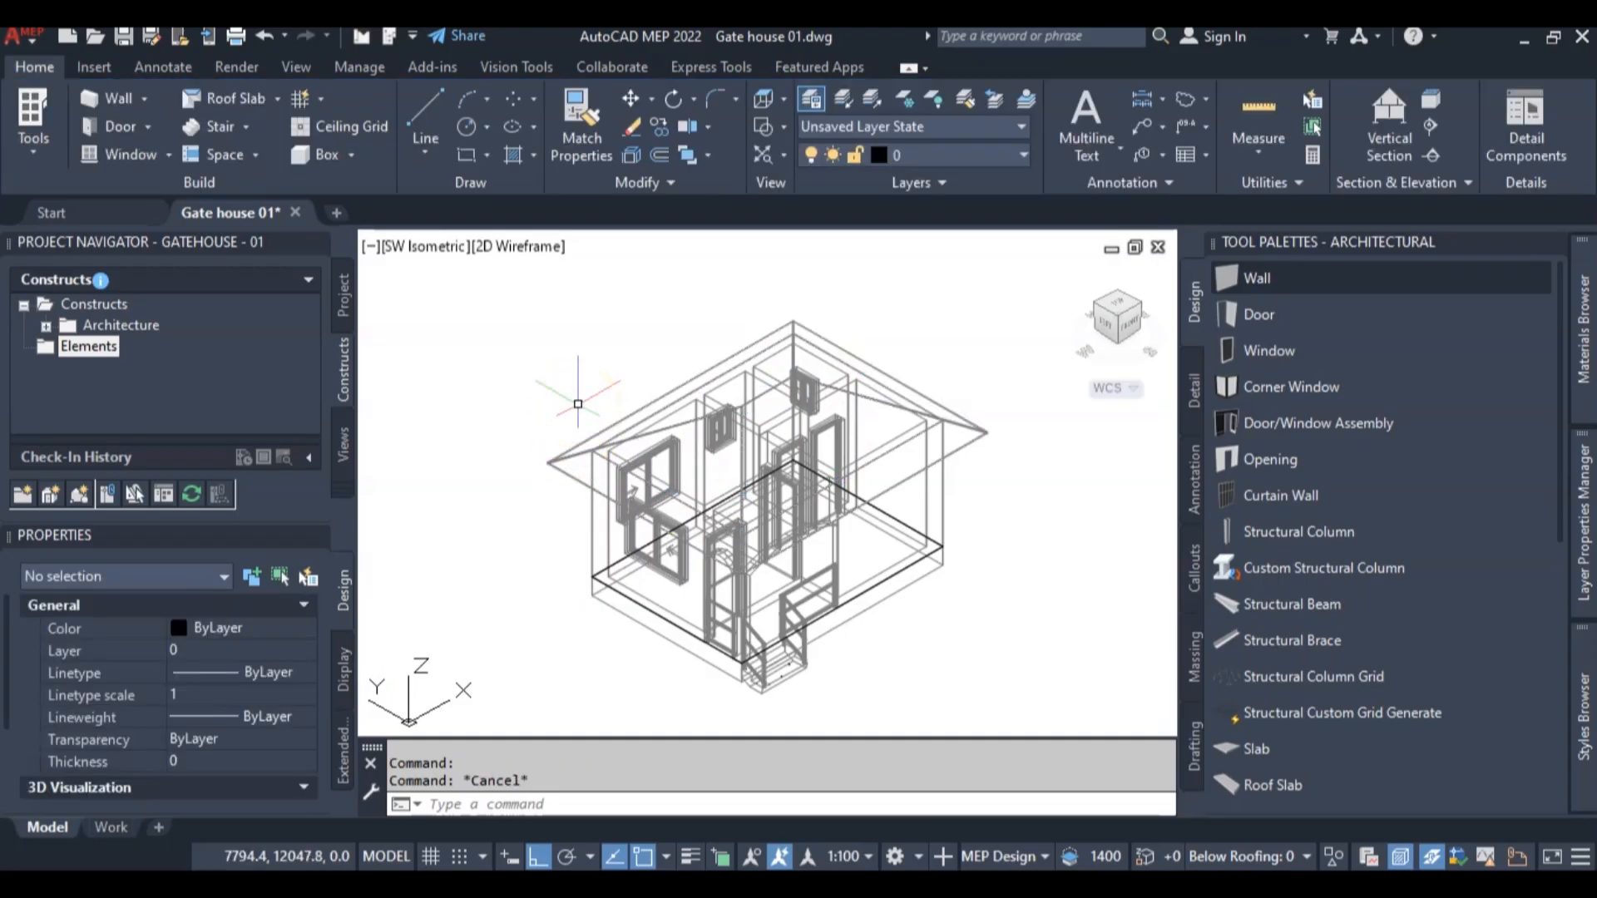
{"action": "scroll", "coordinate": [708, 375], "scroll_direction": "down", "scroll_amount": 3}
{"action": "scroll", "coordinate": [713, 374], "scroll_direction": "up", "scroll_amount": 1}
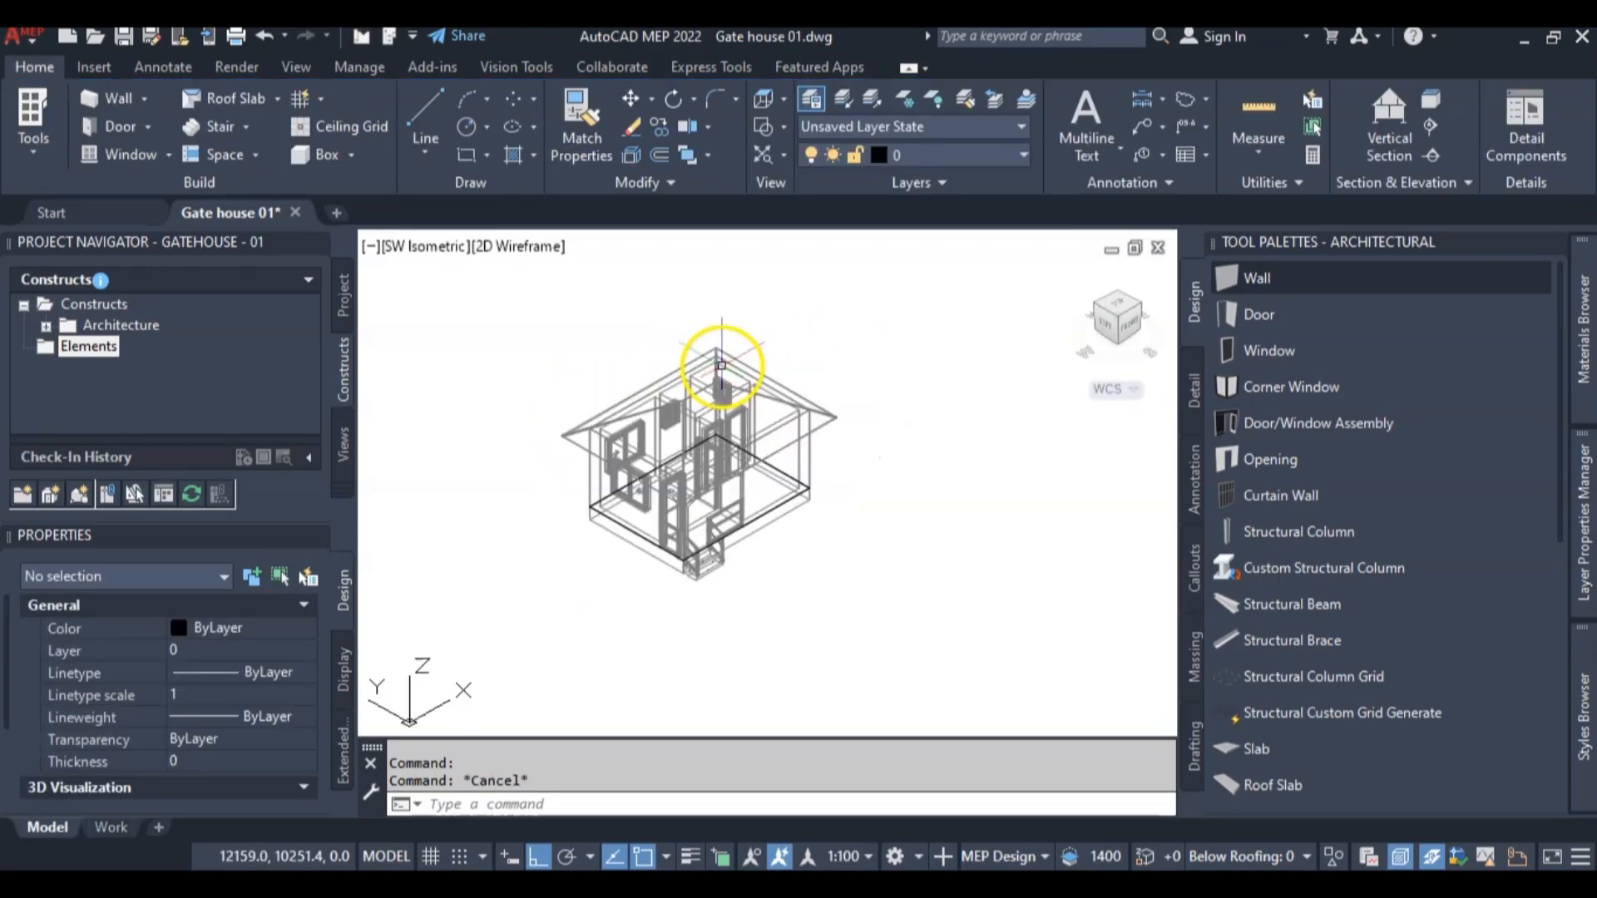
{"action": "left_click", "coordinate": [533, 254]}
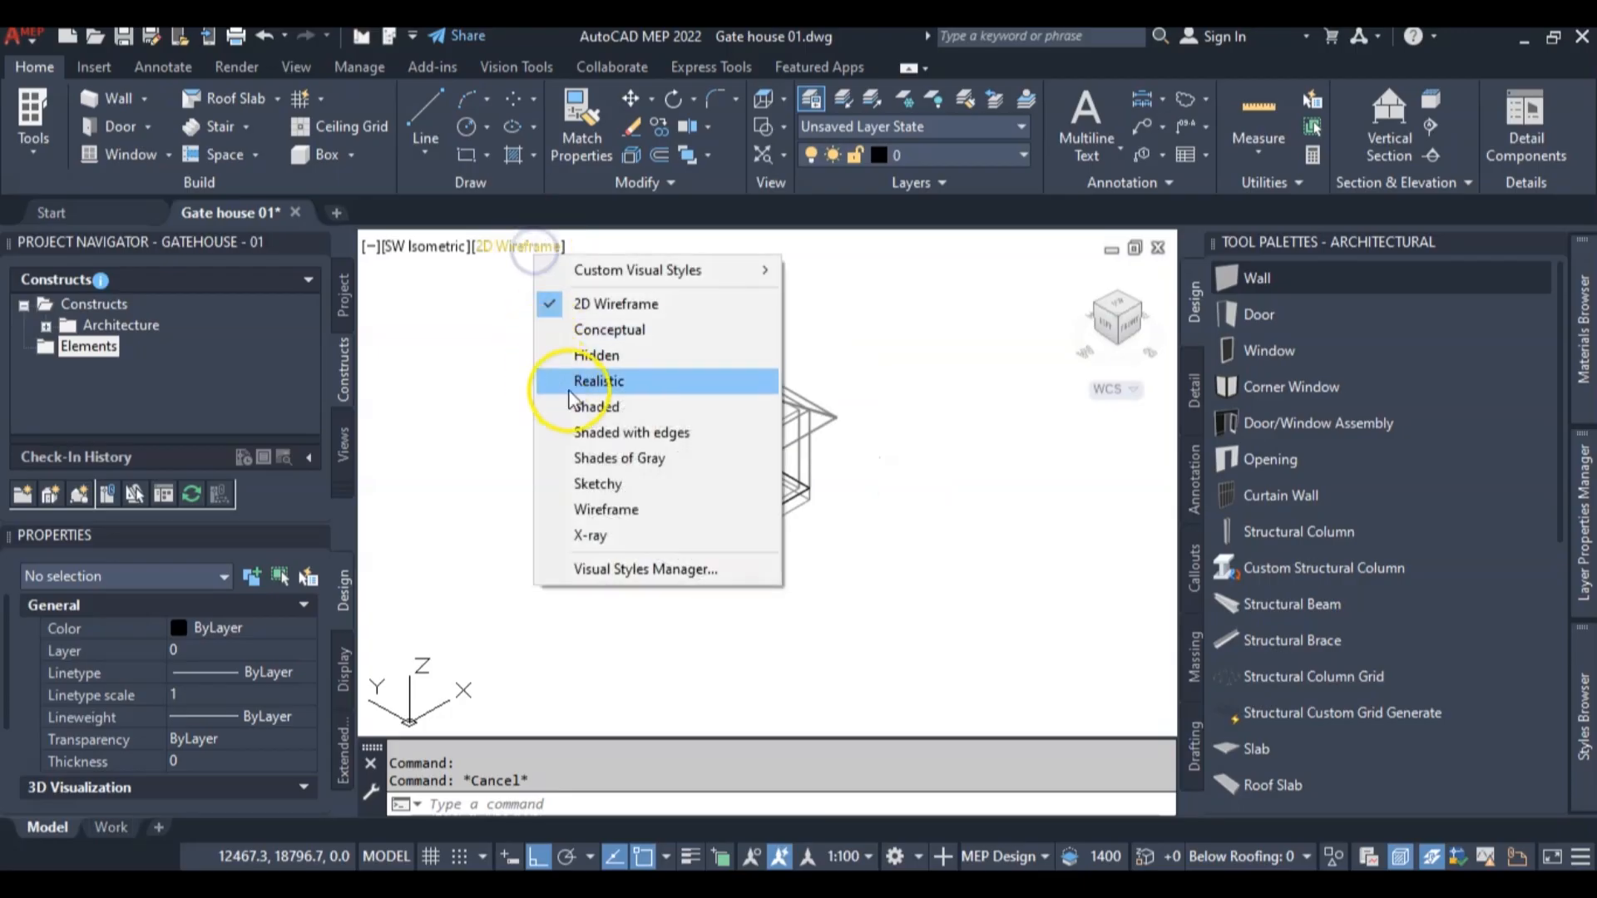
{"action": "left_click", "coordinate": [593, 383]}
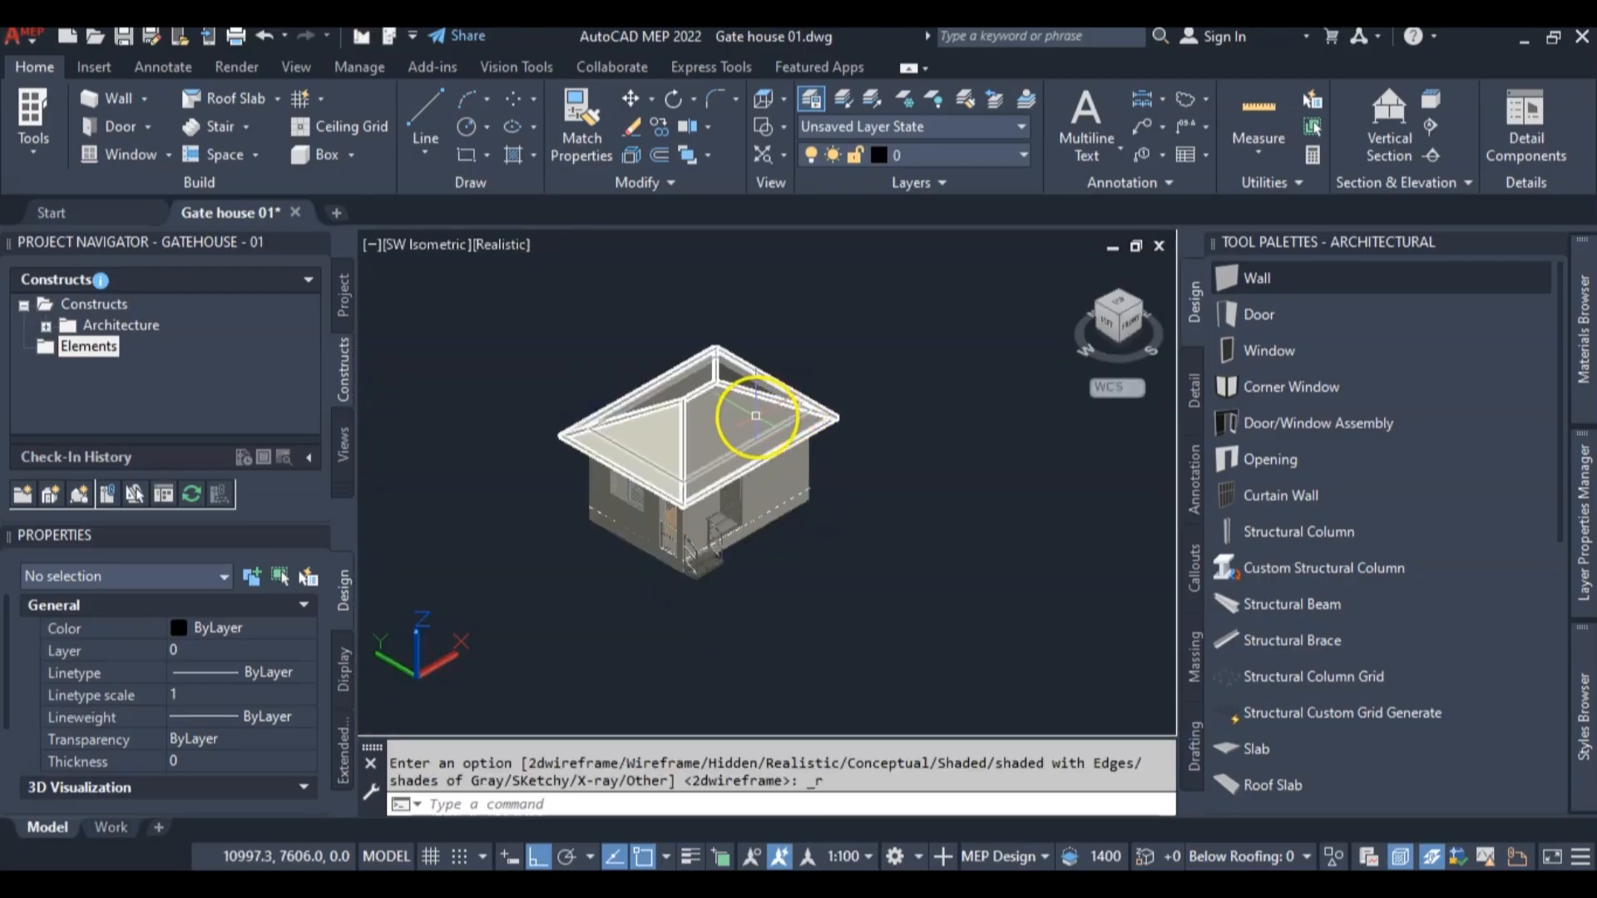
{"action": "scroll", "coordinate": [748, 416], "scroll_direction": "up", "scroll_amount": 3}
{"action": "scroll", "coordinate": [962, 470], "scroll_direction": "down", "scroll_amount": 4}
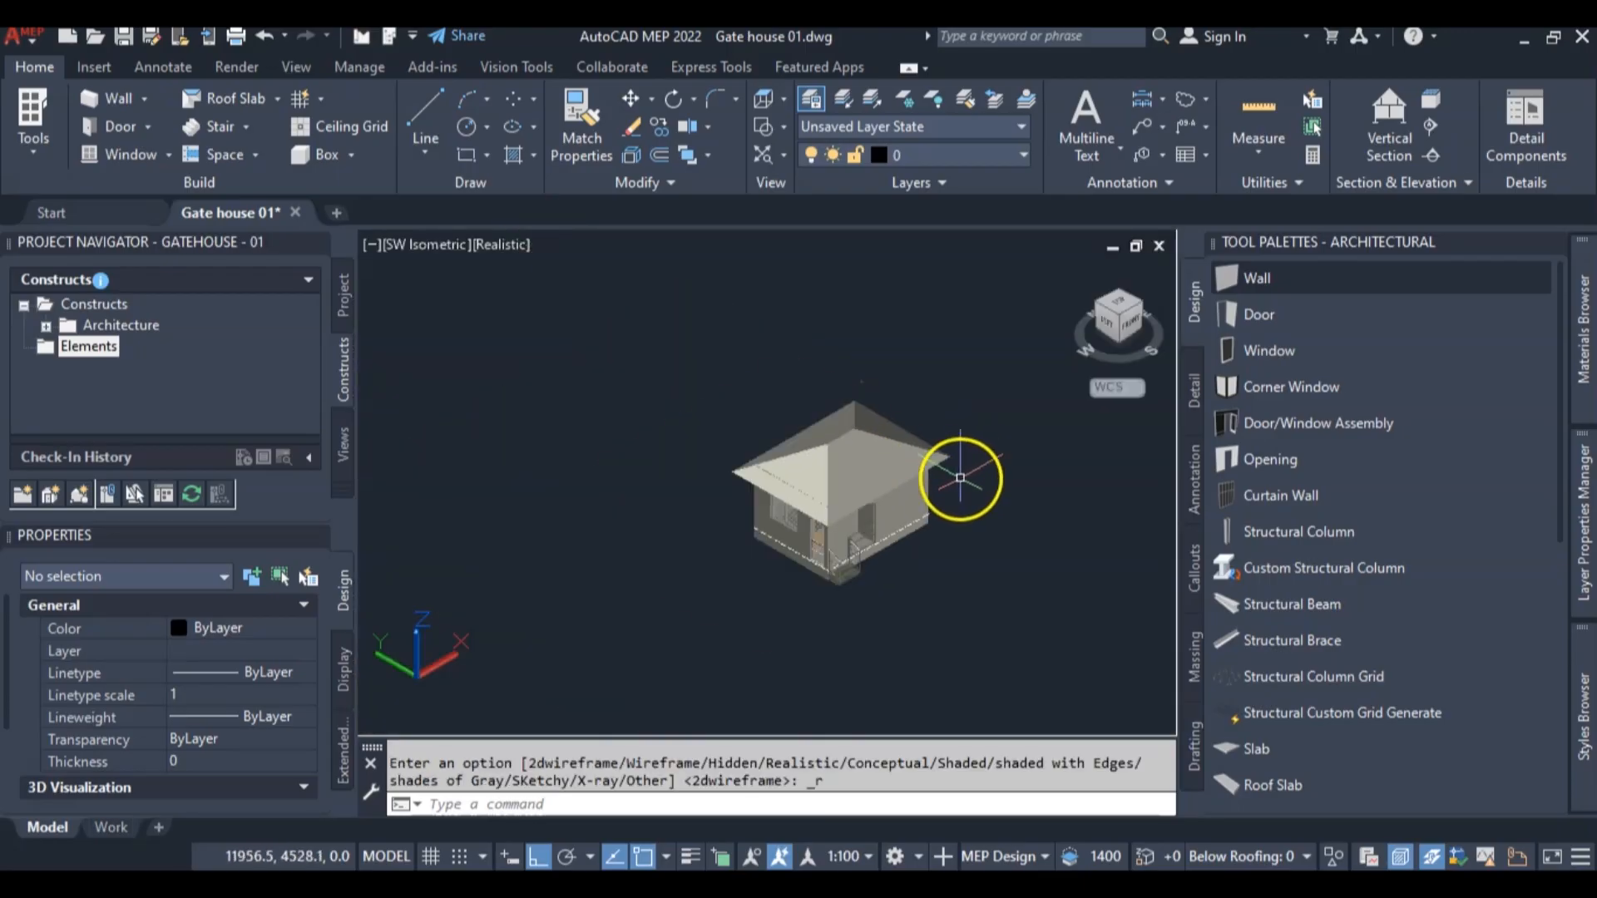
{"action": "scroll", "coordinate": [949, 456], "scroll_direction": "up", "scroll_amount": 3}
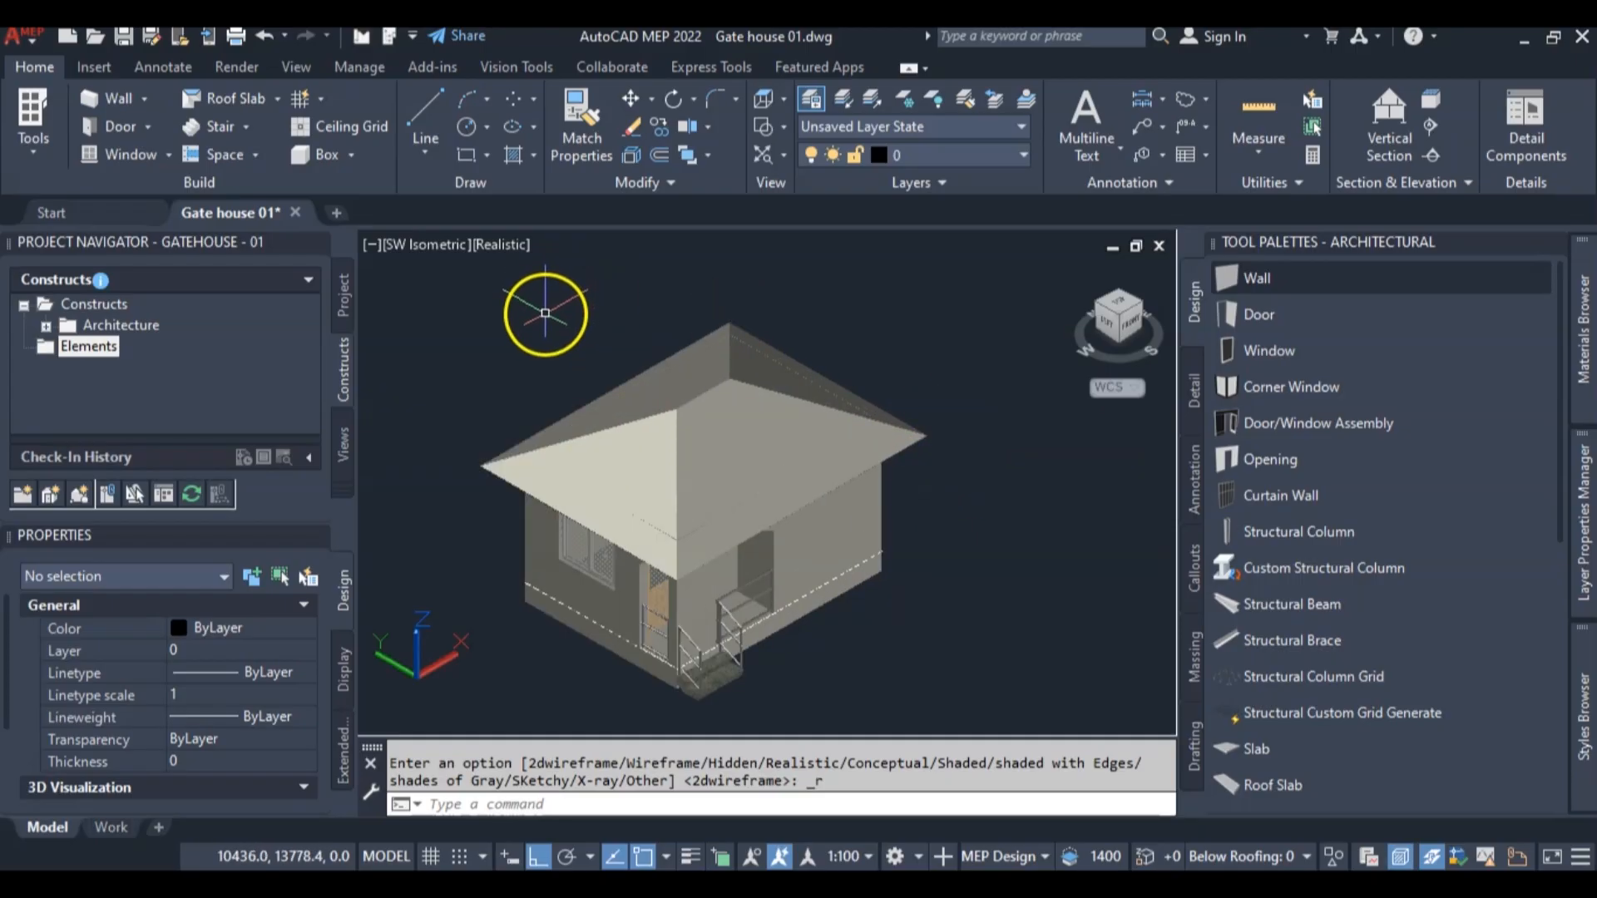
{"action": "left_click", "coordinate": [501, 245]}
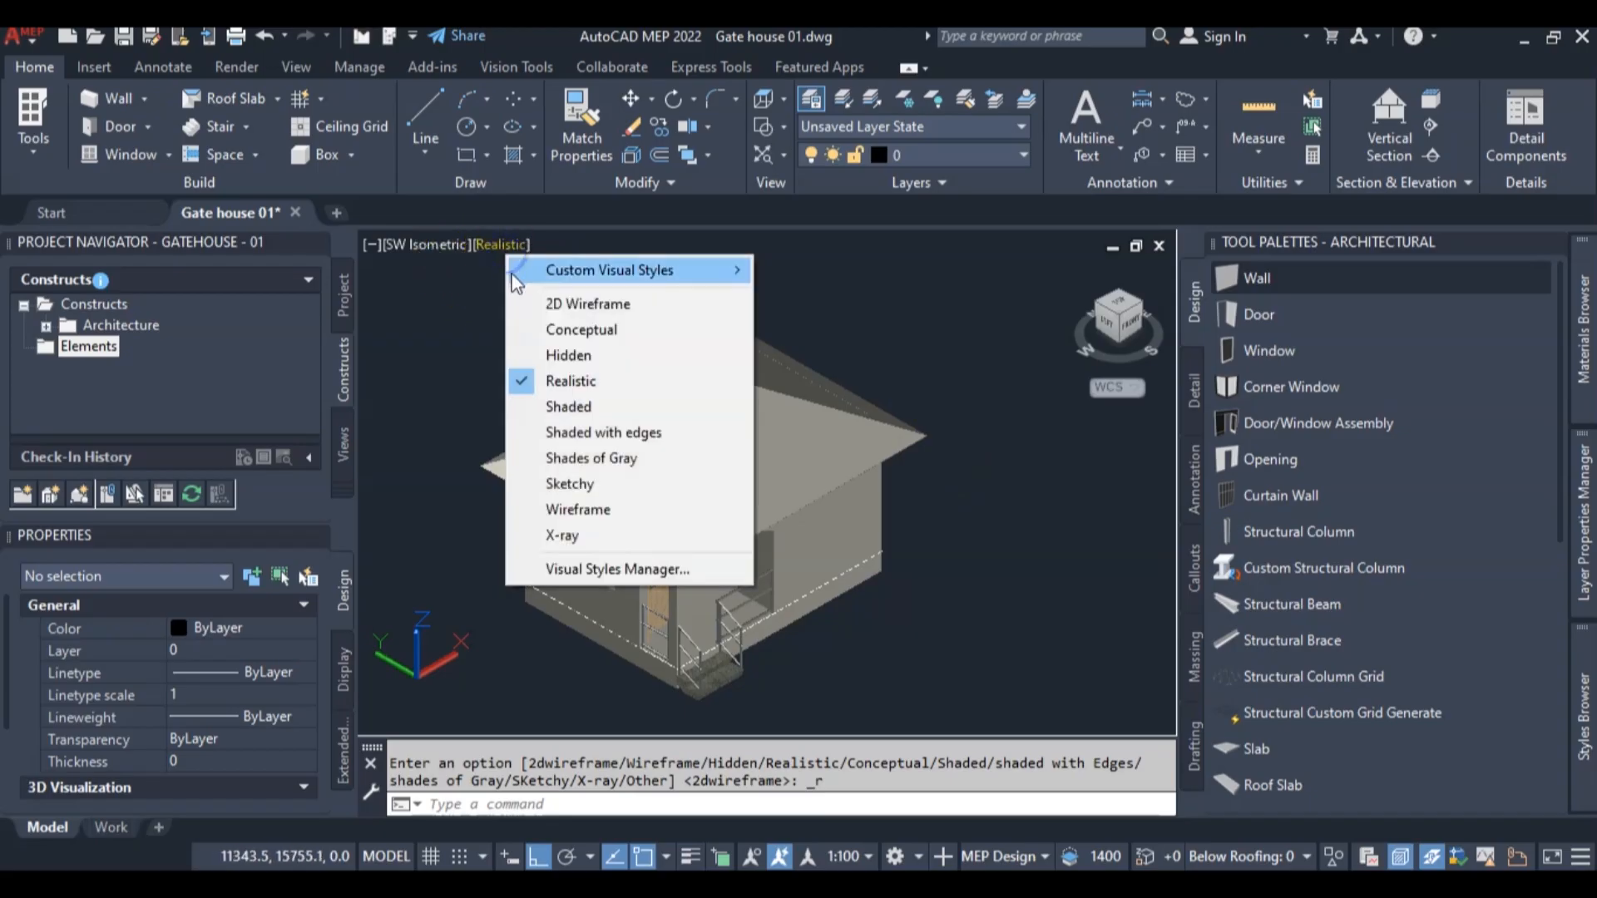
{"action": "left_click", "coordinate": [582, 304]}
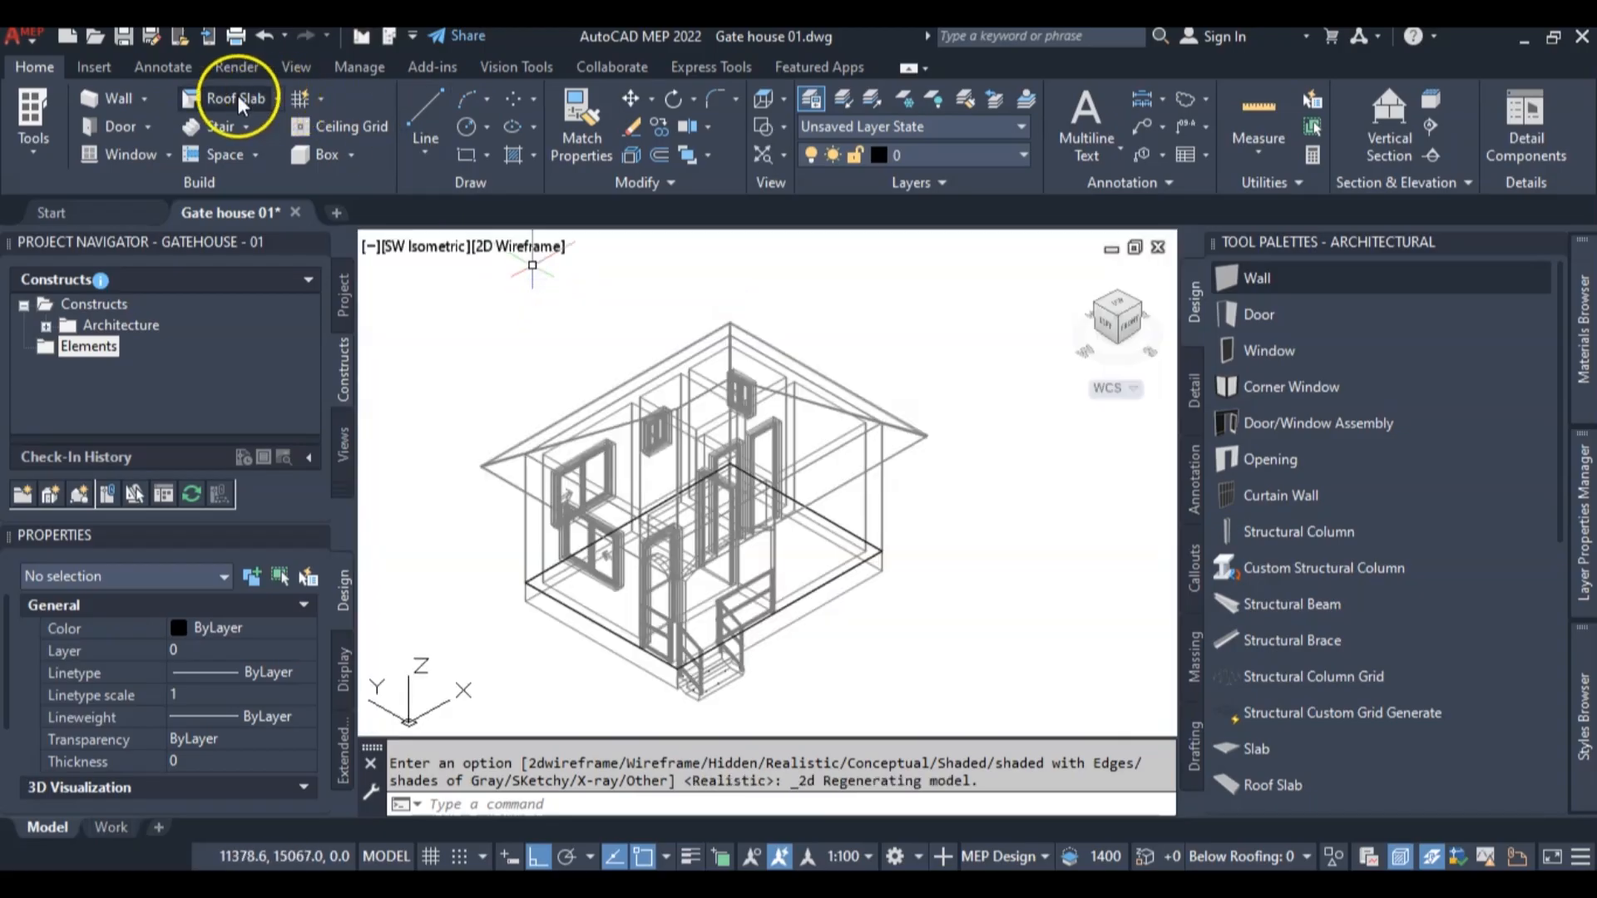
Import the 100 - 25x100 Fascia roof slab style from the content library drawings and leave the Roof Slab command
{"action": "left_click", "coordinate": [228, 97]}
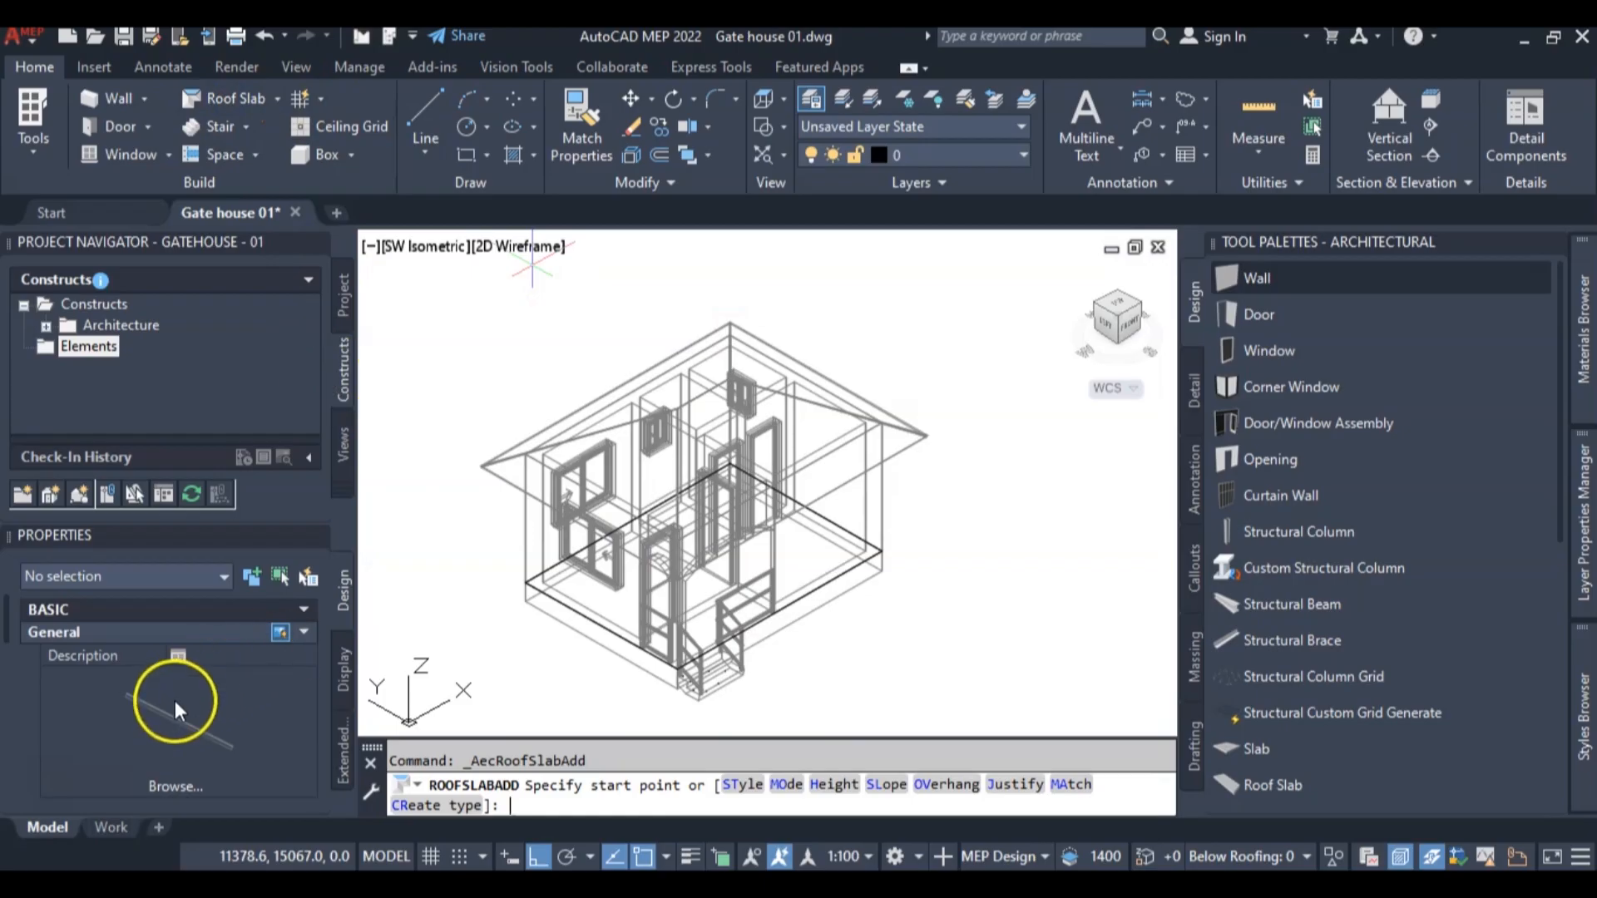
{"action": "left_click", "coordinate": [176, 703]}
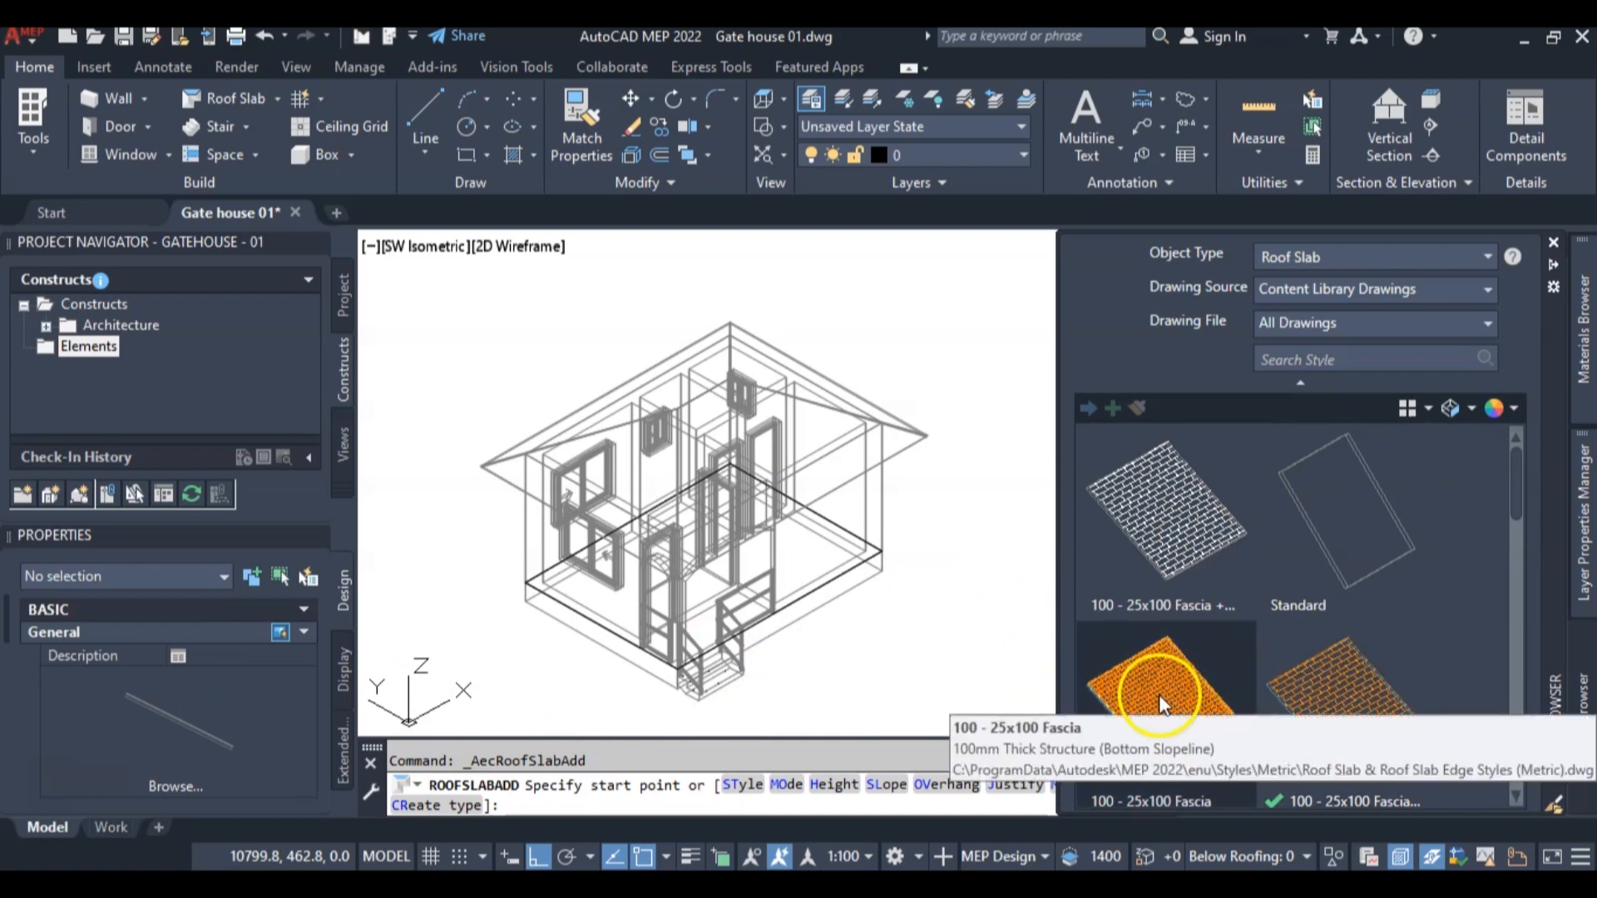
{"action": "scroll", "coordinate": [1162, 697], "scroll_direction": "down", "scroll_amount": 1}
{"action": "scroll", "coordinate": [1165, 690], "scroll_direction": "down", "scroll_amount": 2}
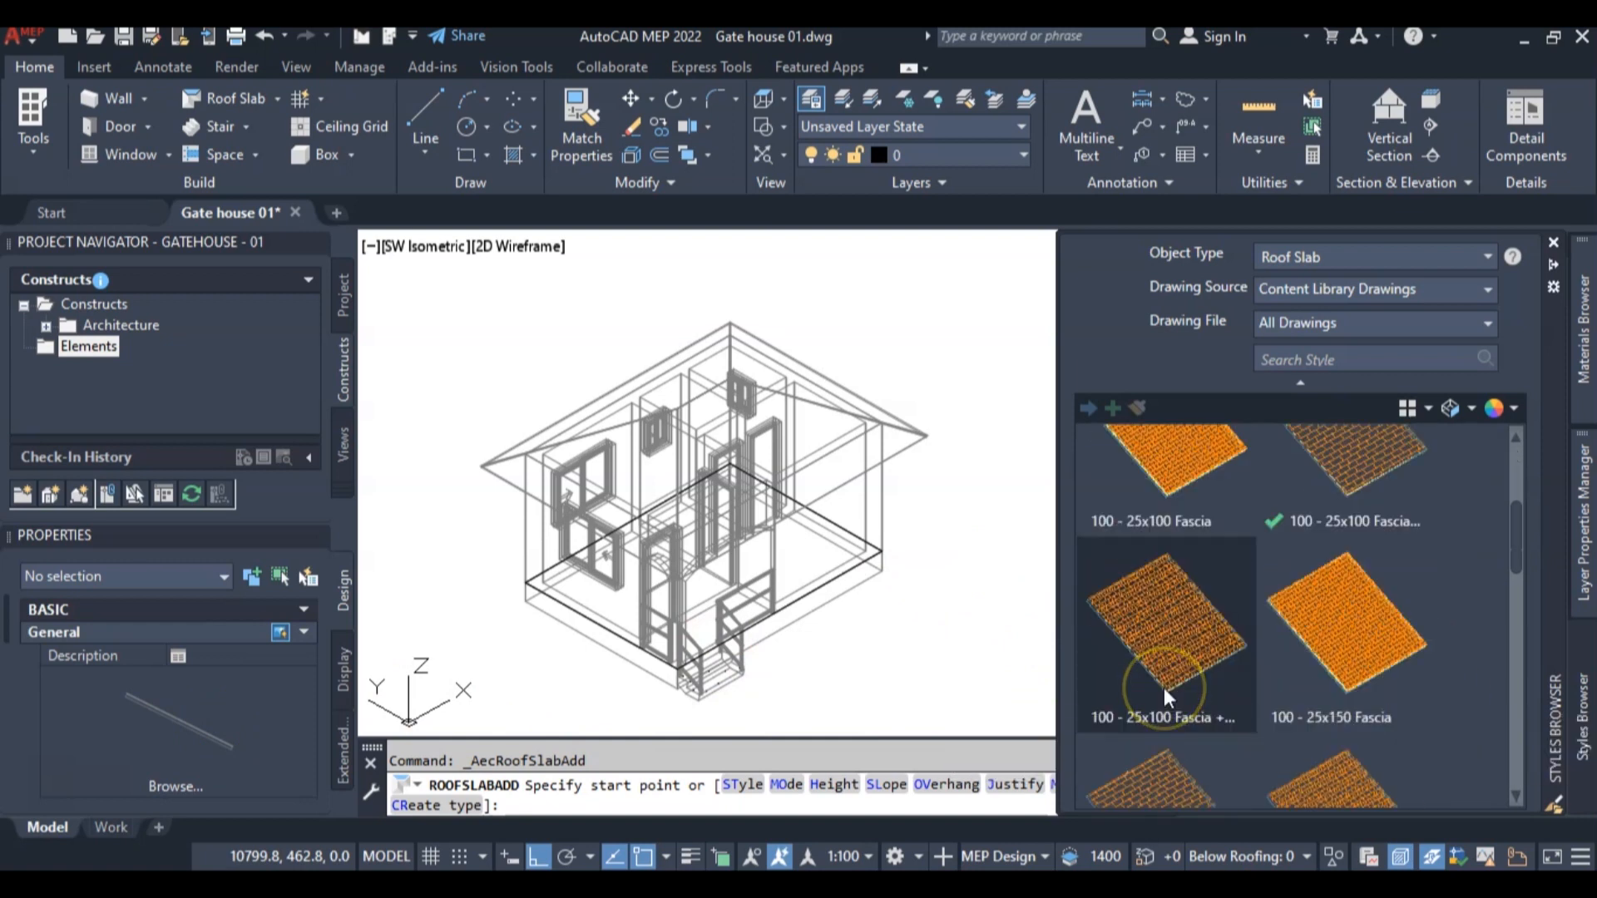
{"action": "scroll", "coordinate": [1167, 705], "scroll_direction": "down", "scroll_amount": 3}
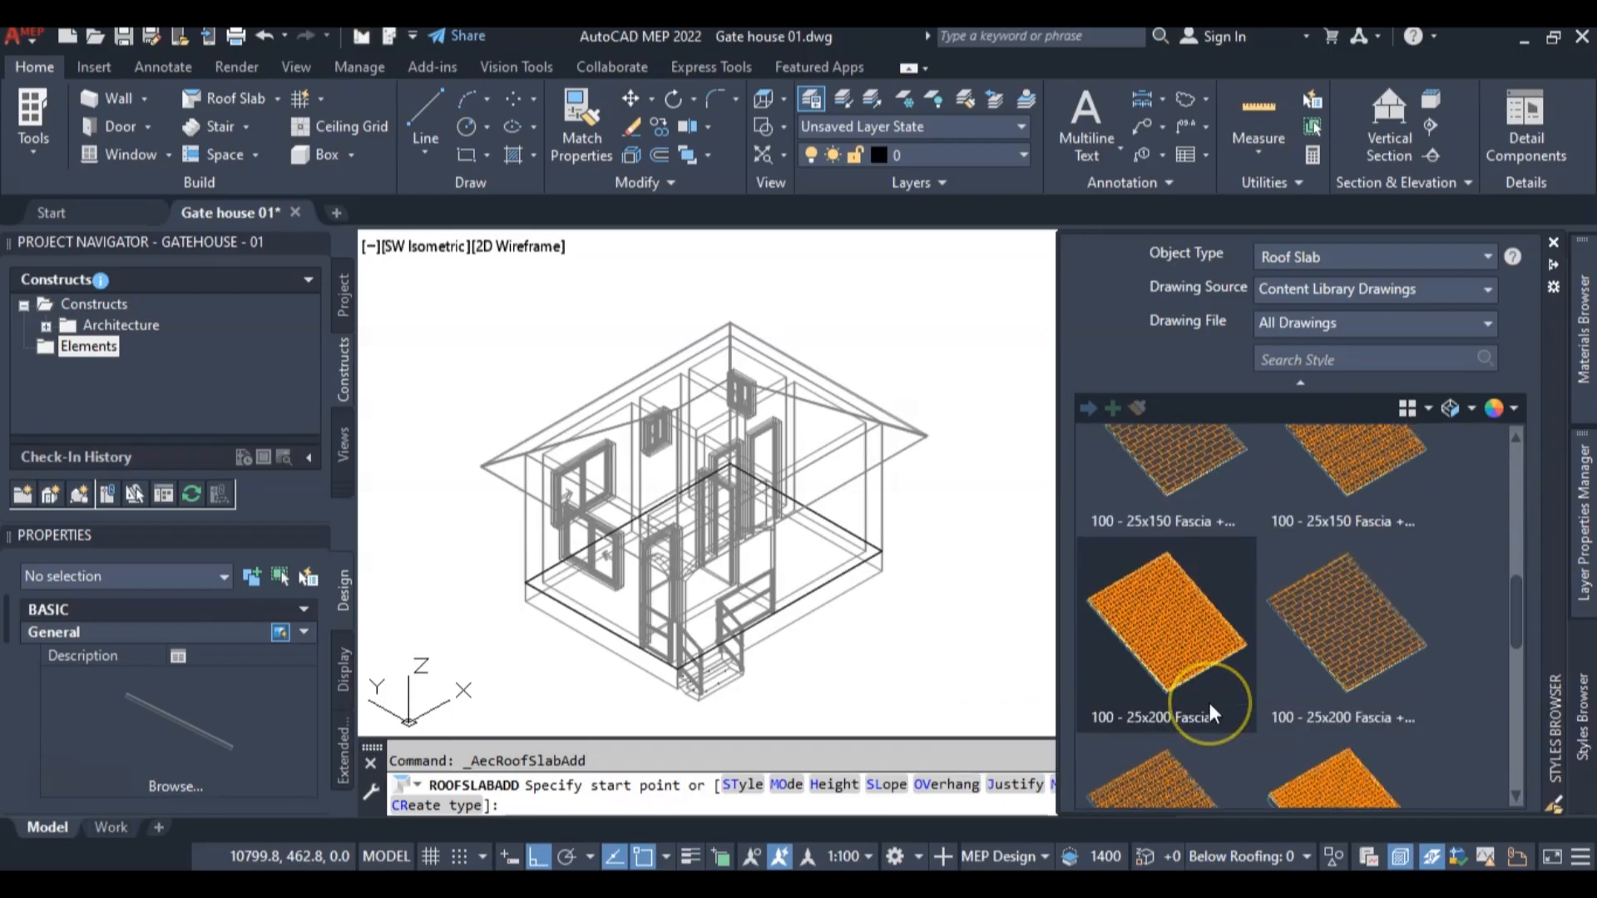
{"action": "scroll", "coordinate": [1209, 711], "scroll_direction": "up", "scroll_amount": 5}
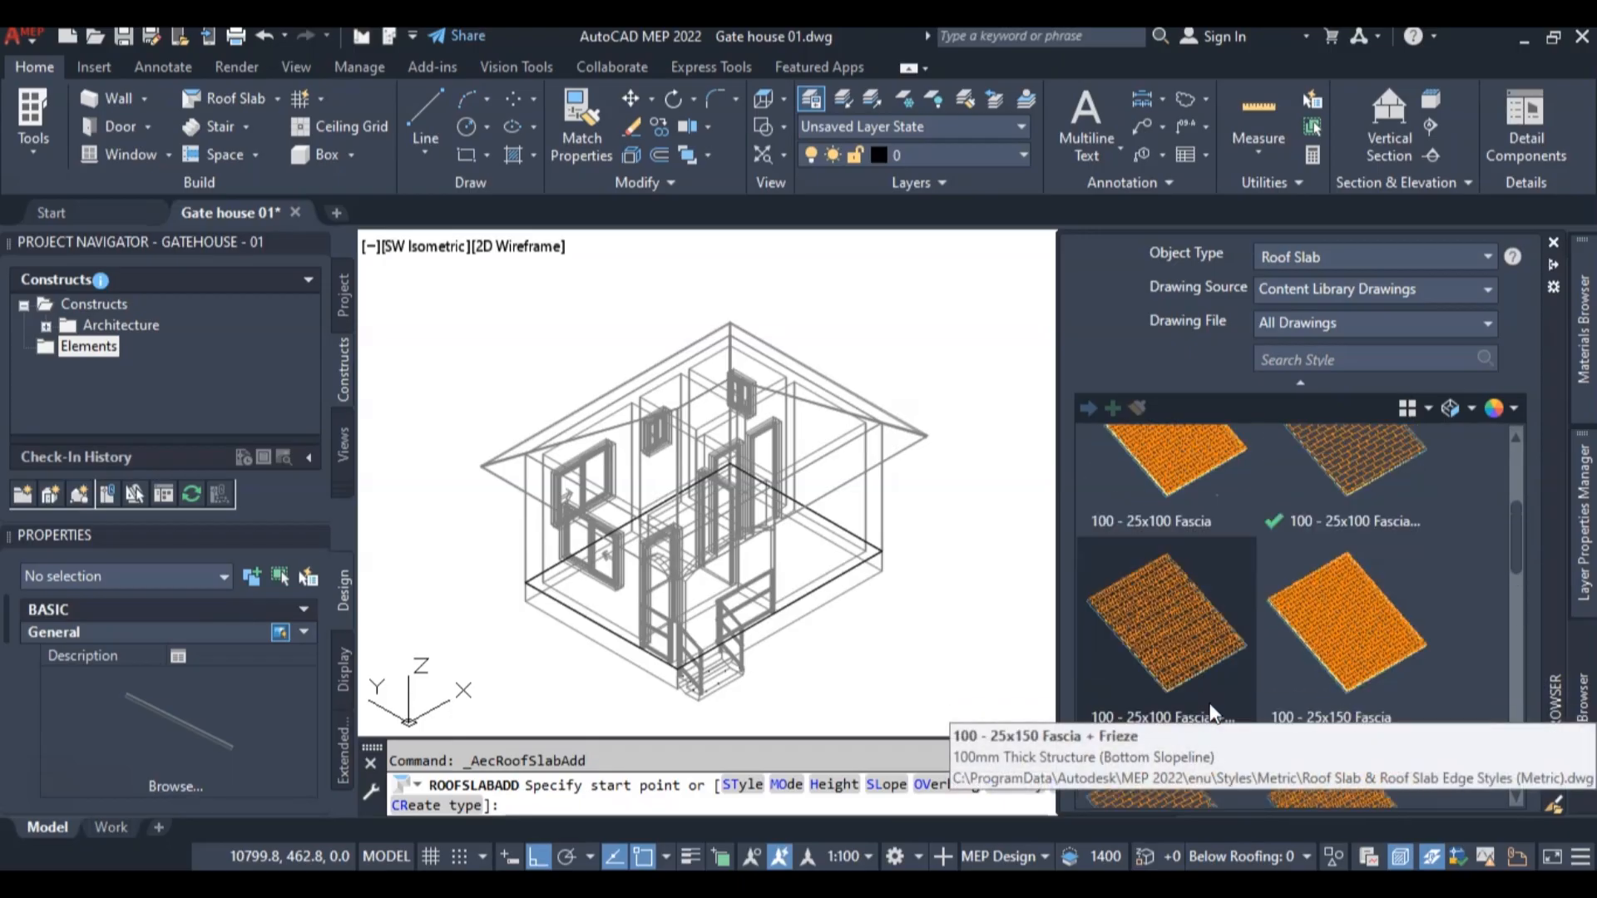
{"action": "scroll", "coordinate": [1208, 707], "scroll_direction": "up", "scroll_amount": 3}
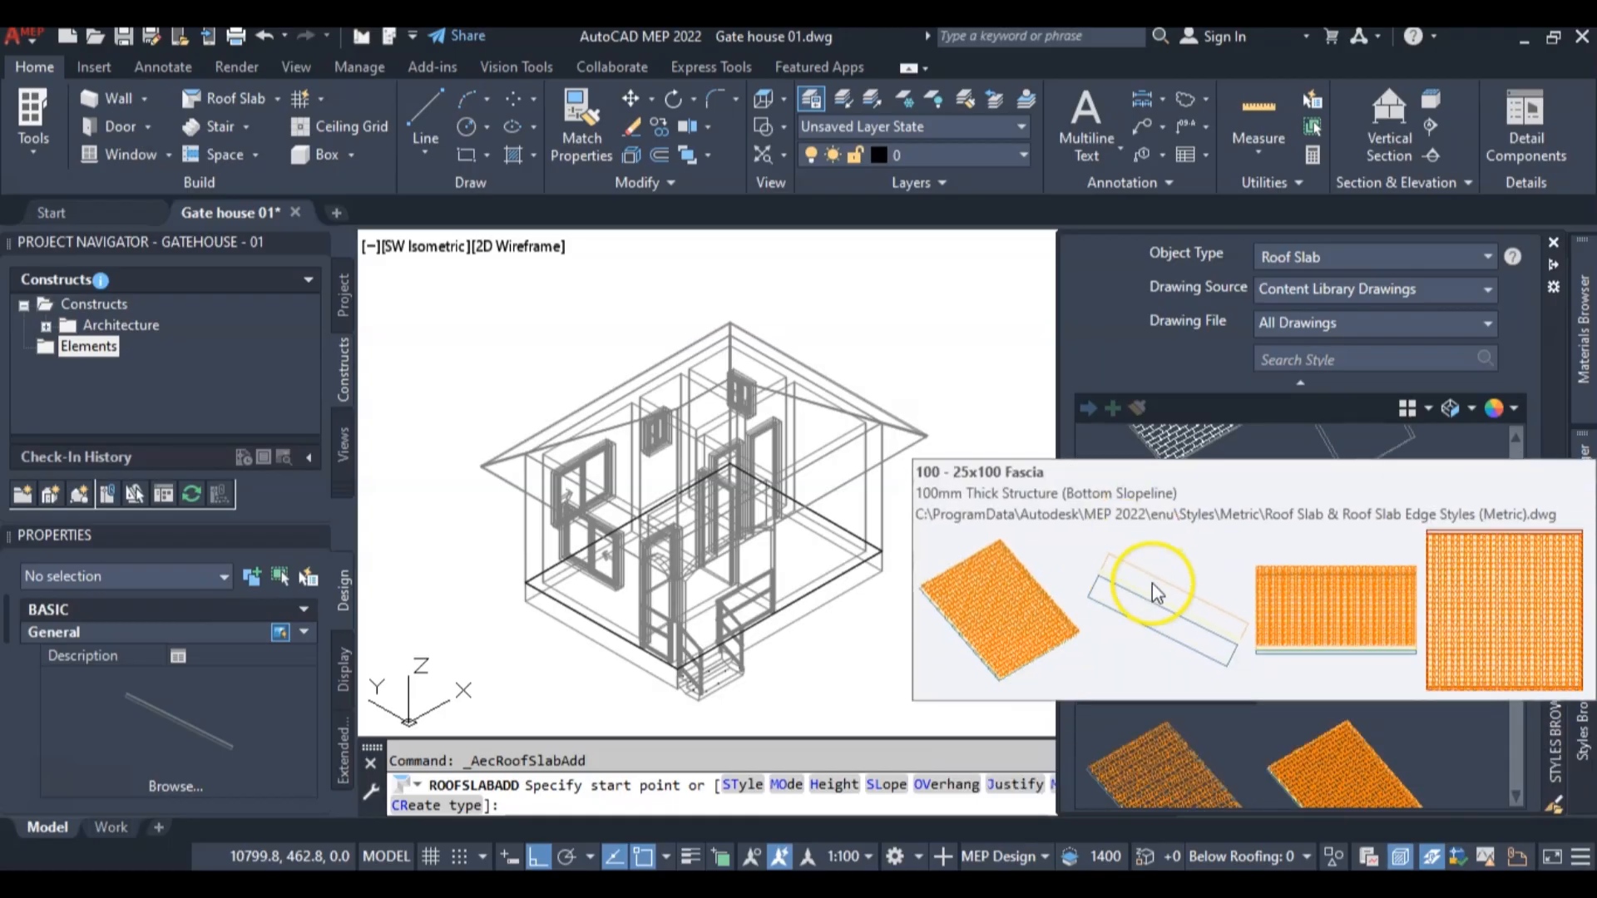
{"action": "right_click", "coordinate": [1171, 596]}
{"action": "left_click", "coordinate": [1252, 635]}
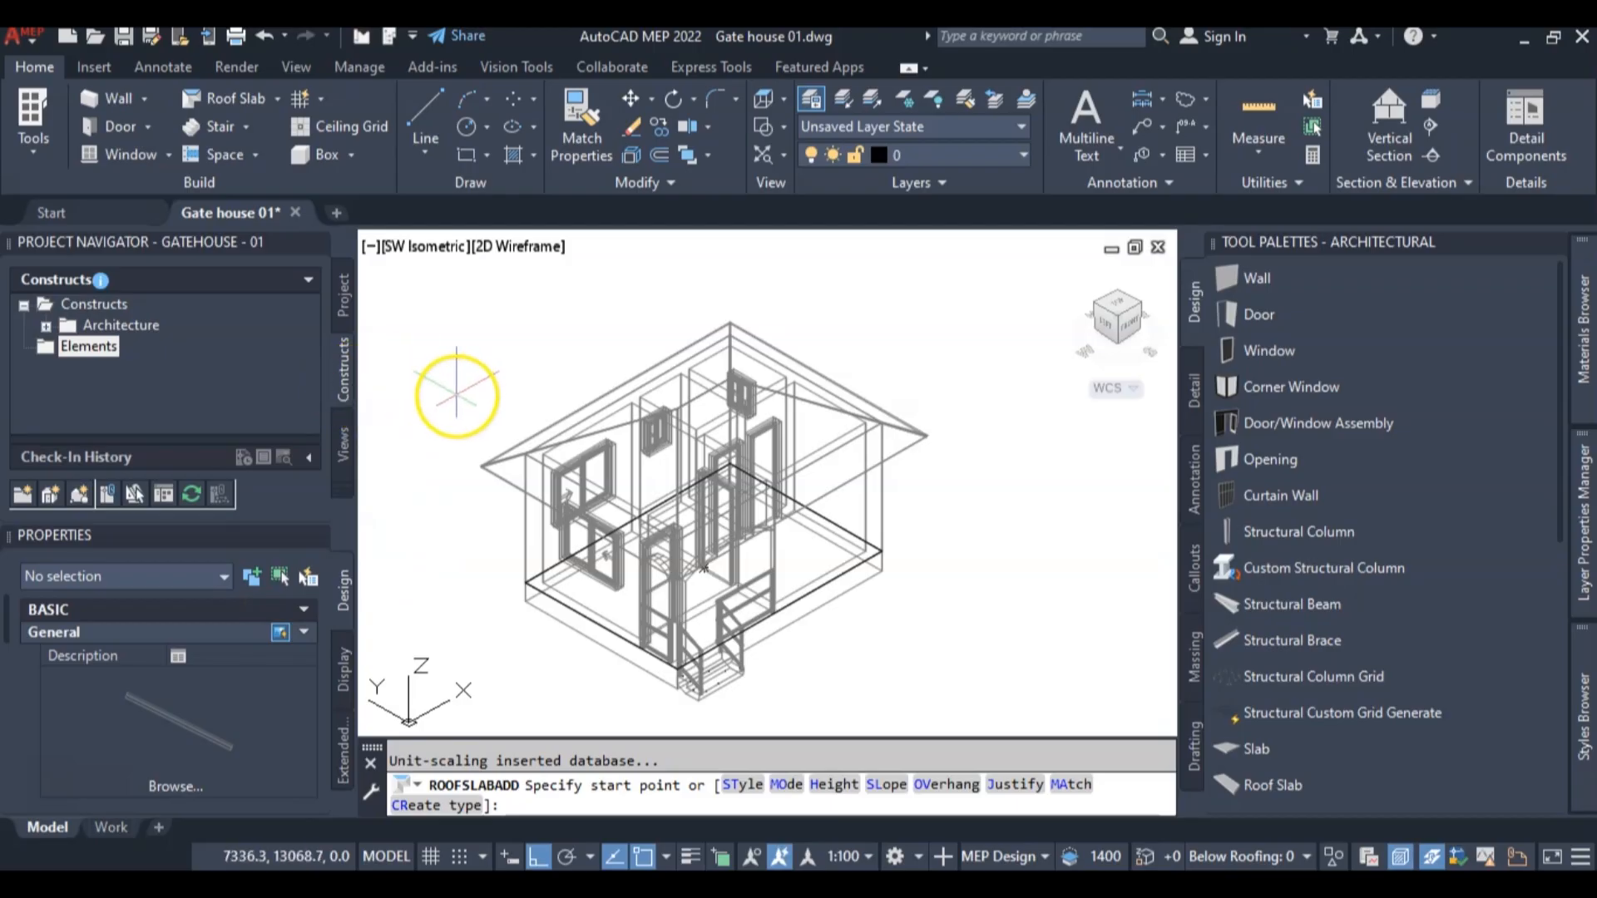
{"action": "key", "text": "Escape"}
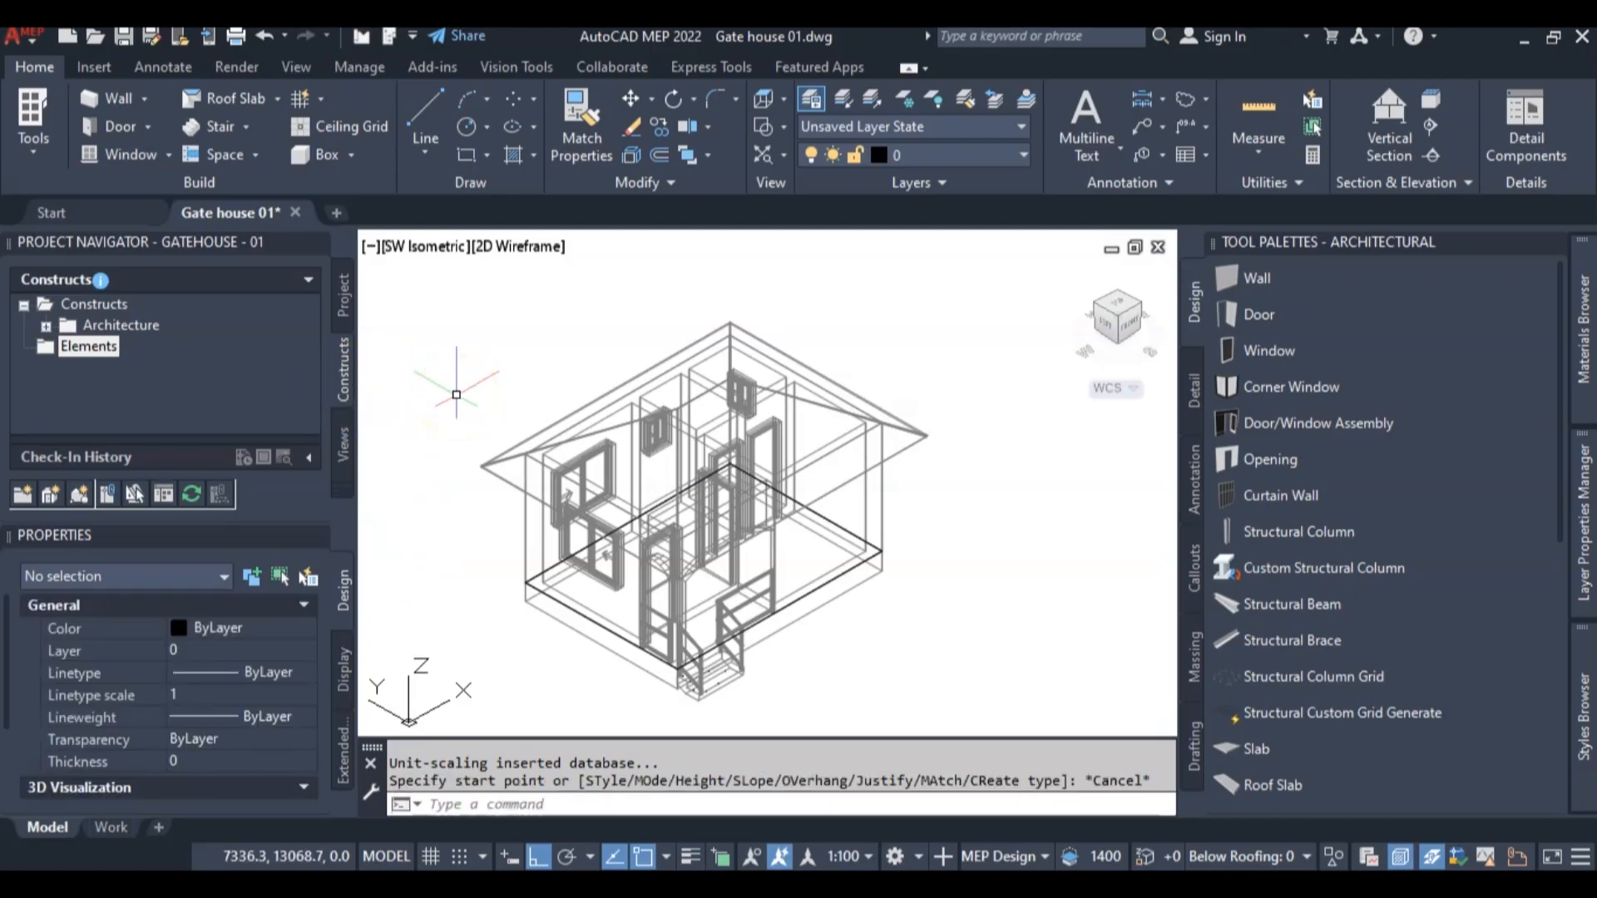
Convert the roof to roof slabs with the style 100 - 25x100 Fascia + Frieze, erasing the layout geometry
{"action": "left_click", "coordinate": [502, 467]}
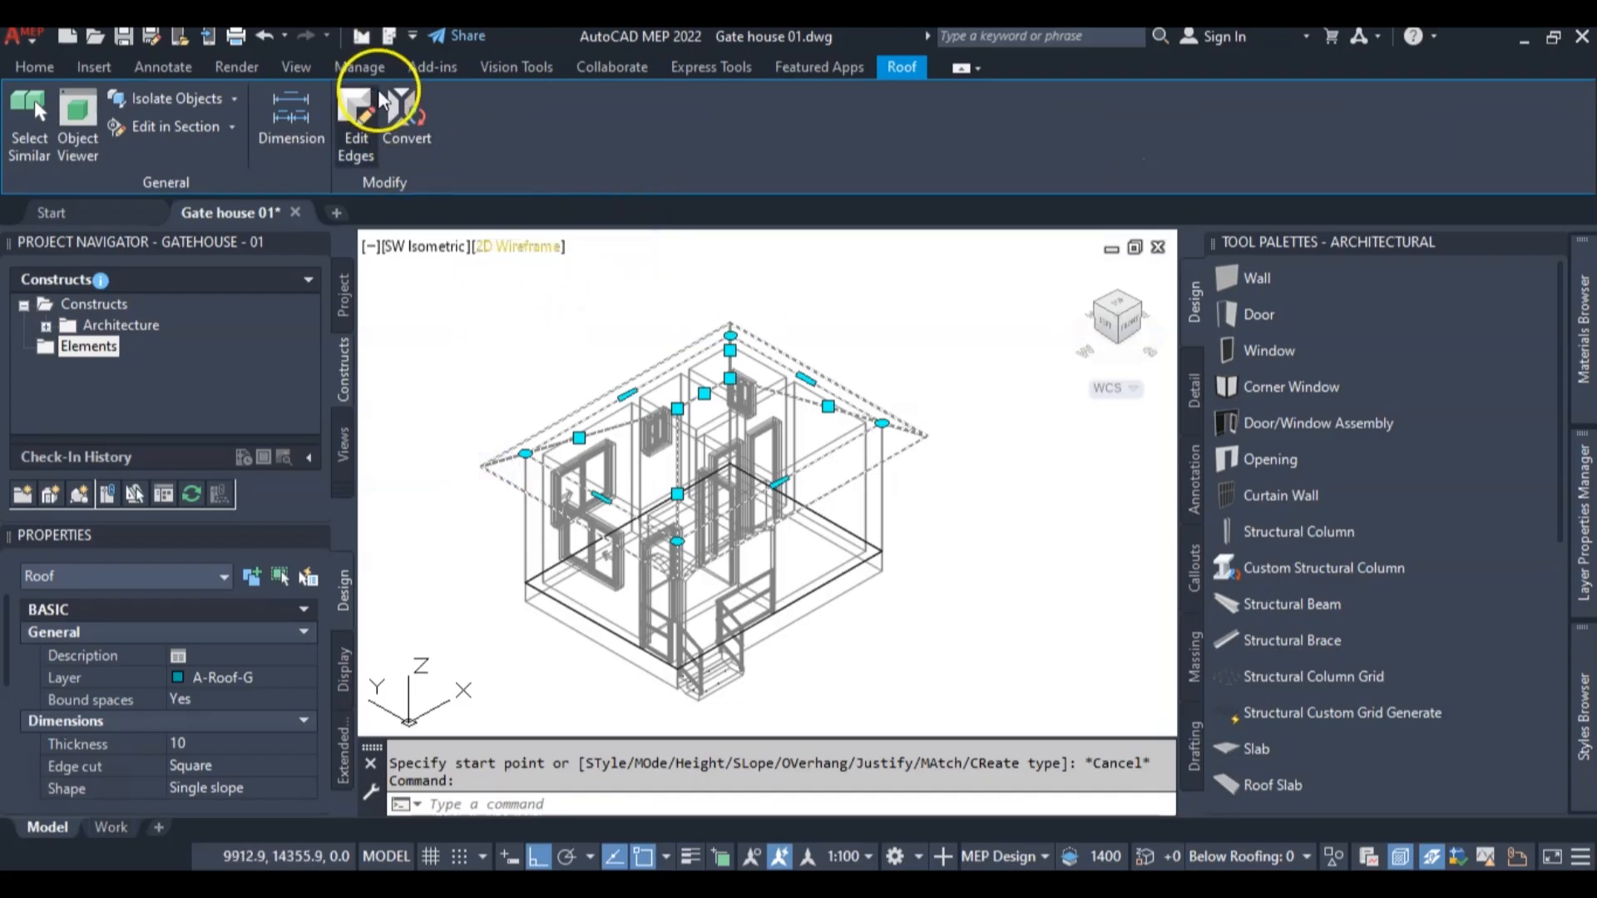
{"action": "left_click", "coordinate": [406, 108]}
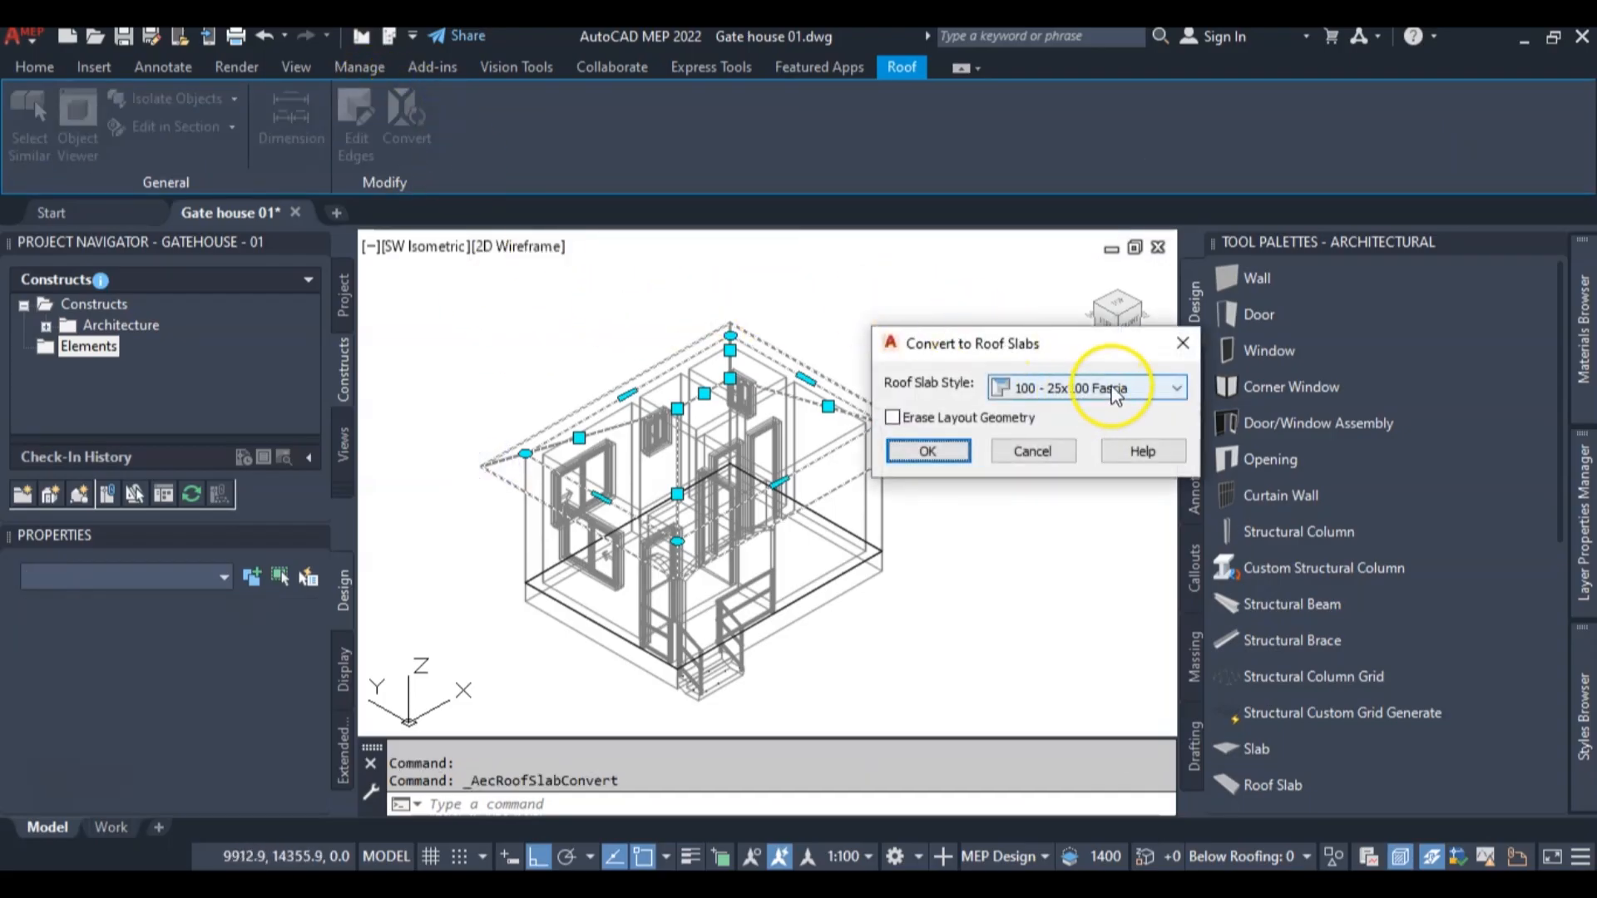
{"action": "left_click", "coordinate": [1115, 391]}
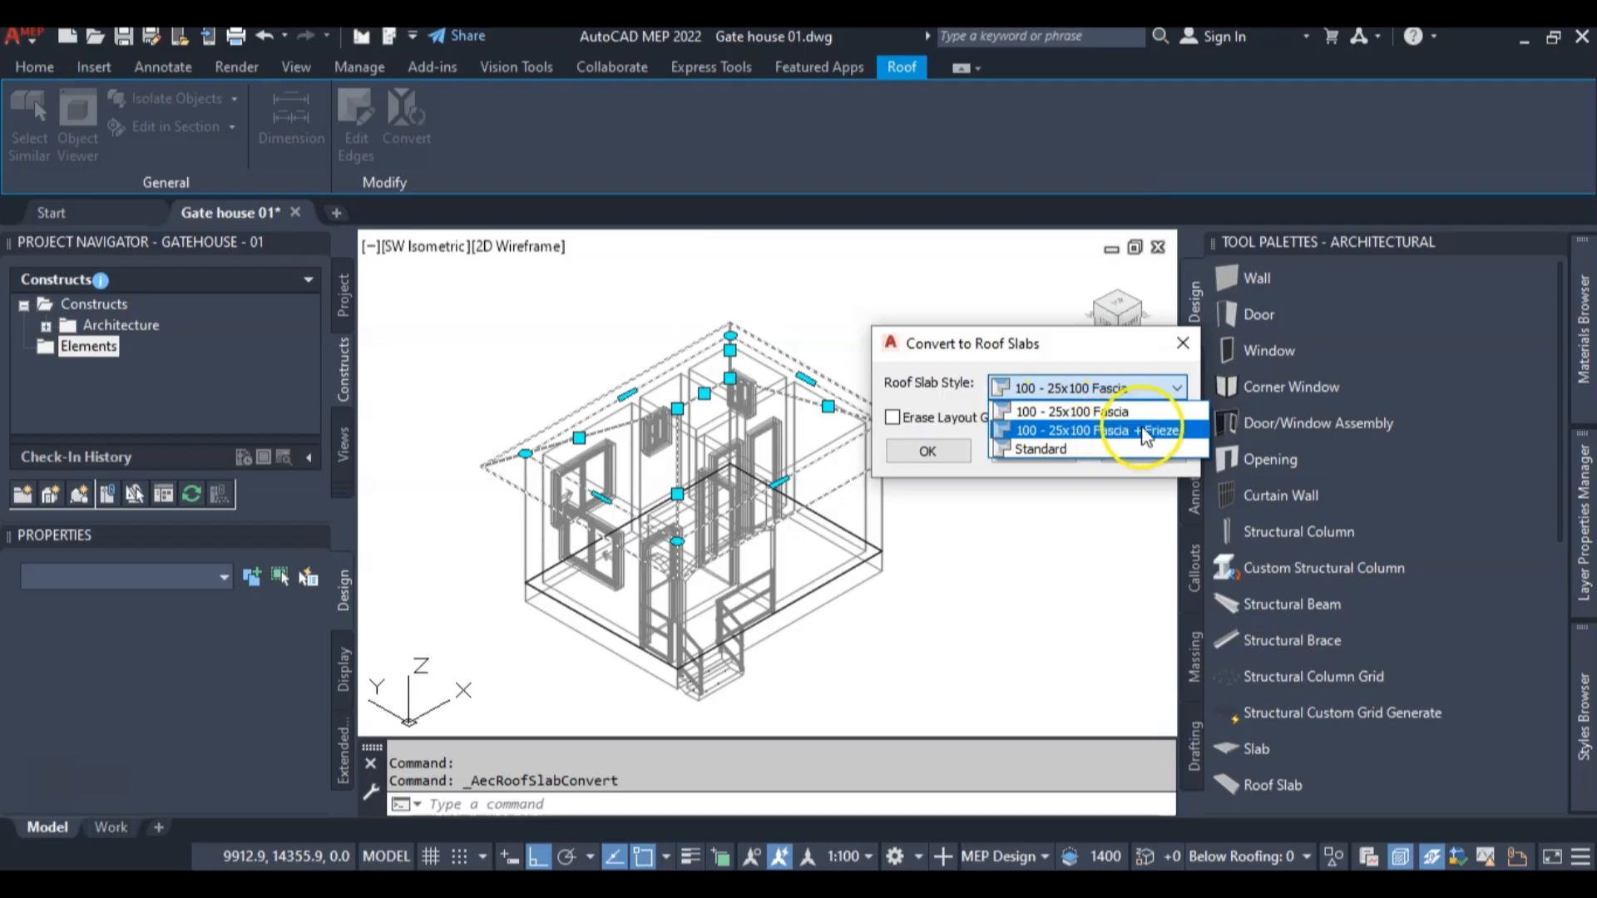
{"action": "left_click", "coordinate": [1103, 431]}
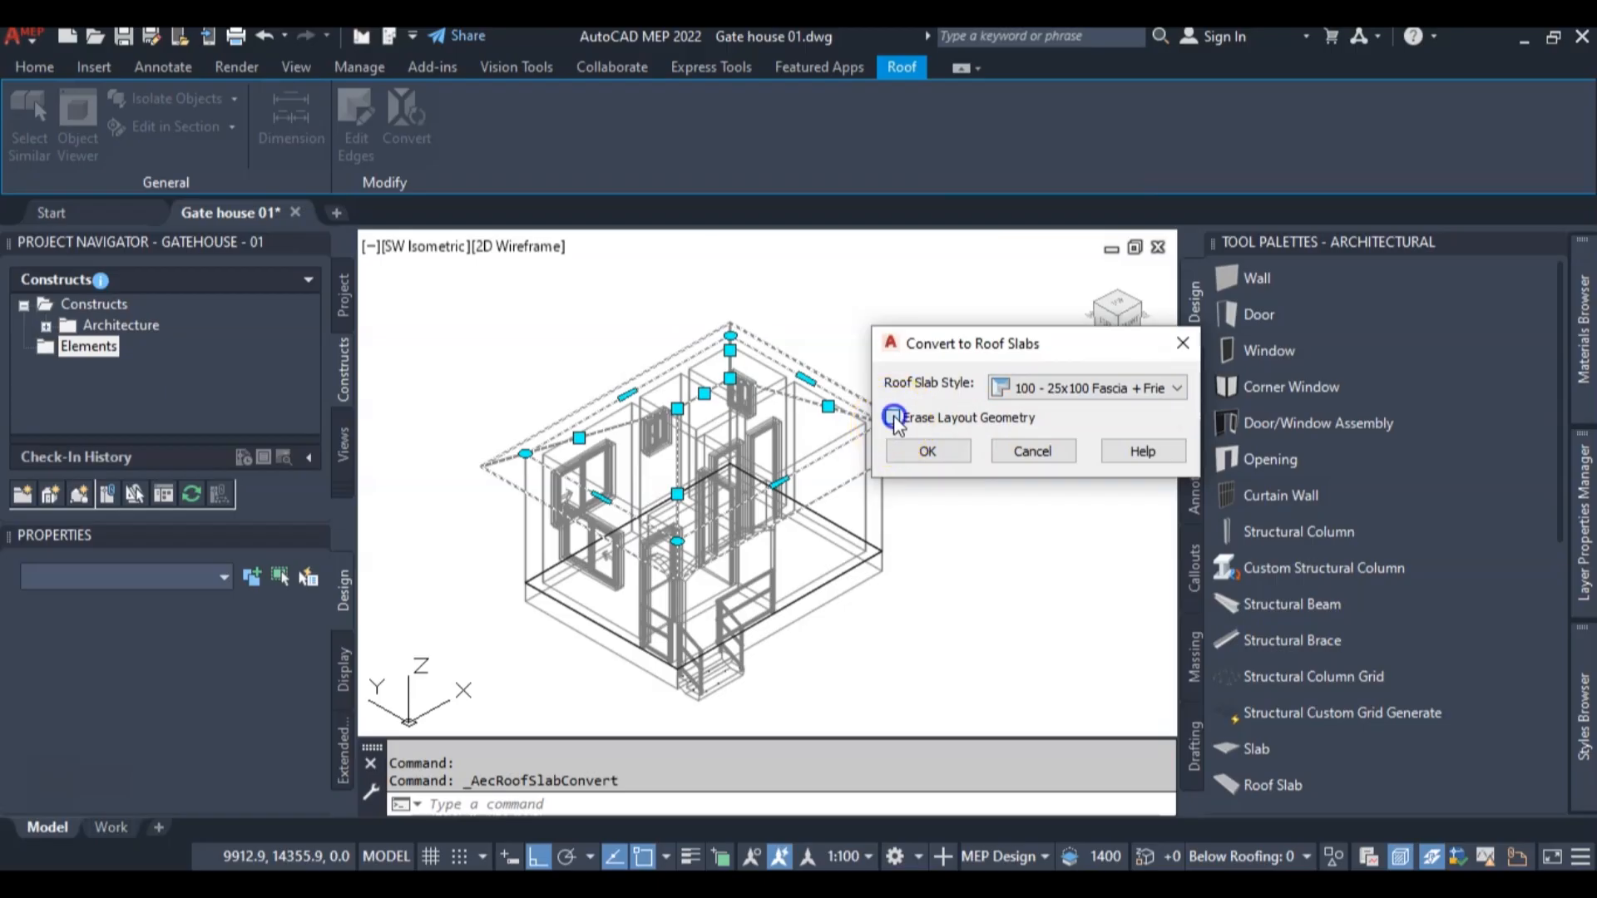
{"action": "left_click", "coordinate": [925, 451]}
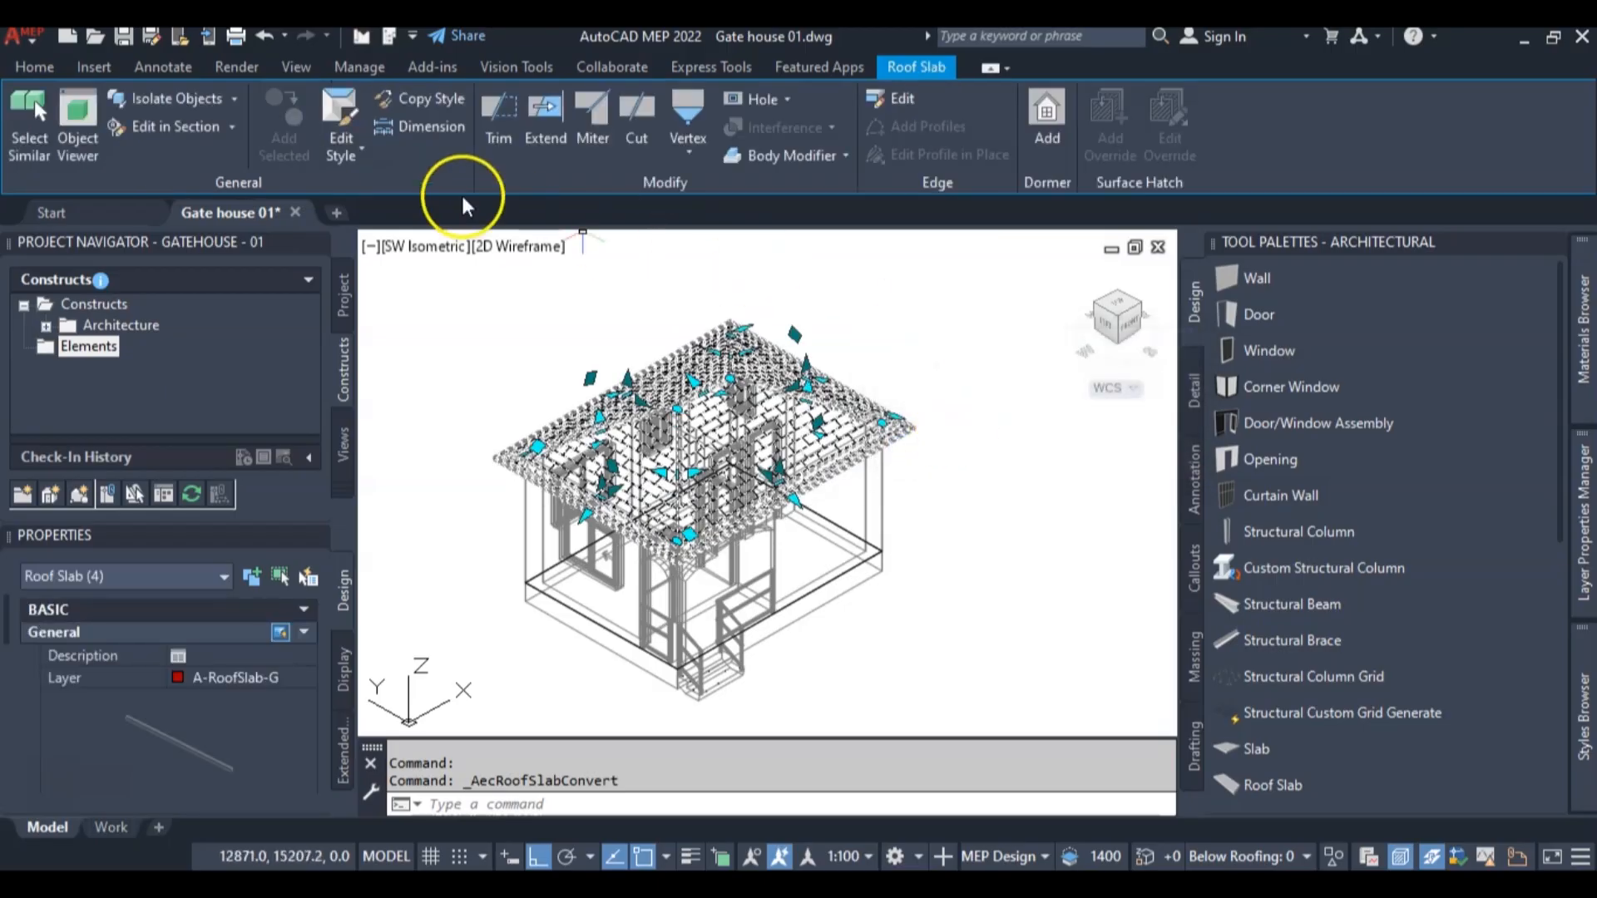
Display the model in the Realistic visual style and examine the roof slabs' shingle surface and eave corner
{"action": "left_click", "coordinate": [522, 247]}
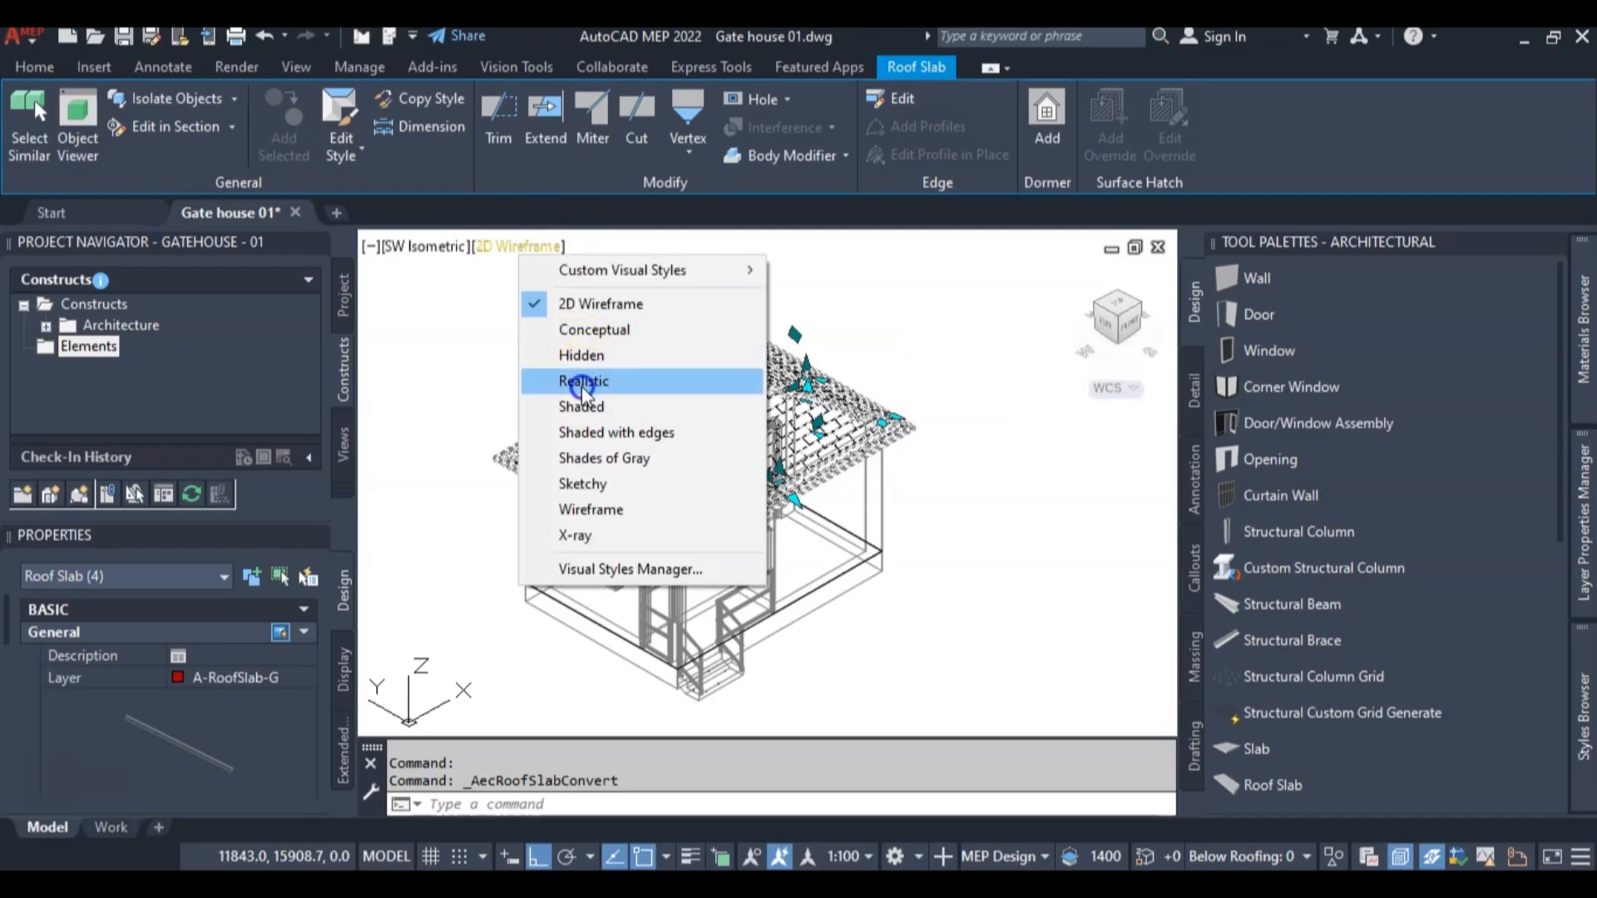
{"action": "left_click", "coordinate": [765, 391]}
{"action": "scroll", "coordinate": [582, 466], "scroll_direction": "up", "scroll_amount": 6}
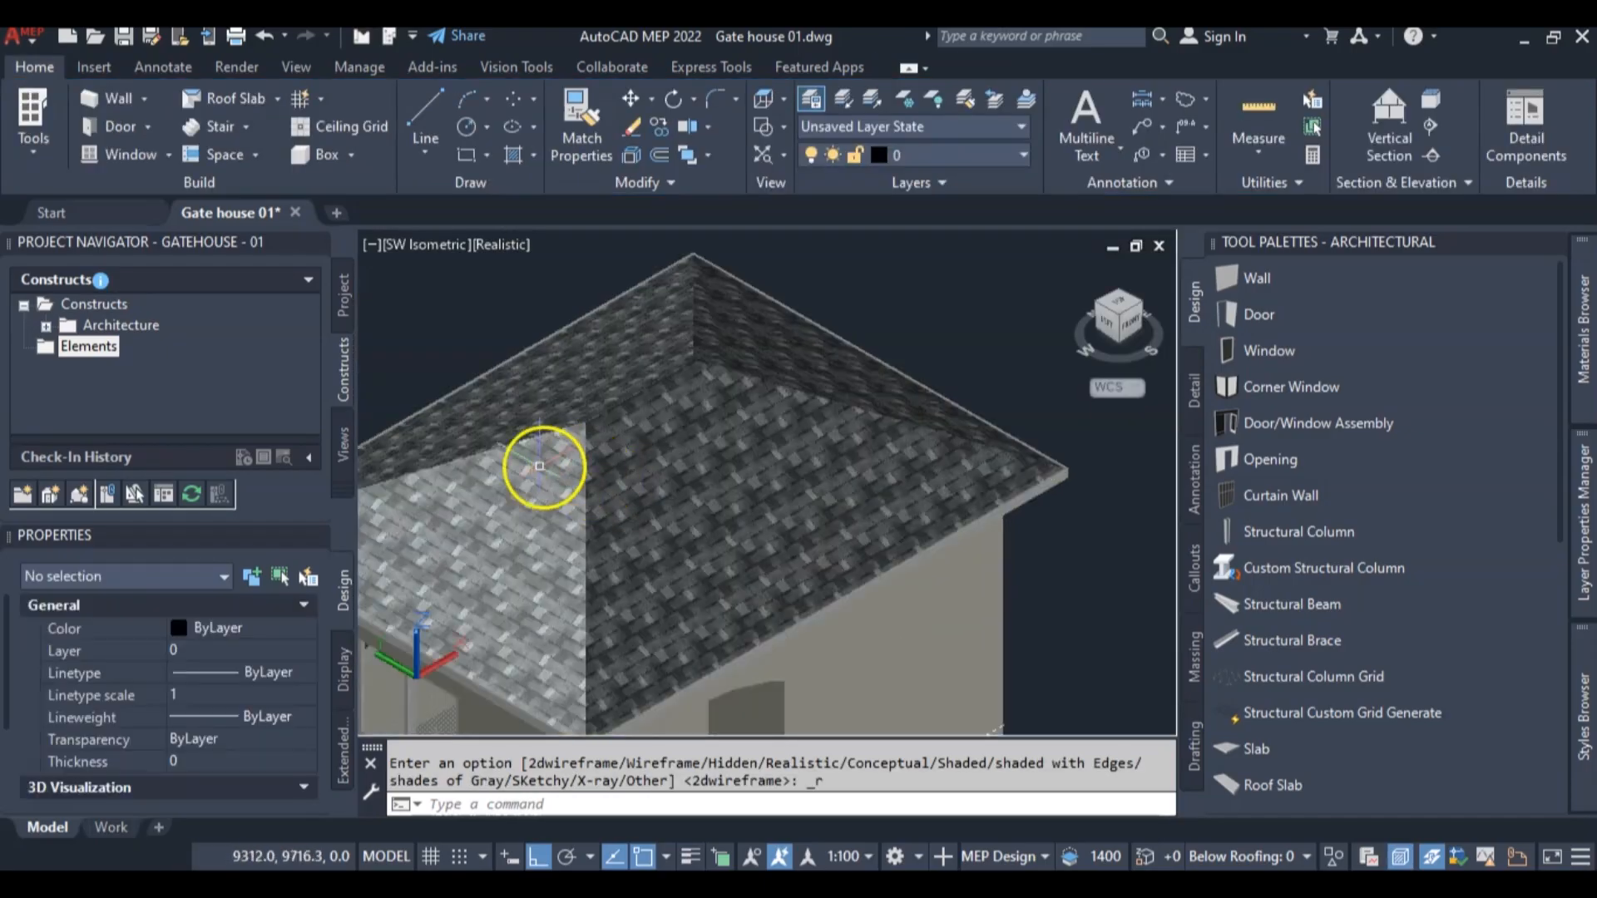
{"action": "scroll", "coordinate": [649, 458], "scroll_direction": "down", "scroll_amount": 5}
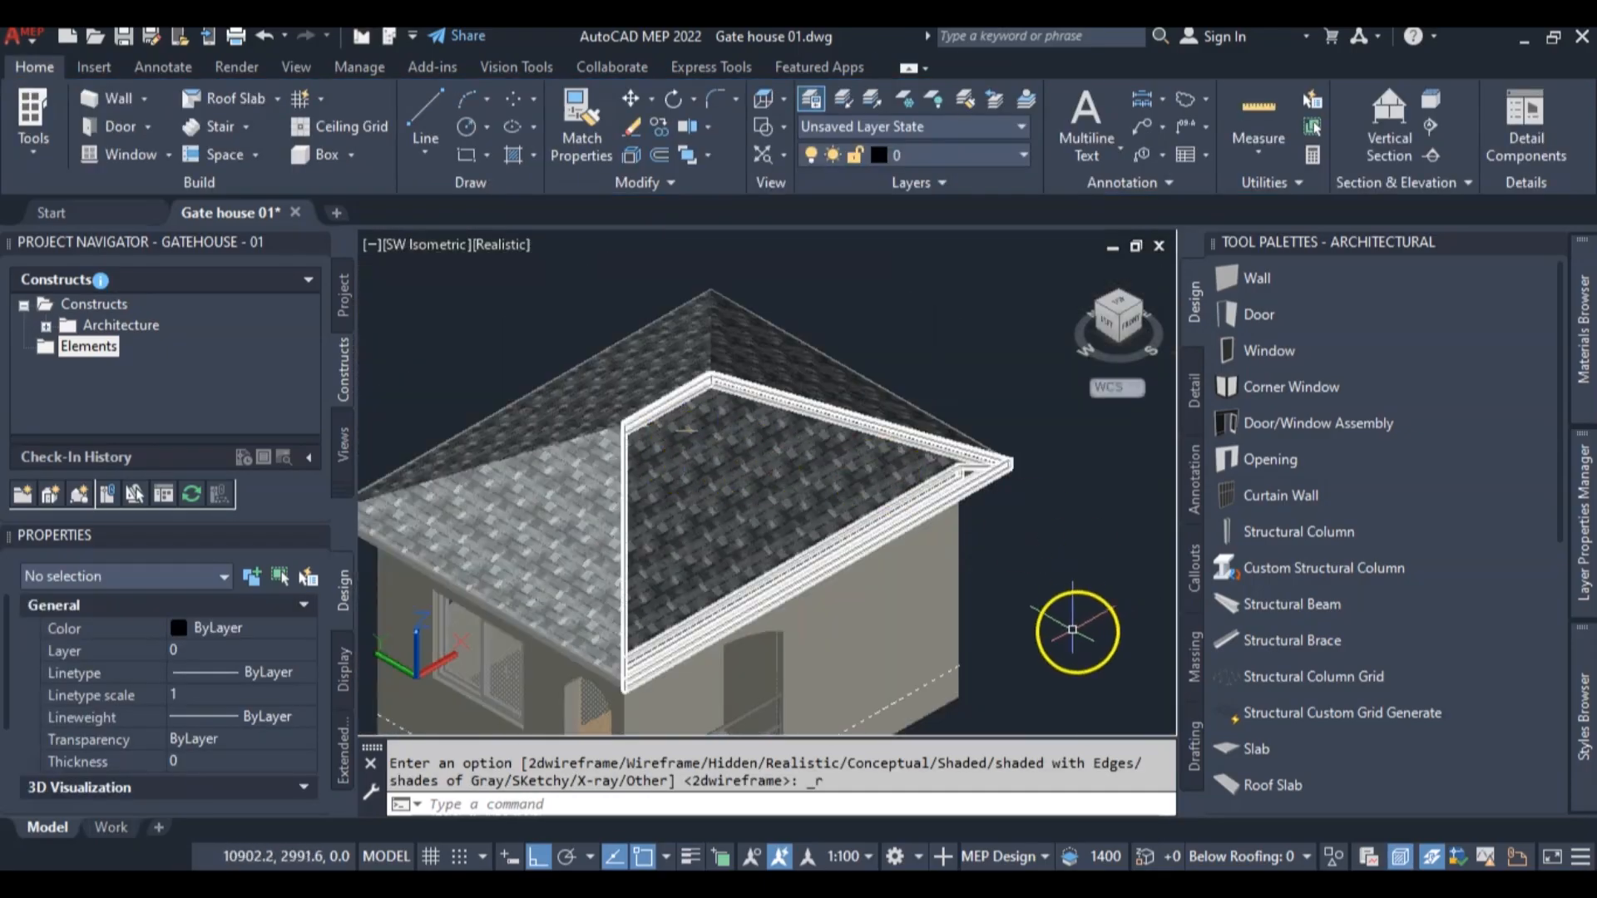
{"action": "scroll", "coordinate": [1069, 524], "scroll_direction": "up", "scroll_amount": 3}
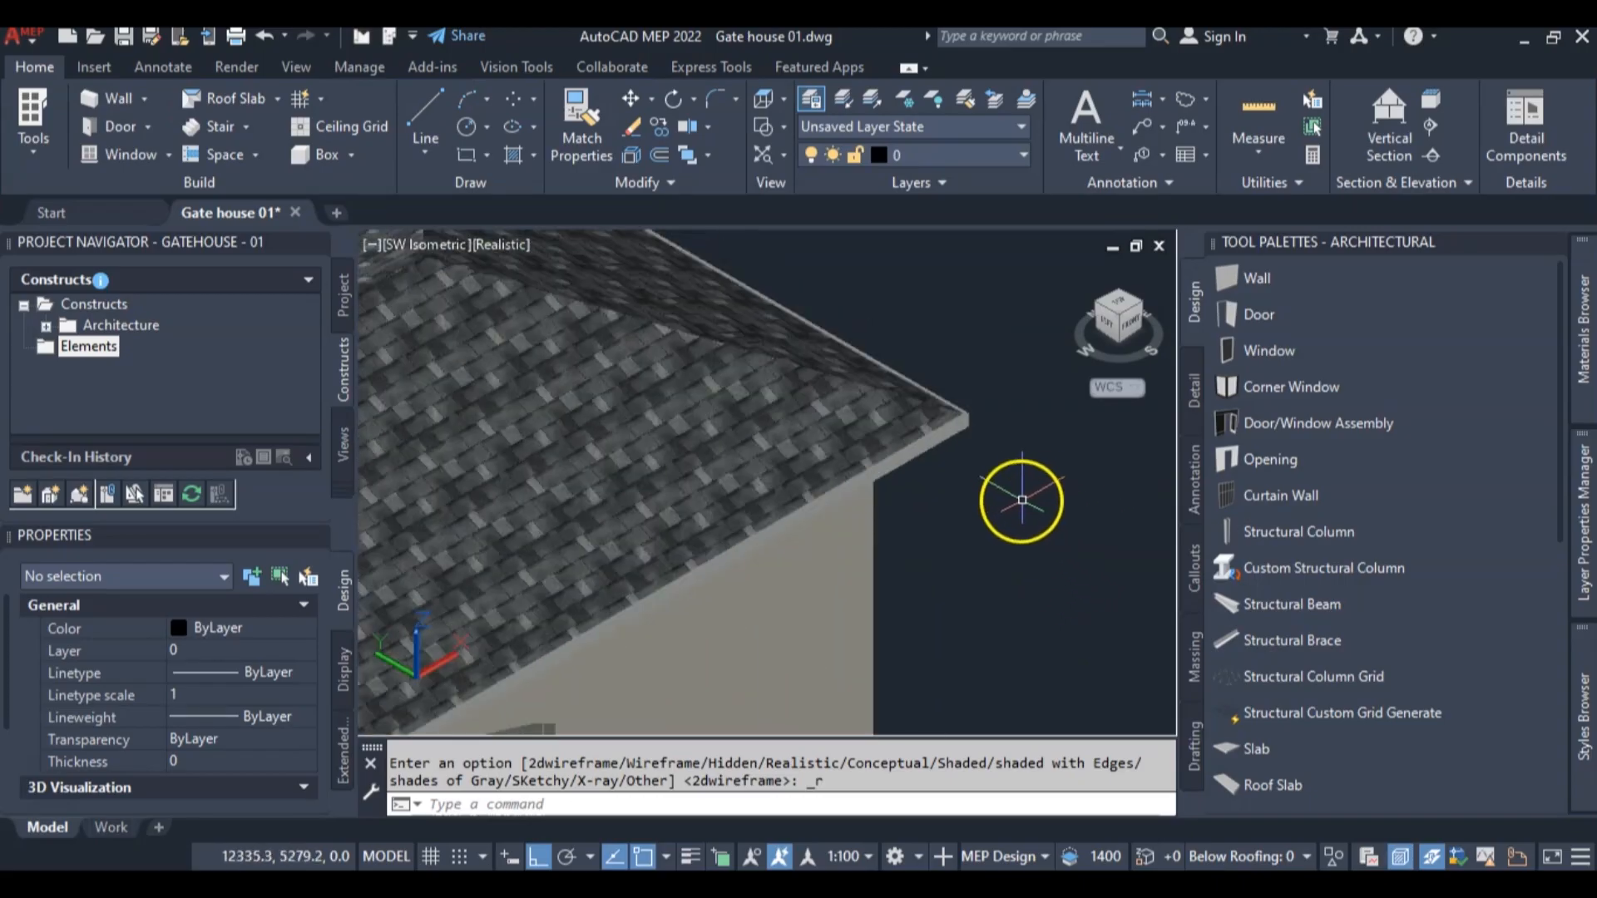
Switch to the front view and examine the fascia and the eave where the roof meets the wall
{"action": "left_click", "coordinate": [1136, 329]}
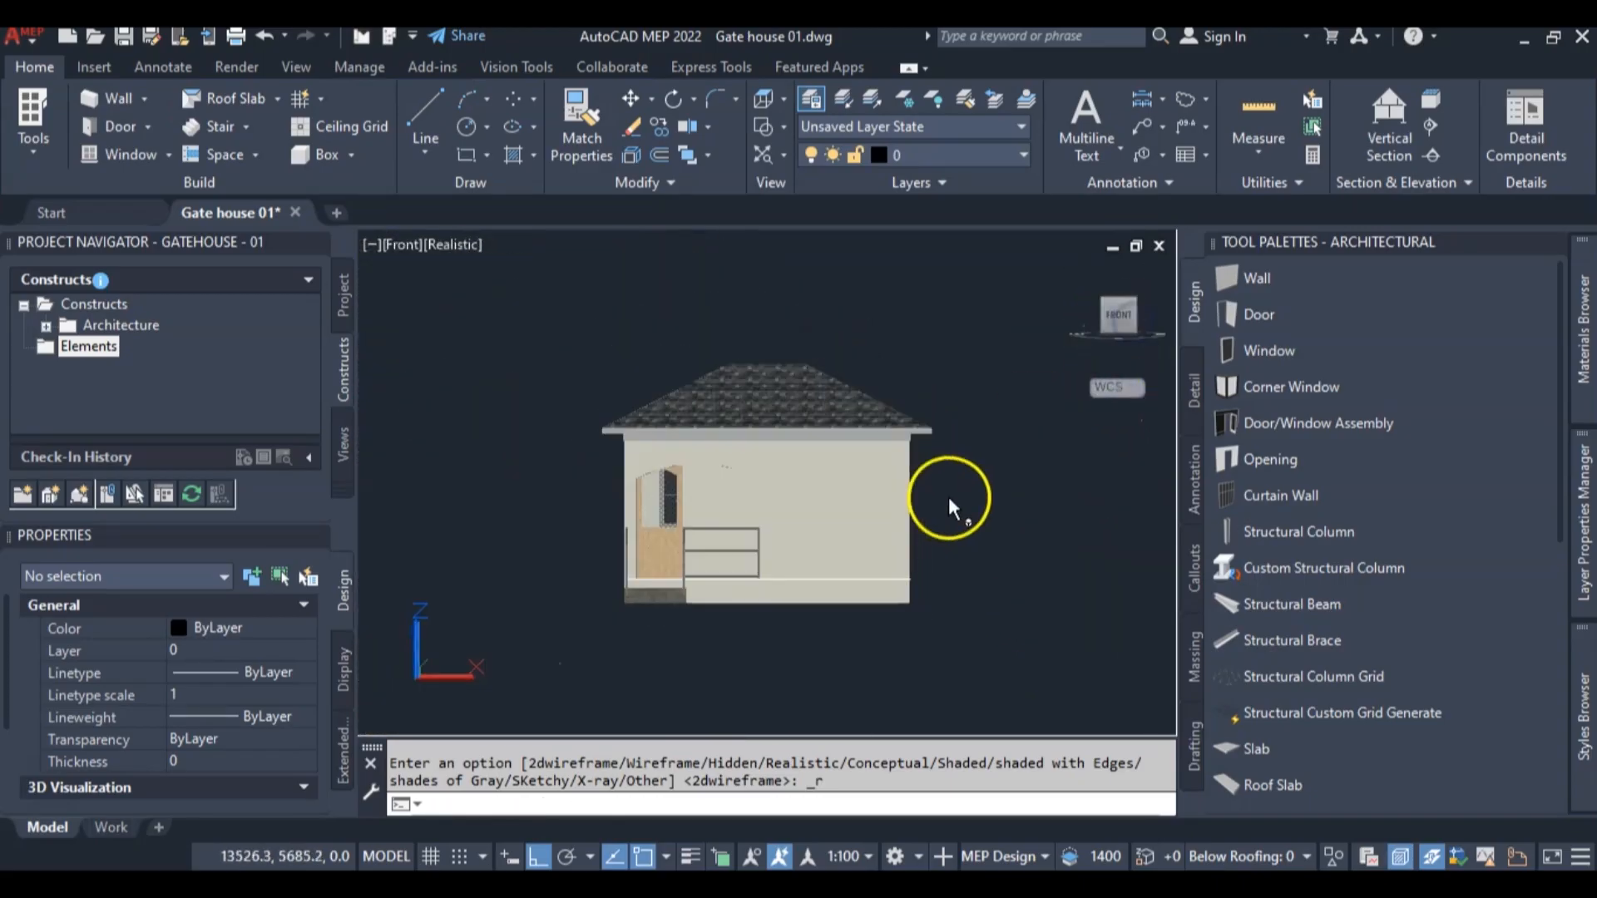
{"action": "scroll", "coordinate": [713, 417], "scroll_direction": "up", "scroll_amount": 2}
{"action": "scroll", "coordinate": [641, 446], "scroll_direction": "up", "scroll_amount": 2}
{"action": "scroll", "coordinate": [429, 456], "scroll_direction": "up", "scroll_amount": 2}
{"action": "scroll", "coordinate": [429, 456], "scroll_direction": "down", "scroll_amount": 2}
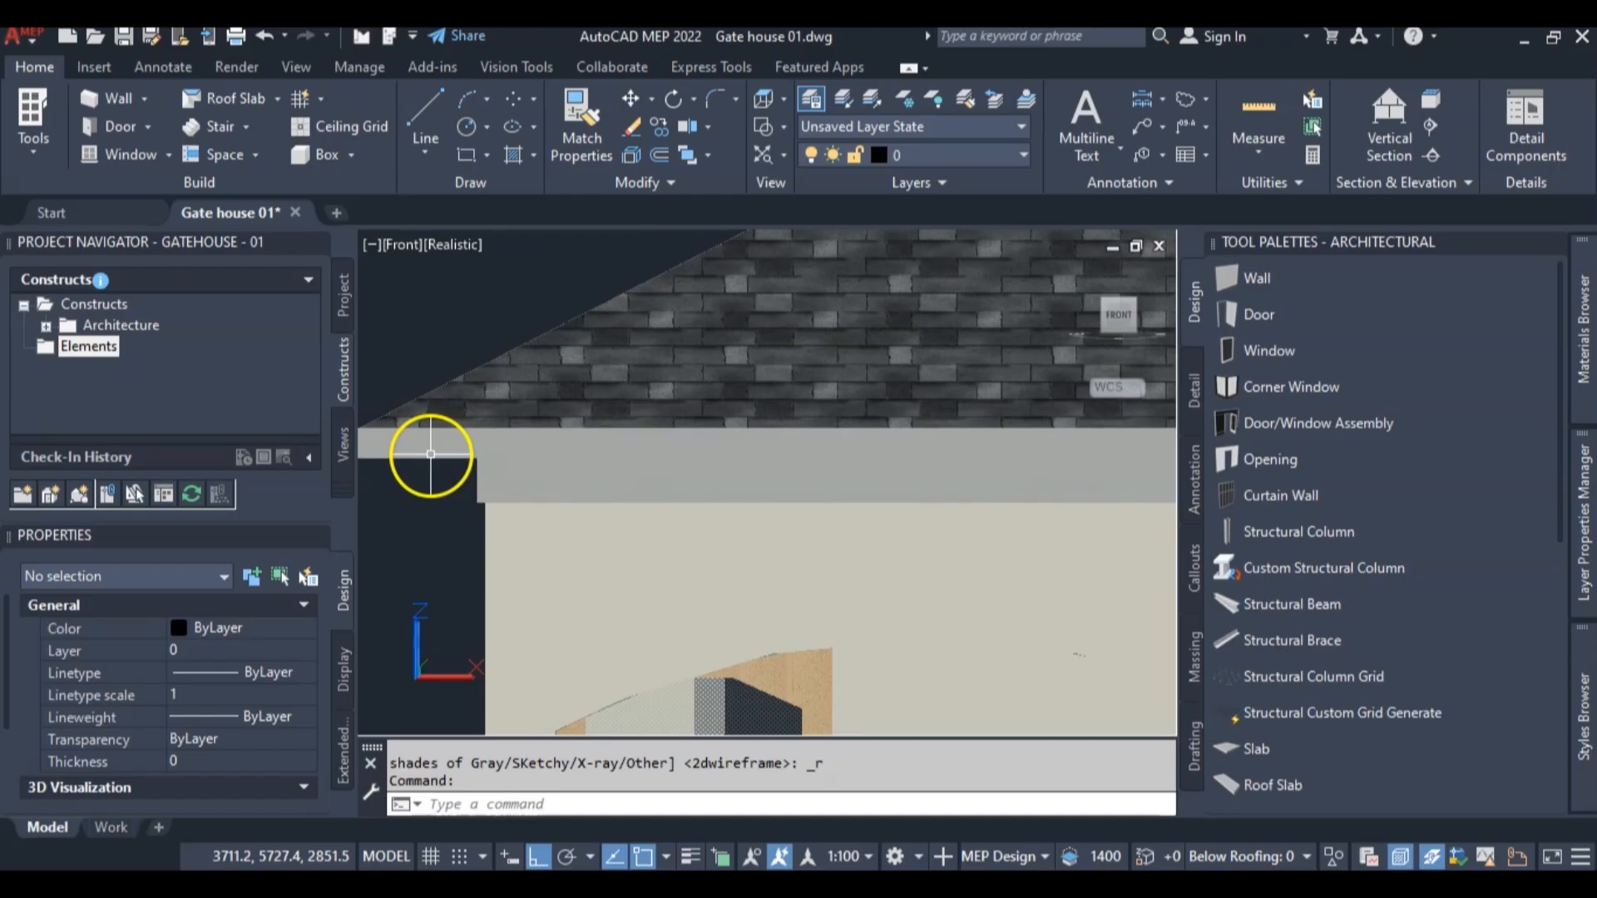
{"action": "scroll", "coordinate": [652, 428], "scroll_direction": "down", "scroll_amount": 3}
{"action": "scroll", "coordinate": [1026, 360], "scroll_direction": "down", "scroll_amount": 2}
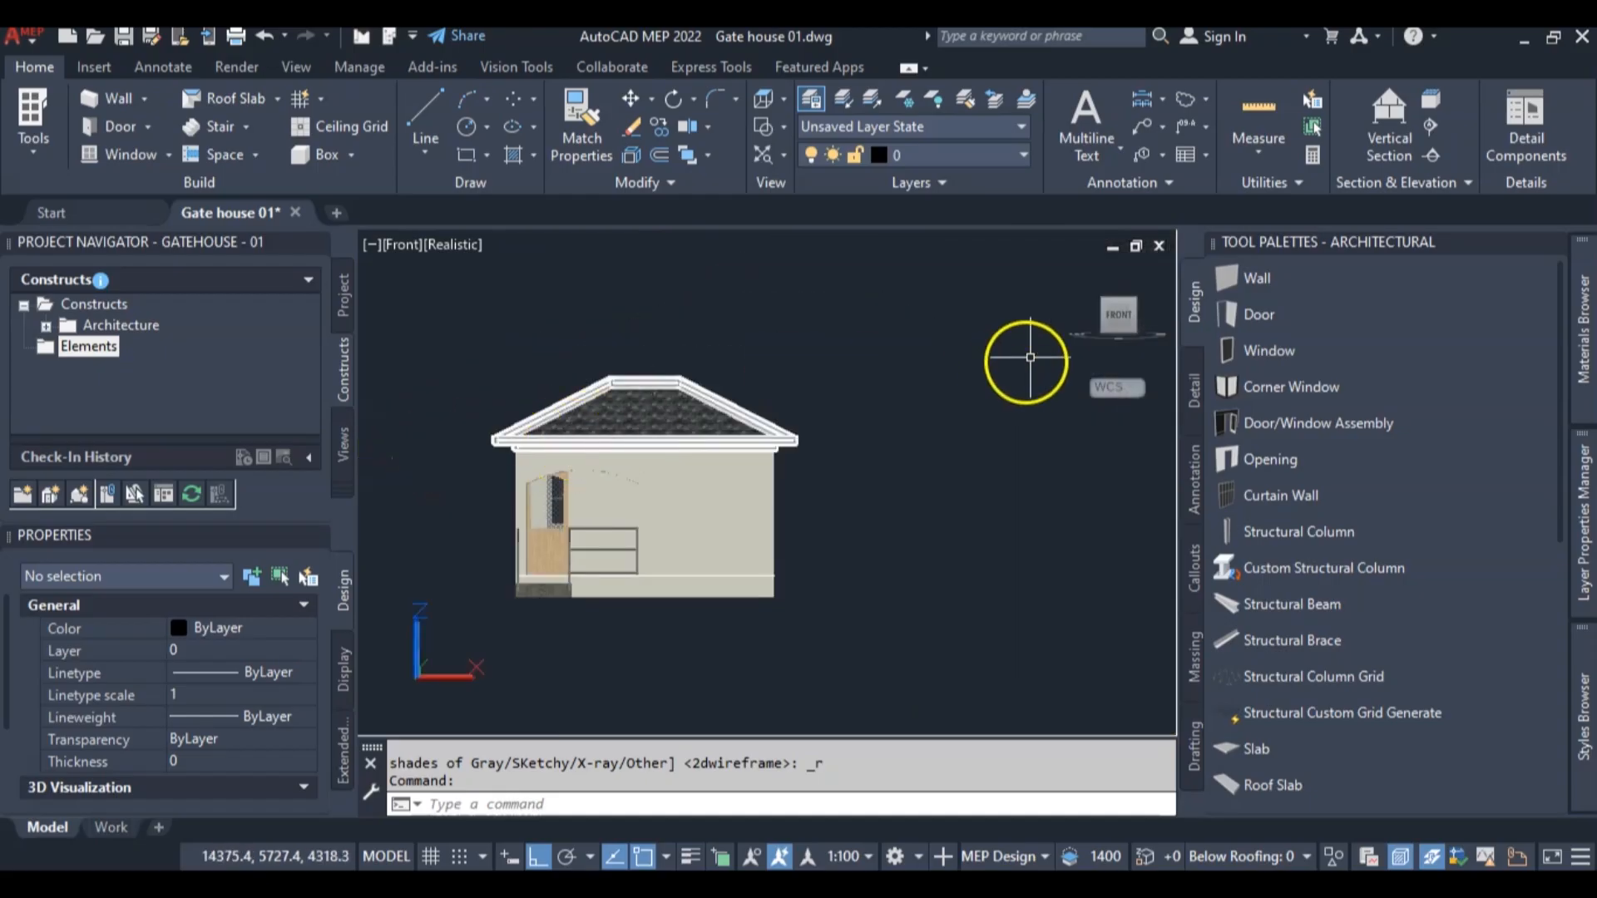
Return to the southwest isometric view and examine the roof slabs and their eaves
{"action": "left_click", "coordinate": [1109, 307]}
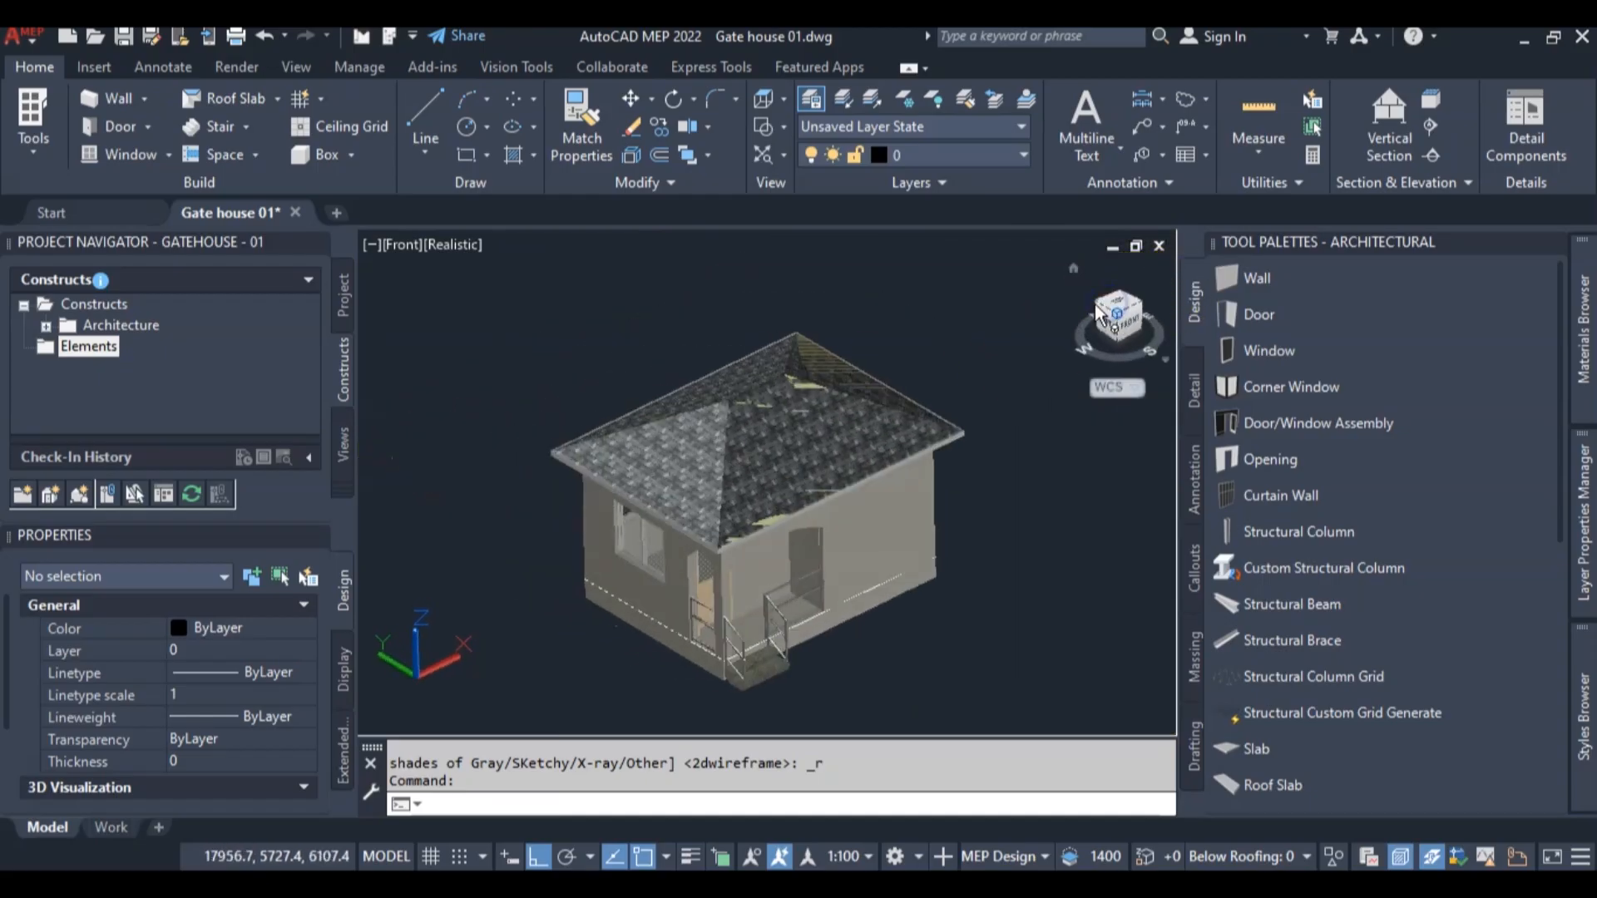
{"action": "scroll", "coordinate": [802, 475], "scroll_direction": "up", "scroll_amount": 4}
{"action": "scroll", "coordinate": [974, 489], "scroll_direction": "down", "scroll_amount": 2}
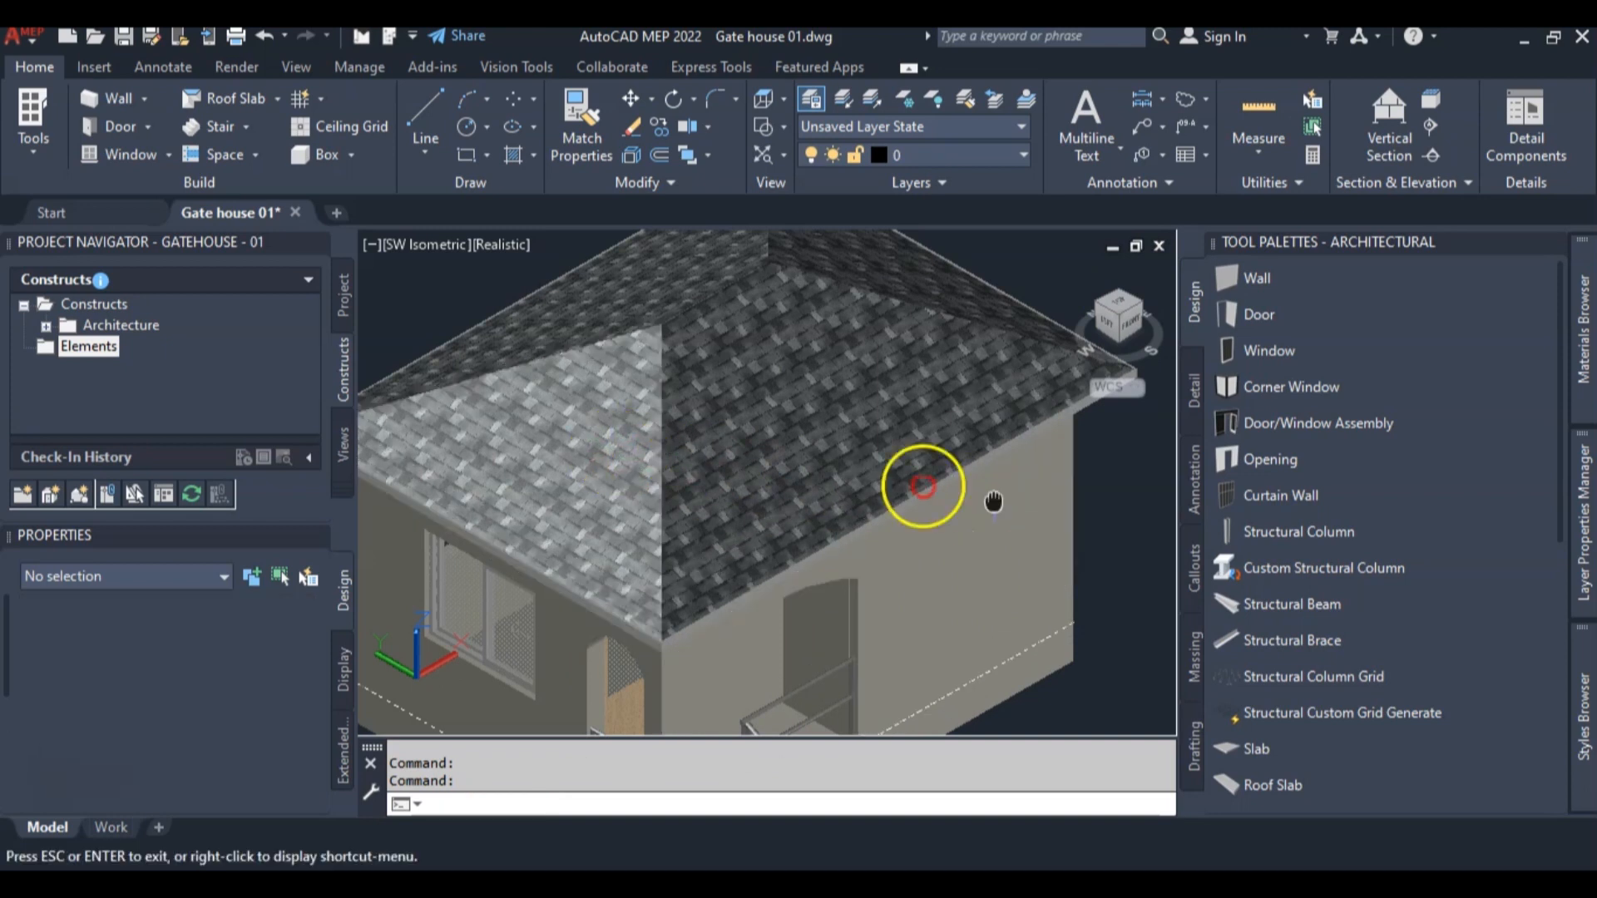
{"action": "scroll", "coordinate": [752, 474], "scroll_direction": "down", "scroll_amount": 2}
{"action": "scroll", "coordinate": [752, 474], "scroll_direction": "down", "scroll_amount": 2}
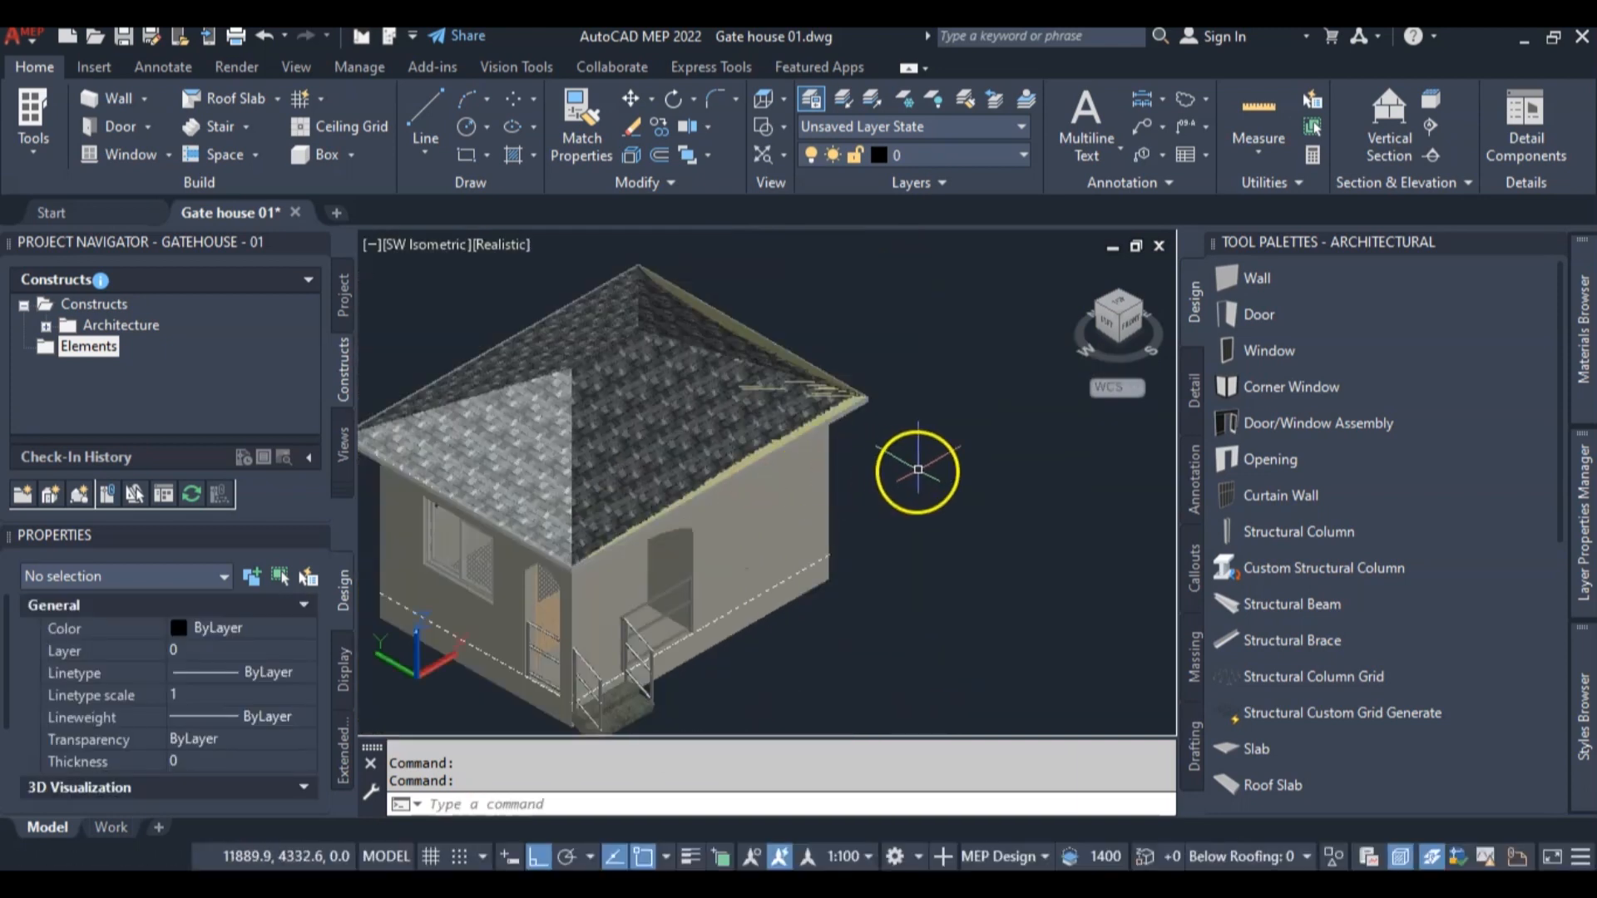
Switch to the top view and display the model in the 2D Wireframe visual style
{"action": "left_click", "coordinate": [1121, 309]}
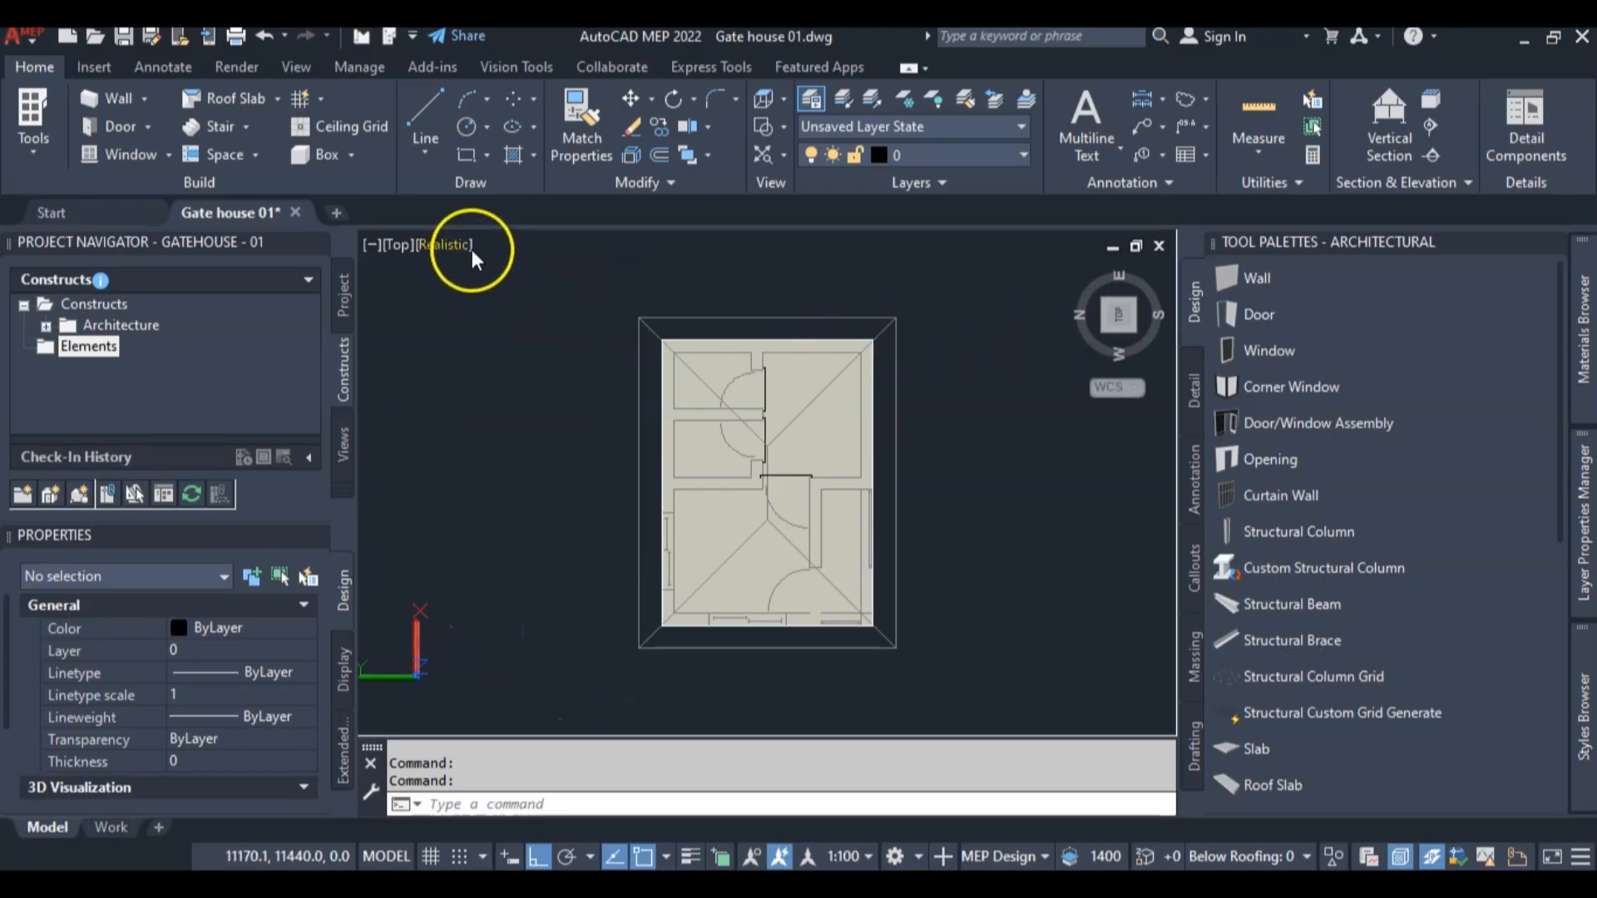
{"action": "left_click", "coordinate": [445, 243]}
{"action": "left_click", "coordinate": [505, 305]}
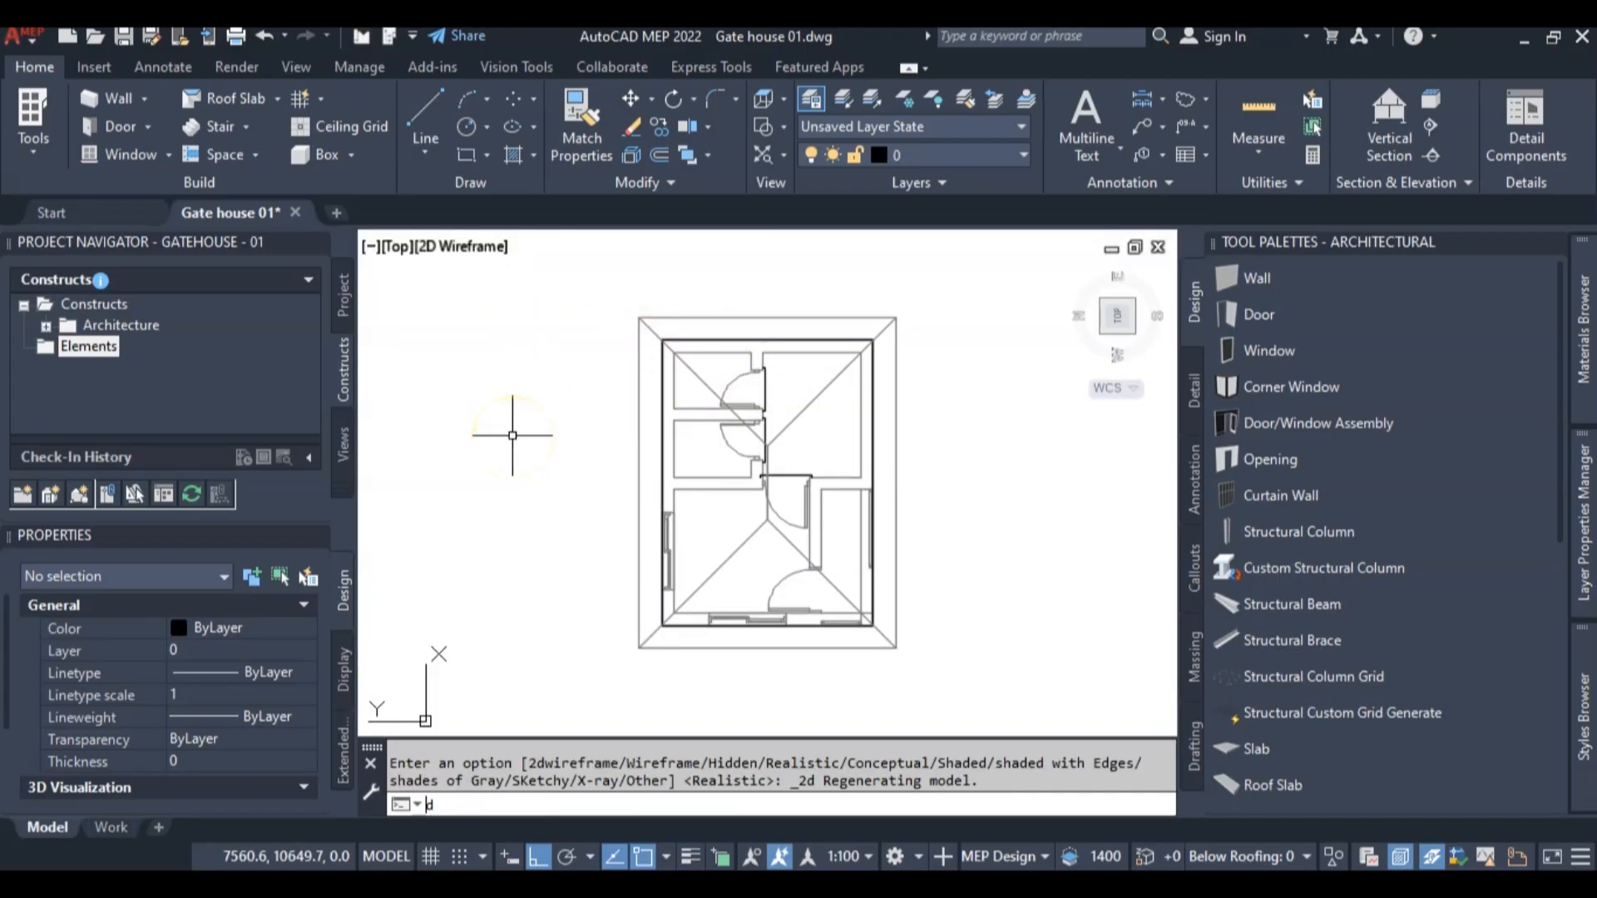
Measure the roof overhang from the outer wall face beside the side-wall window to the roof edge
{"action": "key", "text": "Return"}
{"action": "key", "text": "Escape"}
{"action": "type", "text": "di"}
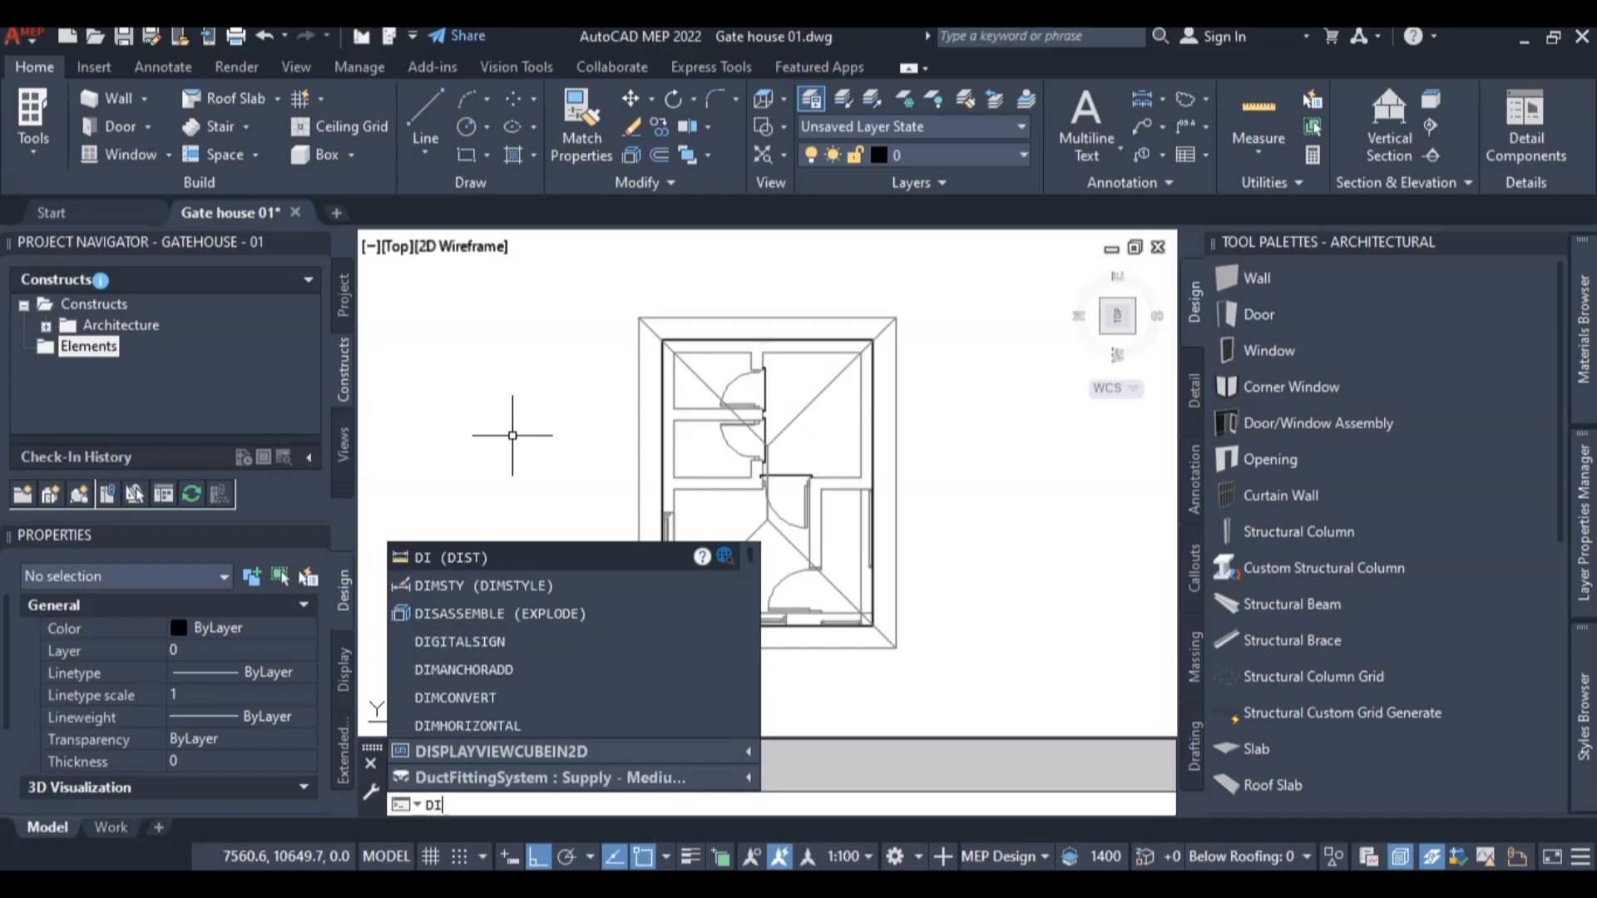
{"action": "key", "text": "Return"}
{"action": "scroll", "coordinate": [644, 549], "scroll_direction": "up", "scroll_amount": 5}
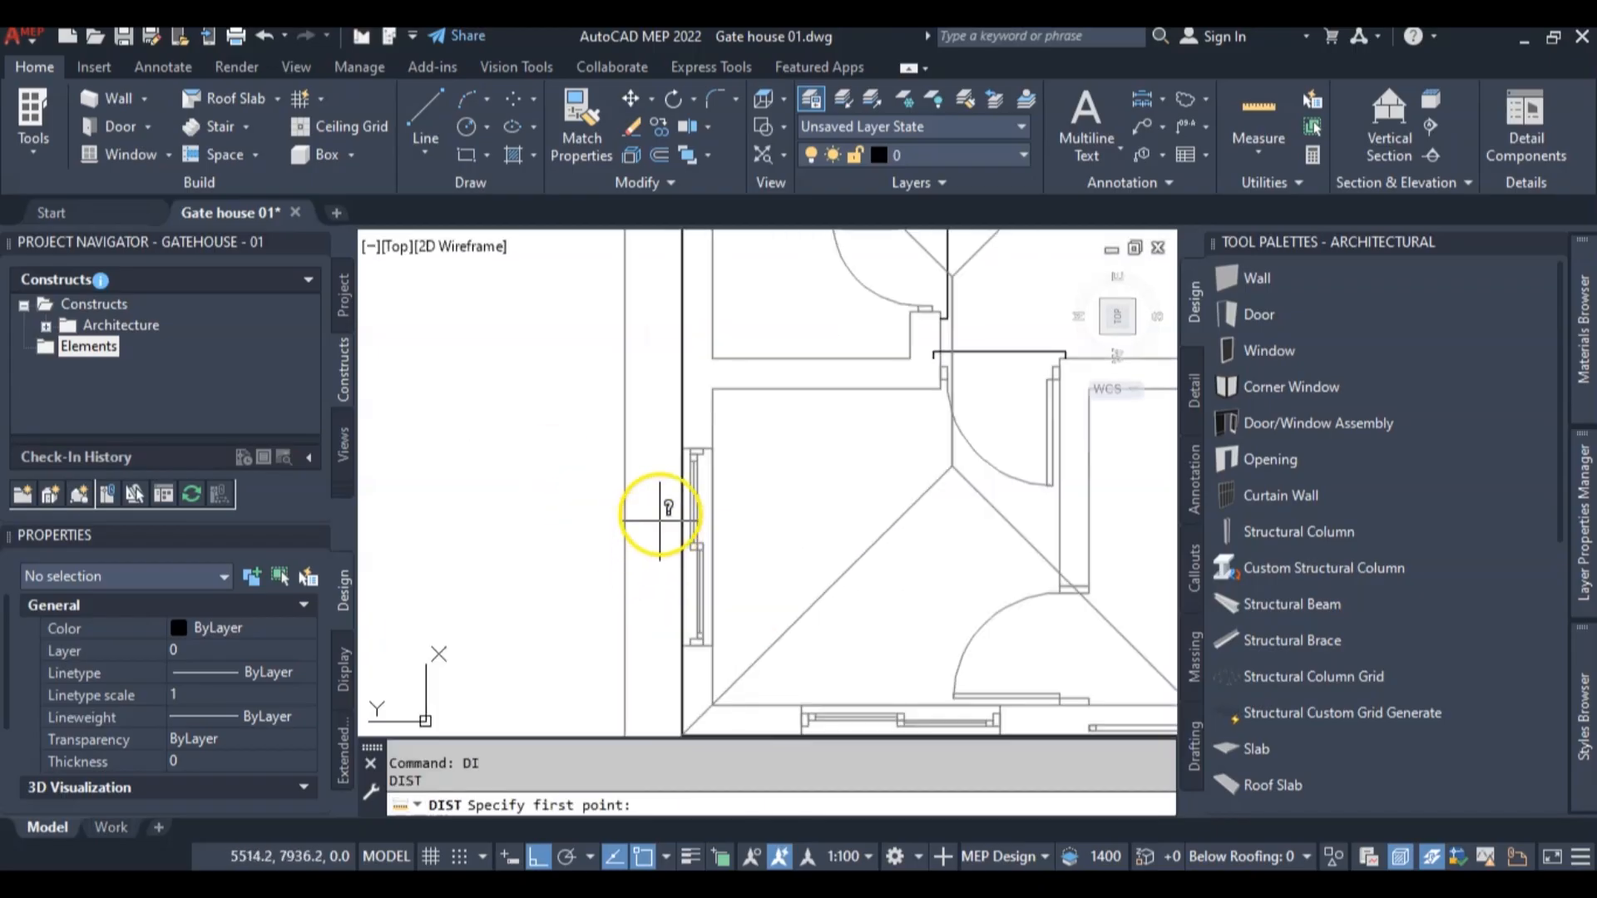
{"action": "left_click", "coordinate": [682, 449]}
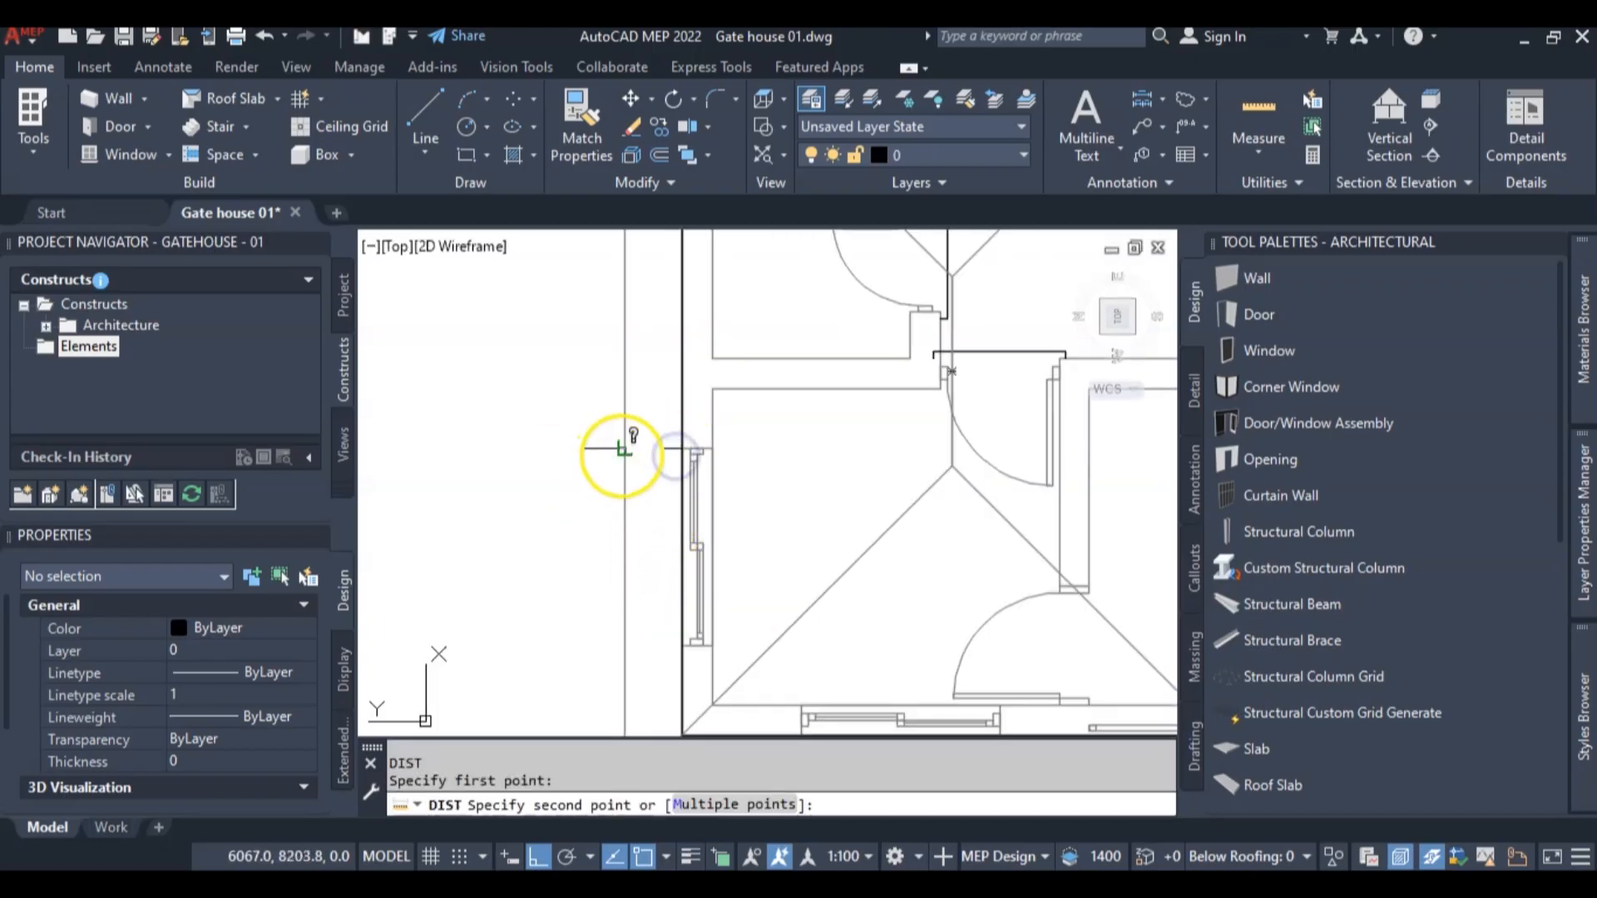
{"action": "left_click", "coordinate": [622, 449]}
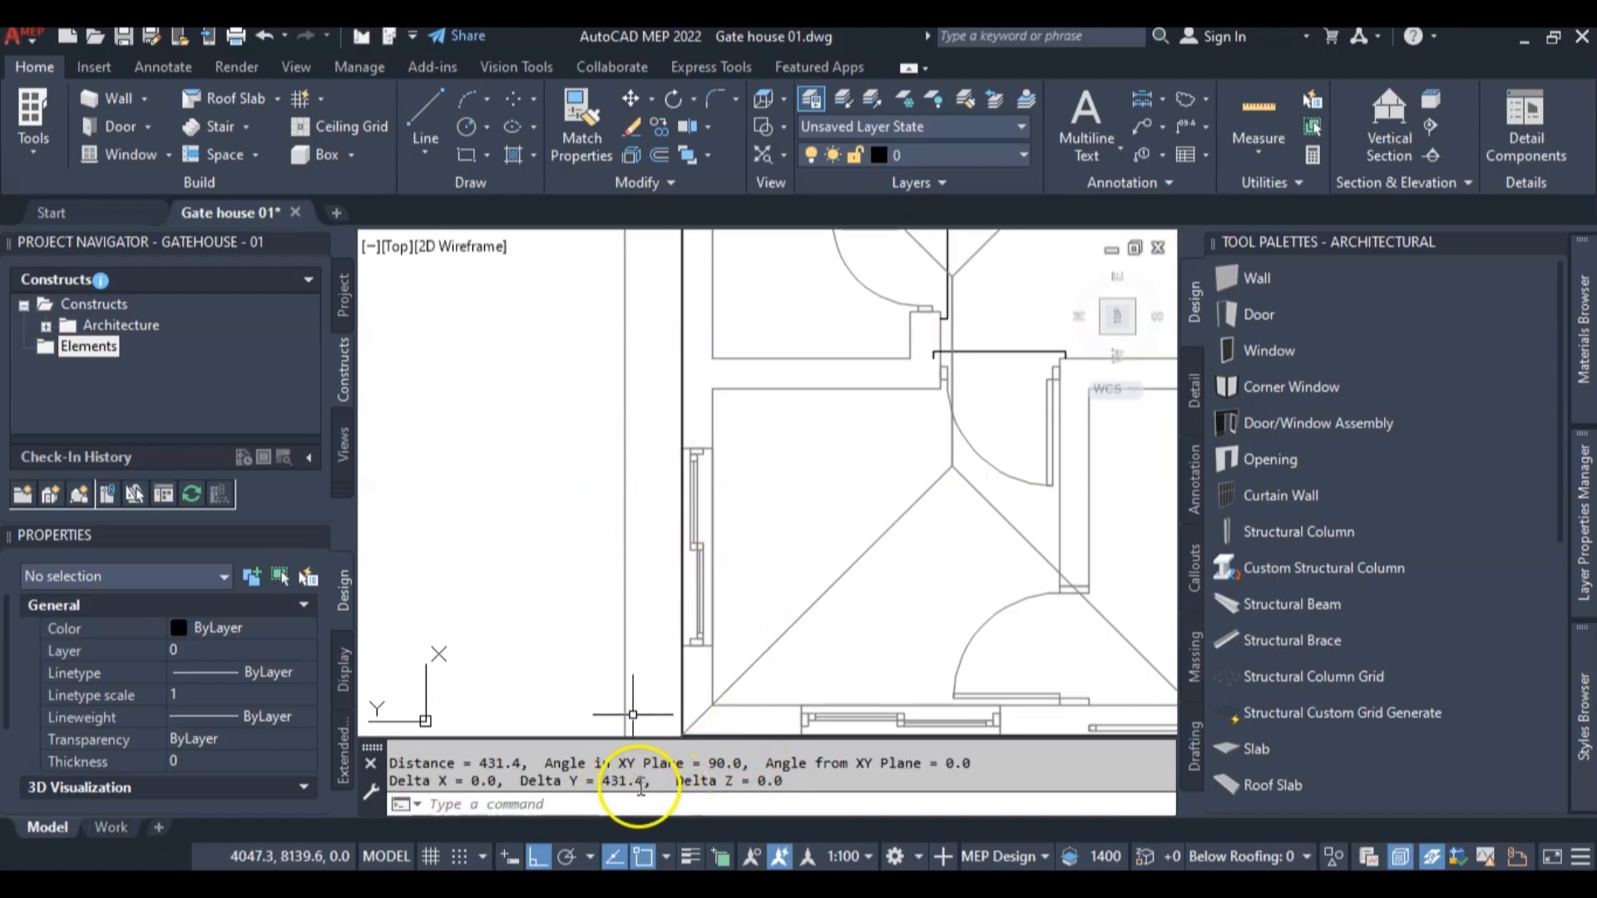
{"action": "scroll", "coordinate": [584, 597], "scroll_direction": "down", "scroll_amount": 8}
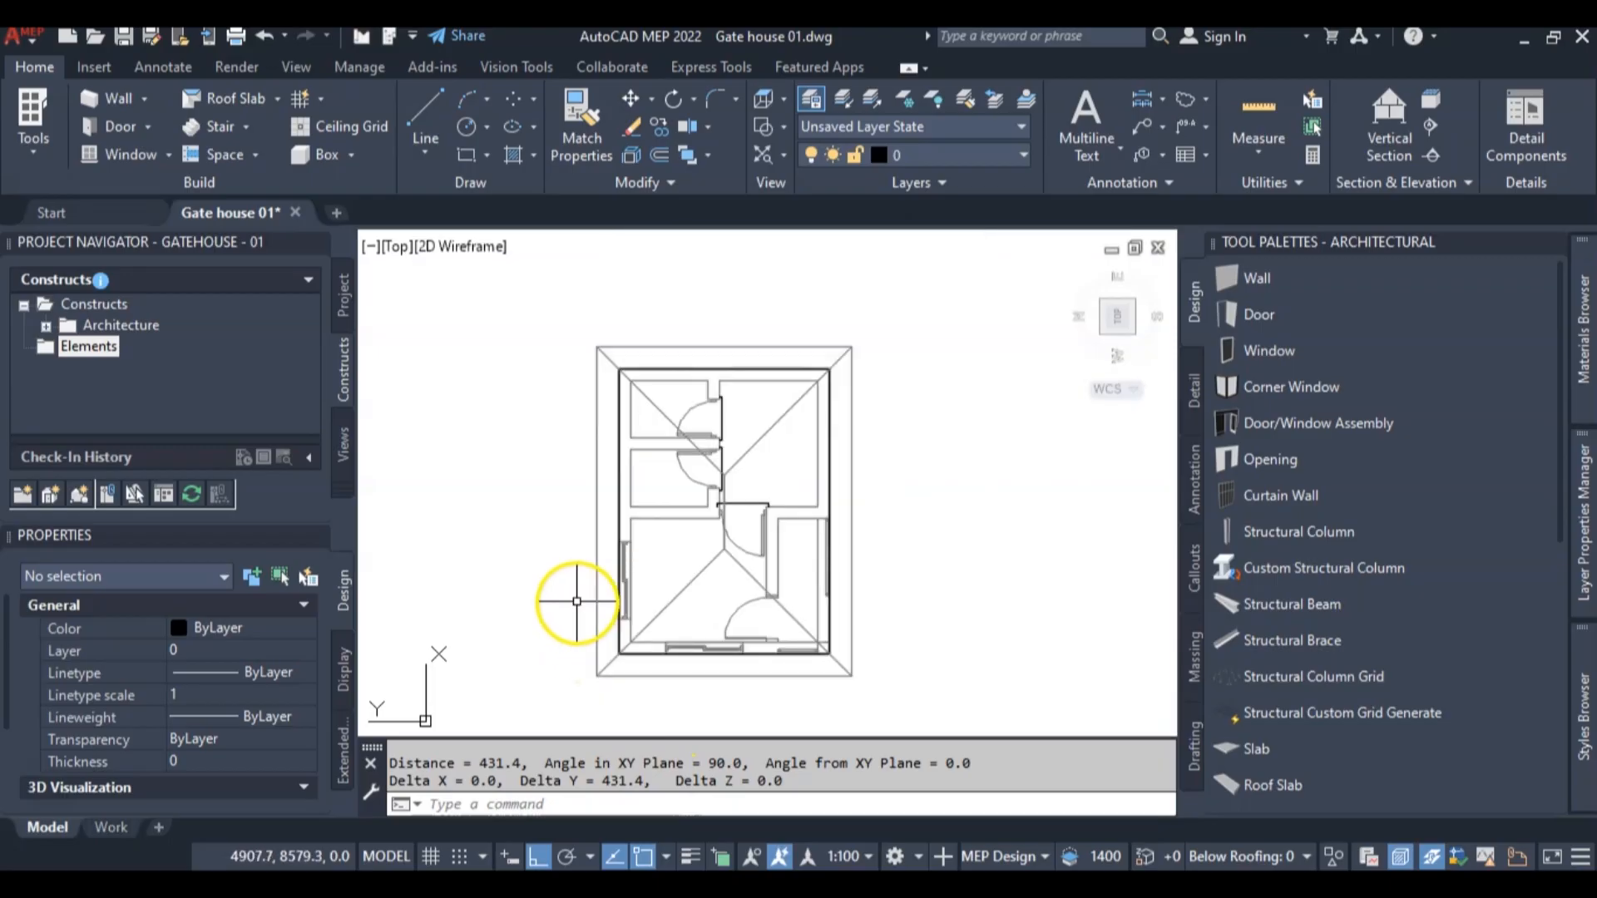
Set the overhang of edge 1 to 600 on the triangular roof slab at the lower end of the plan
{"action": "scroll", "coordinate": [633, 630], "scroll_direction": "up", "scroll_amount": 4}
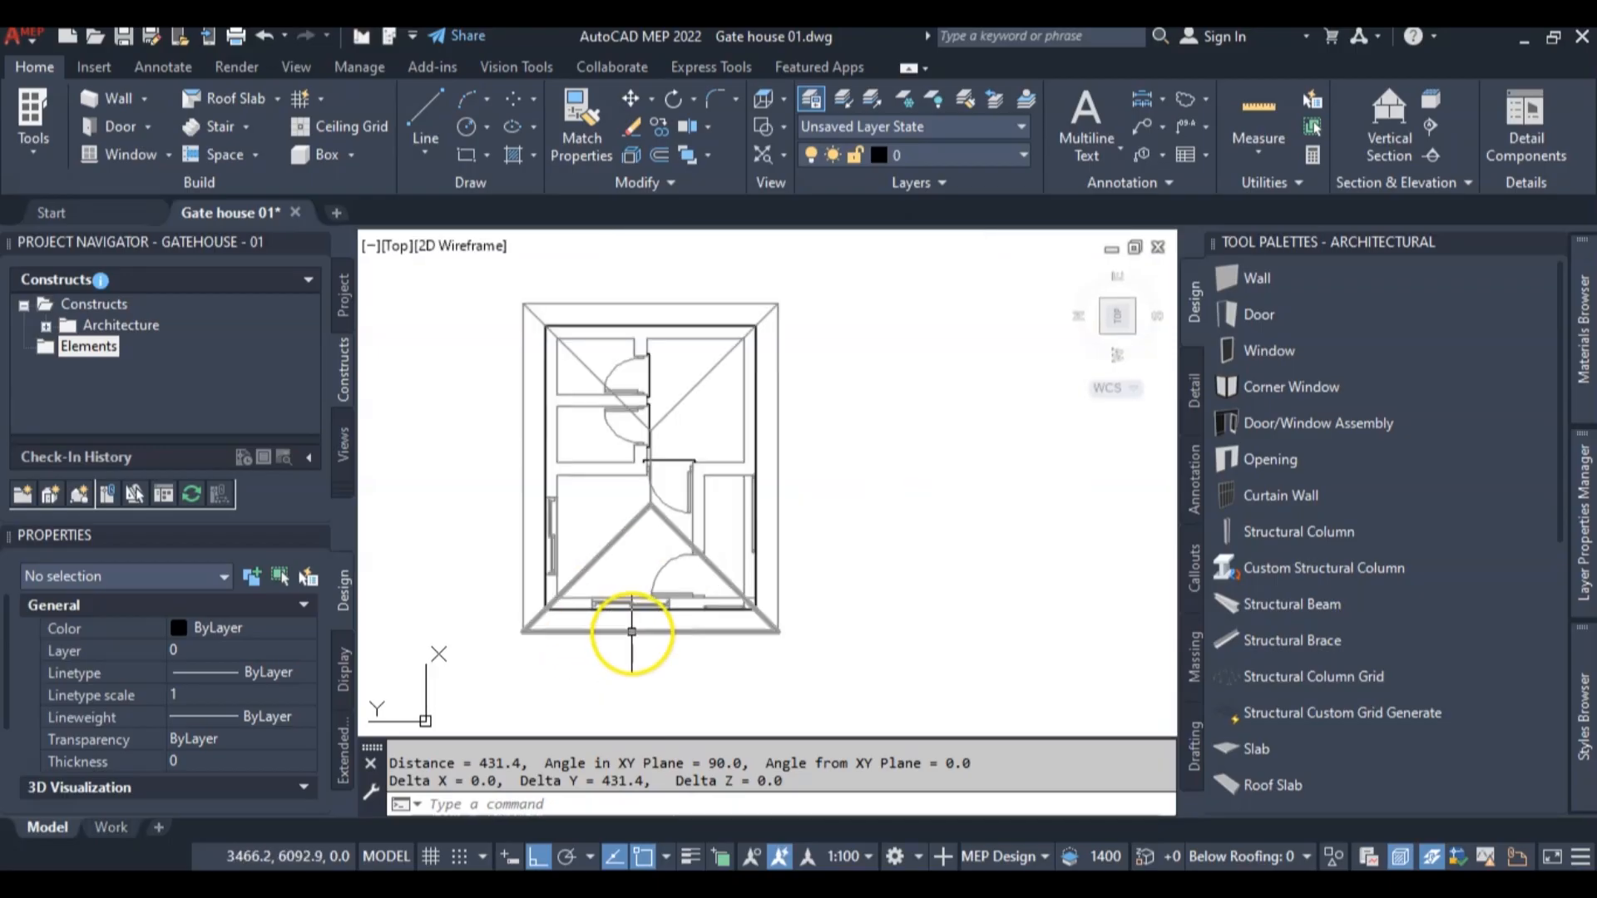
{"action": "left_click", "coordinate": [632, 634]}
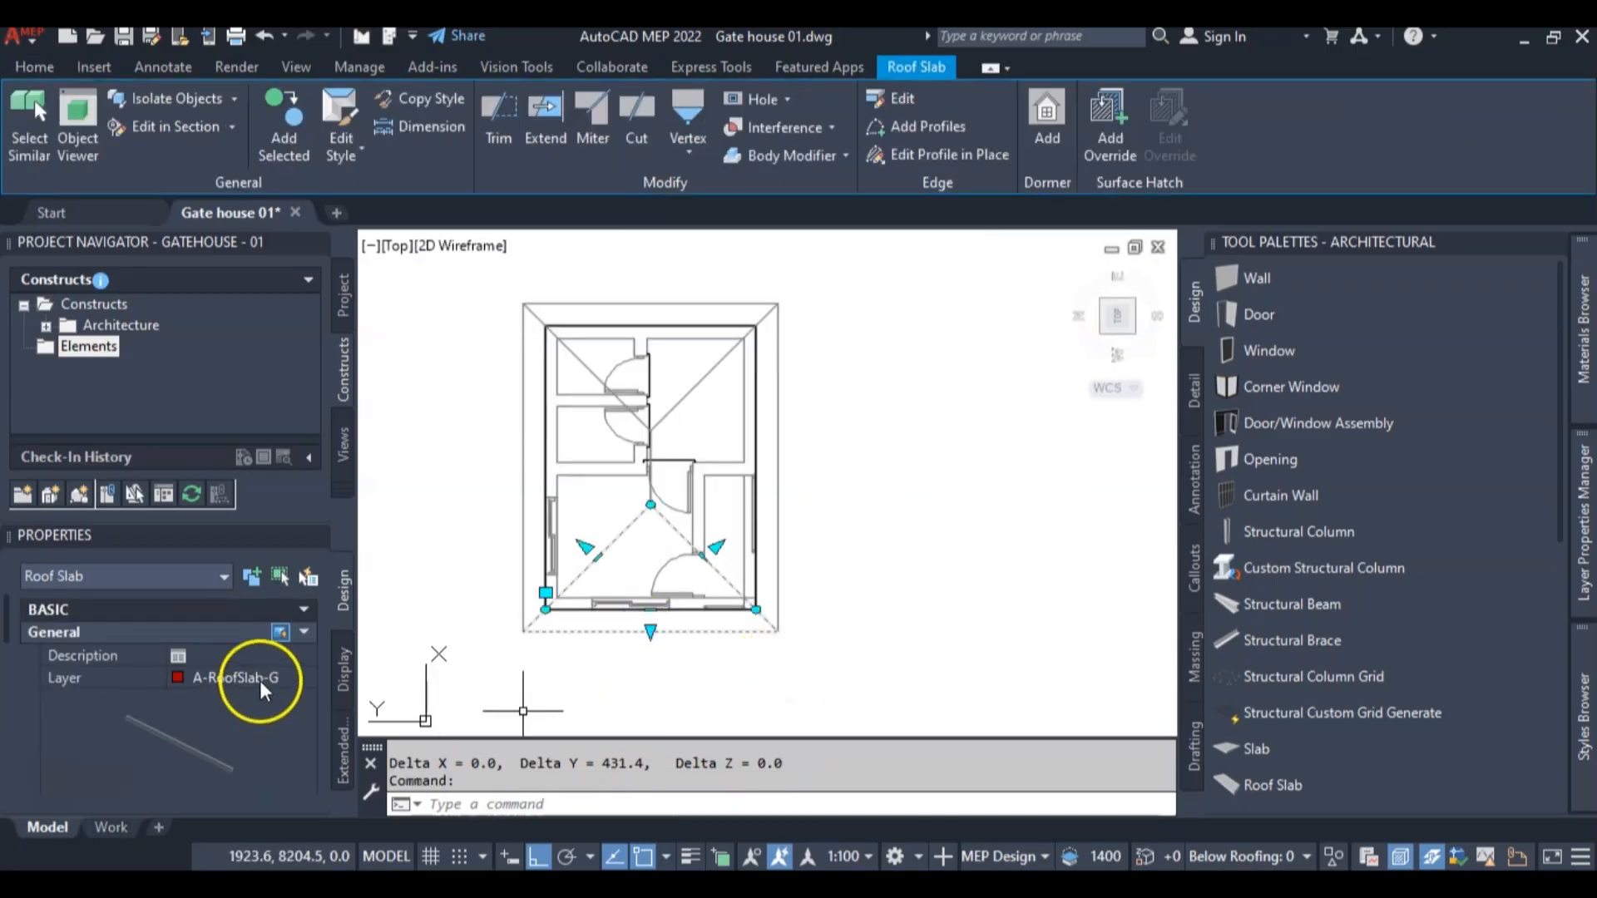
{"action": "scroll", "coordinate": [260, 689], "scroll_direction": "down", "scroll_amount": 3}
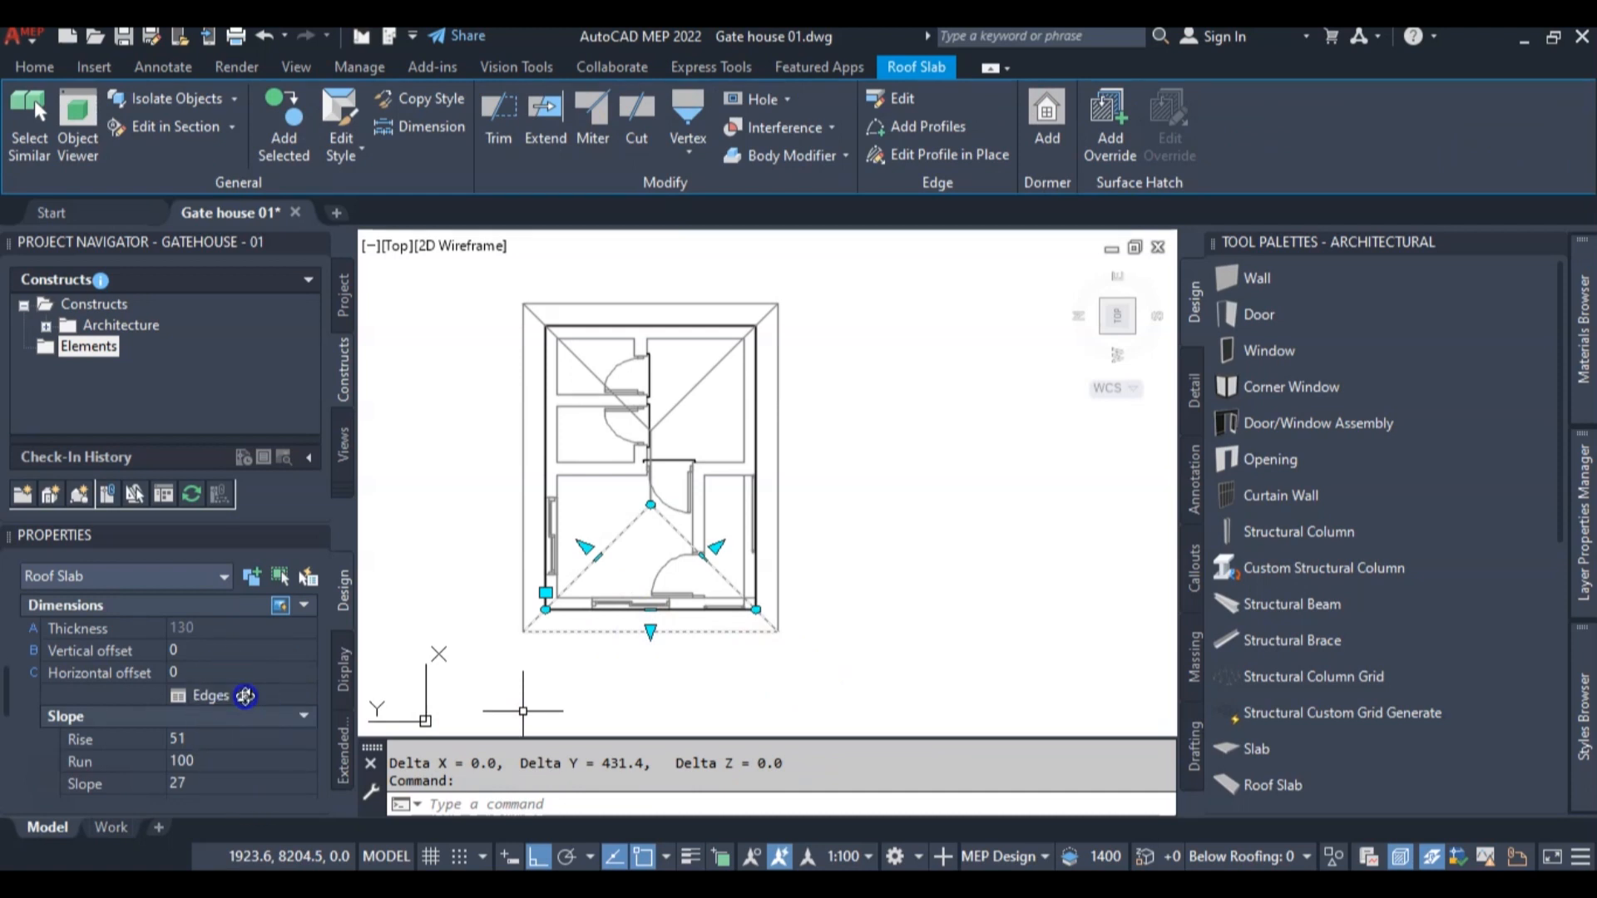
{"action": "left_click", "coordinate": [246, 697]}
{"action": "left_click", "coordinate": [474, 256]}
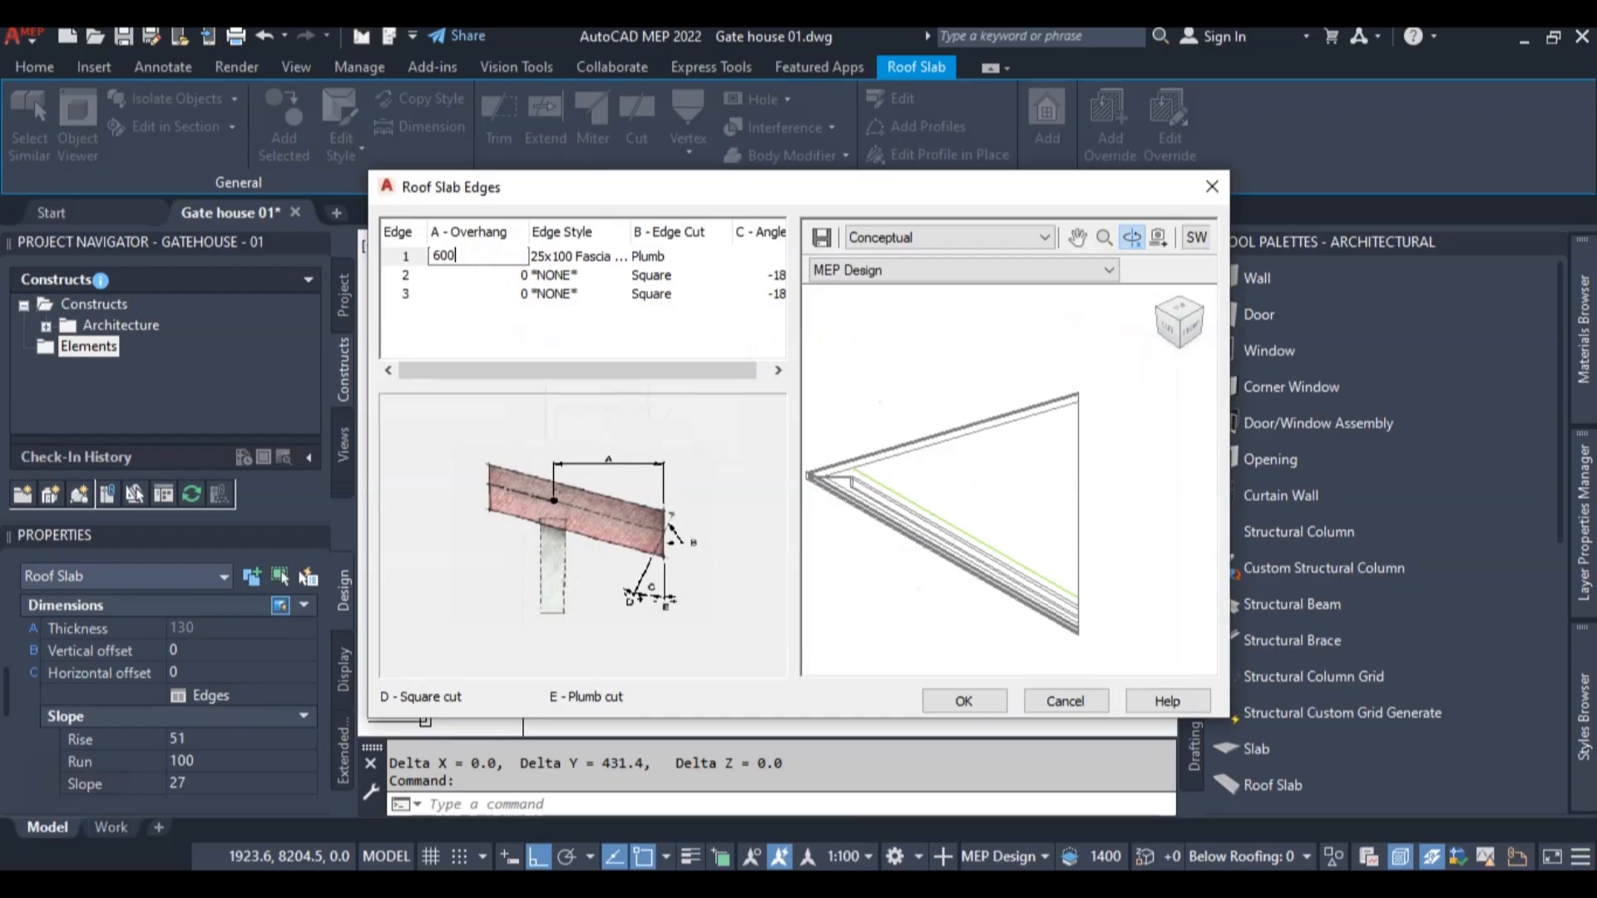
{"action": "type", "text": "600"}
{"action": "left_click", "coordinate": [458, 256]}
{"action": "left_click", "coordinate": [965, 702]}
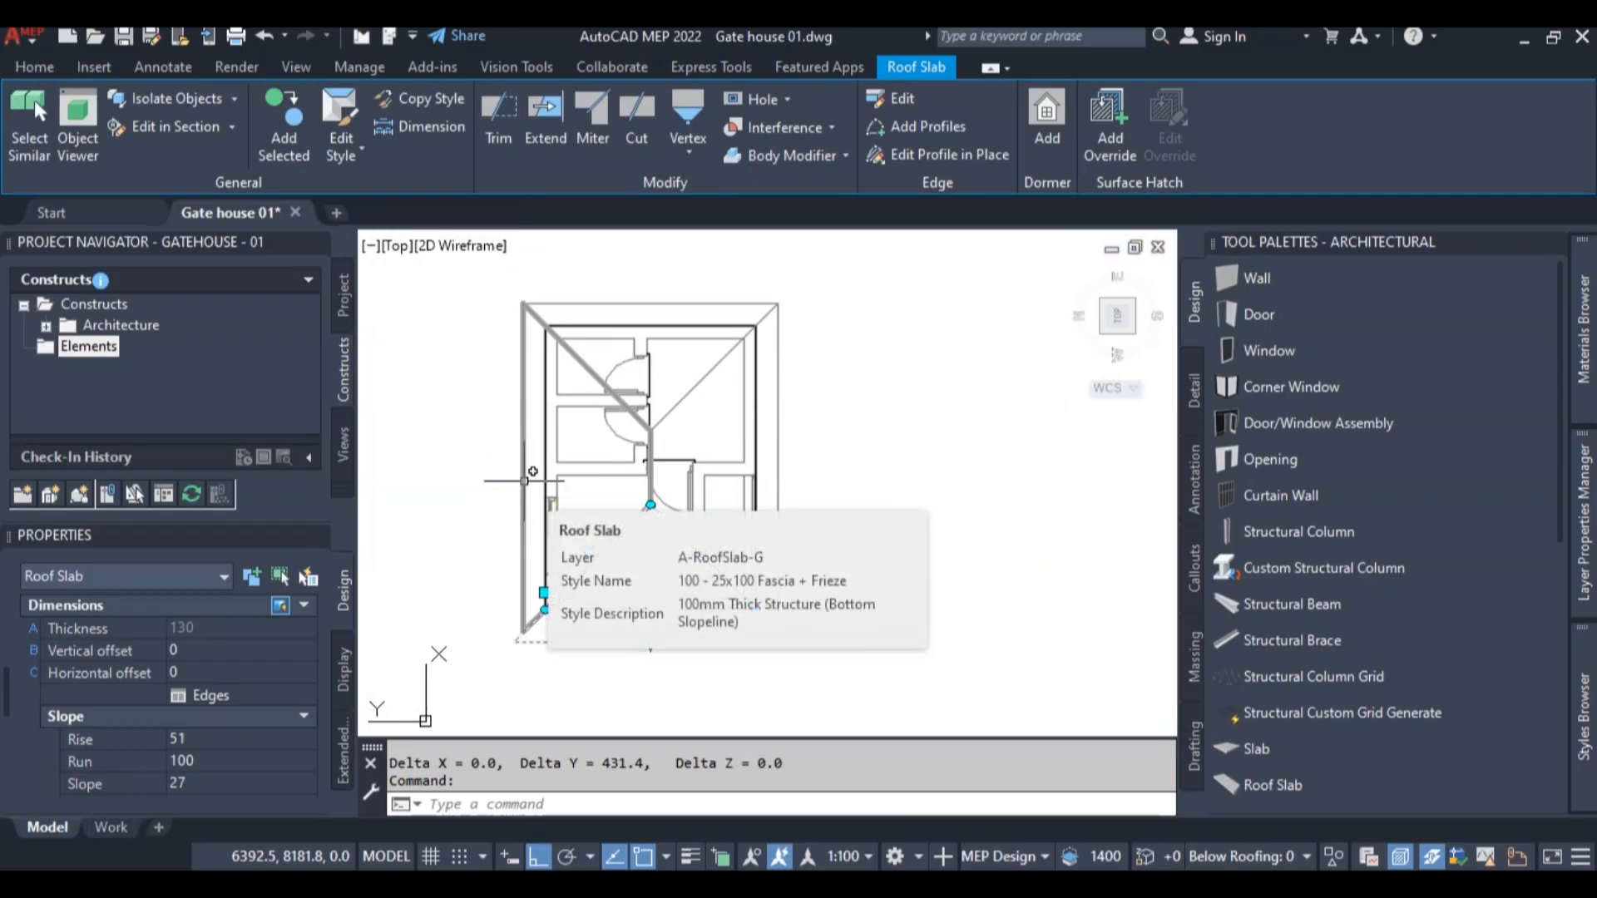
{"action": "key", "text": "Escape"}
Set the edge 1 overhang to 600 on the roof slab along the plan's left side
{"action": "left_click", "coordinate": [524, 478]}
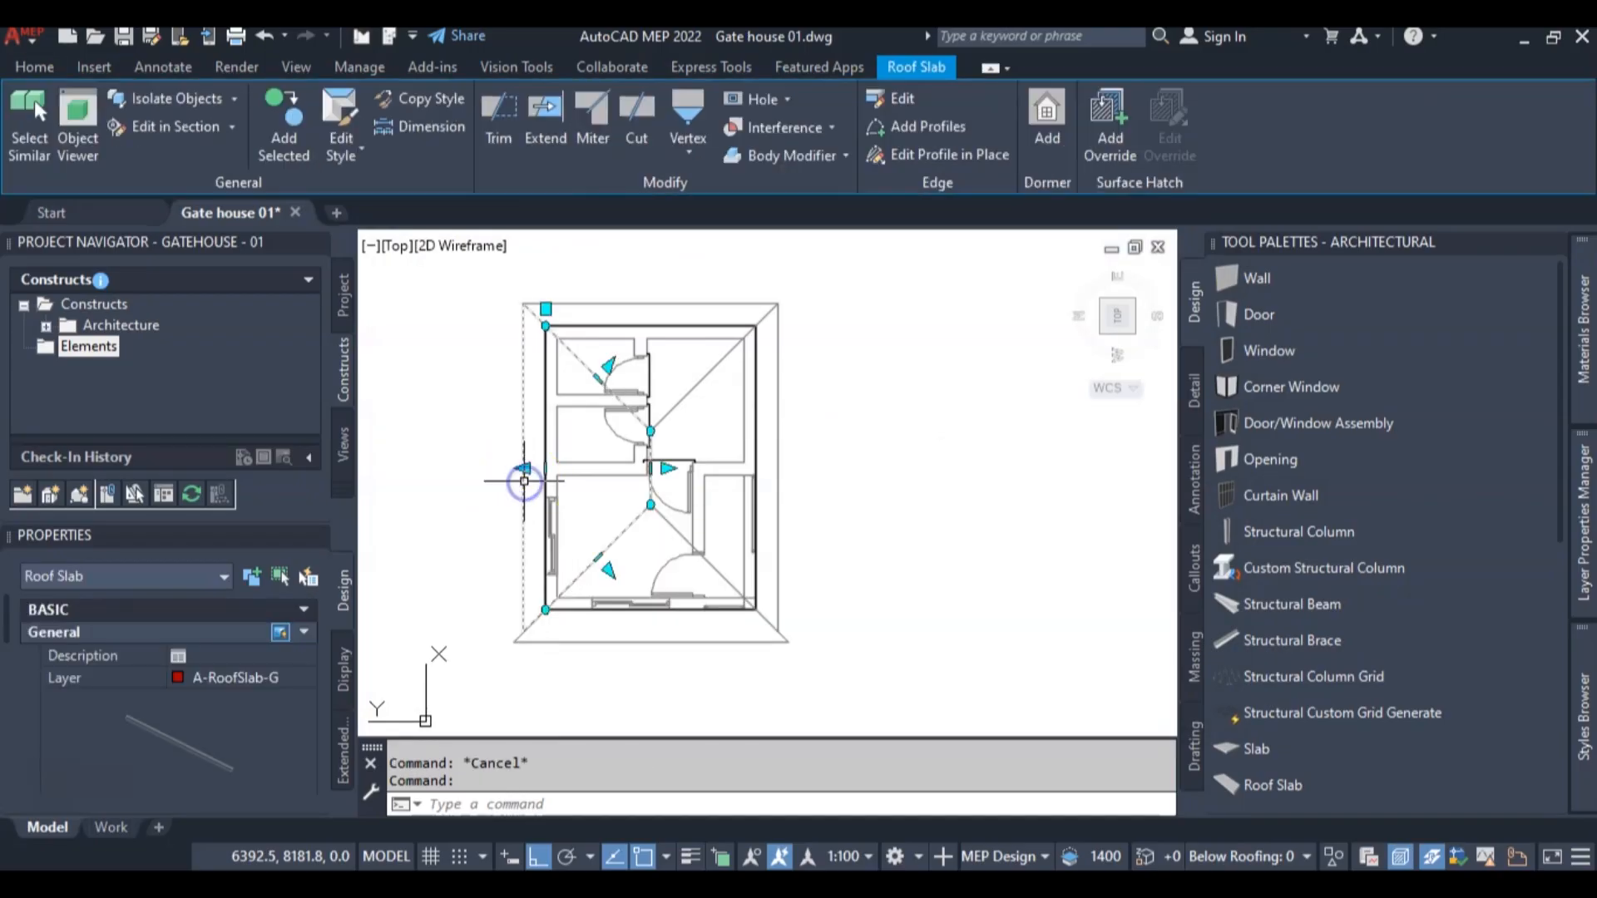
{"action": "scroll", "coordinate": [200, 718], "scroll_direction": "down", "scroll_amount": 10}
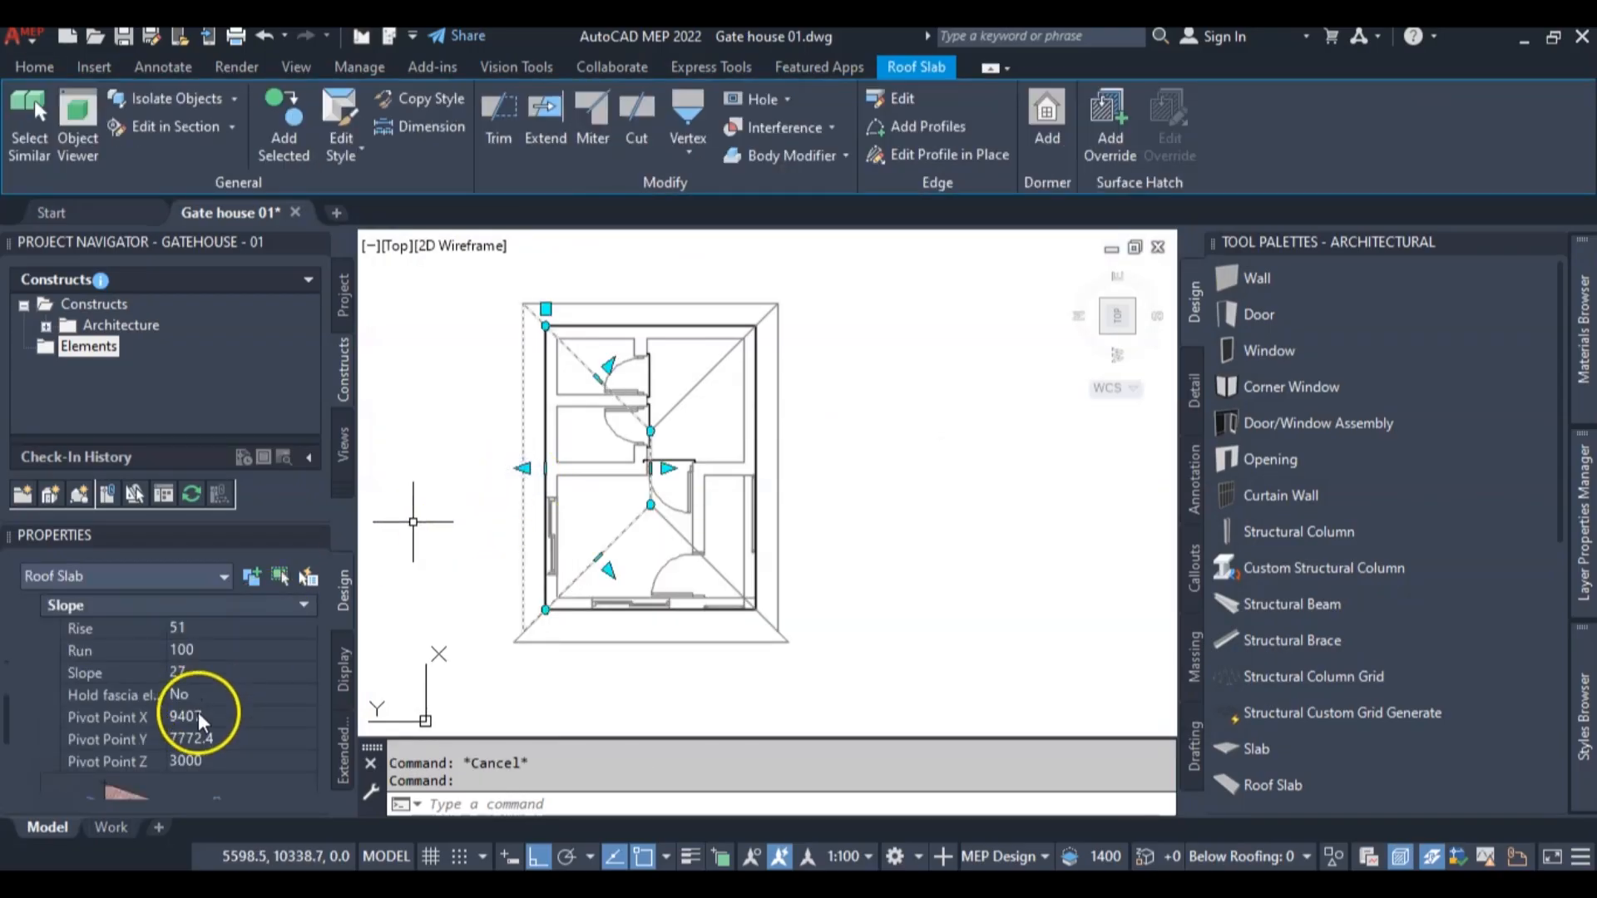
{"action": "scroll", "coordinate": [208, 763], "scroll_direction": "up", "scroll_amount": 6}
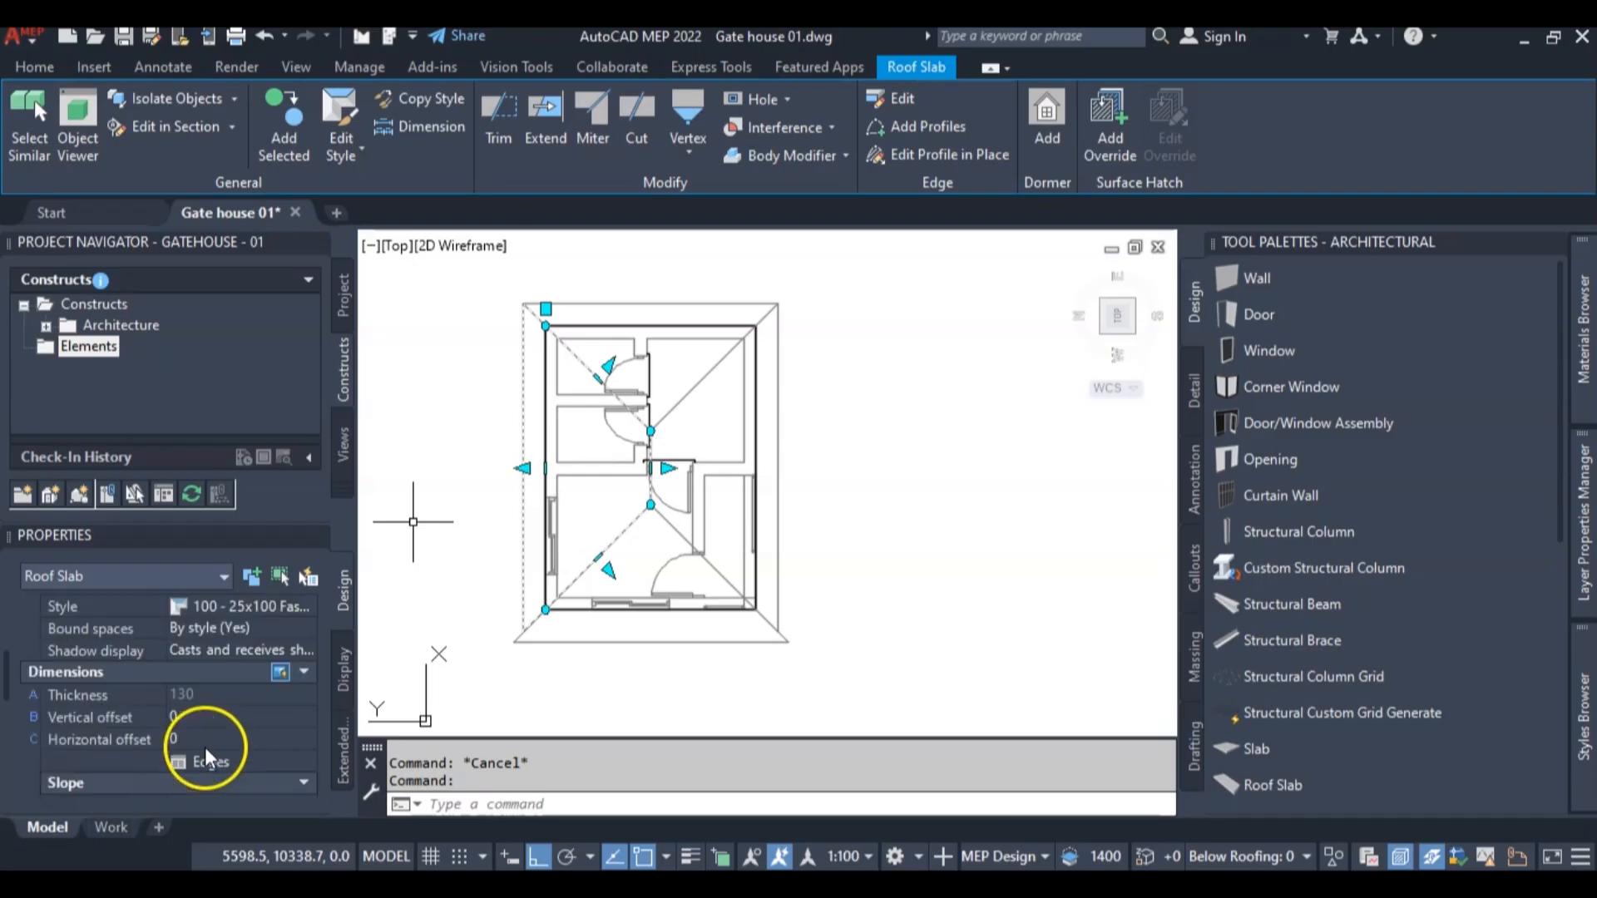
{"action": "left_click", "coordinate": [505, 257]}
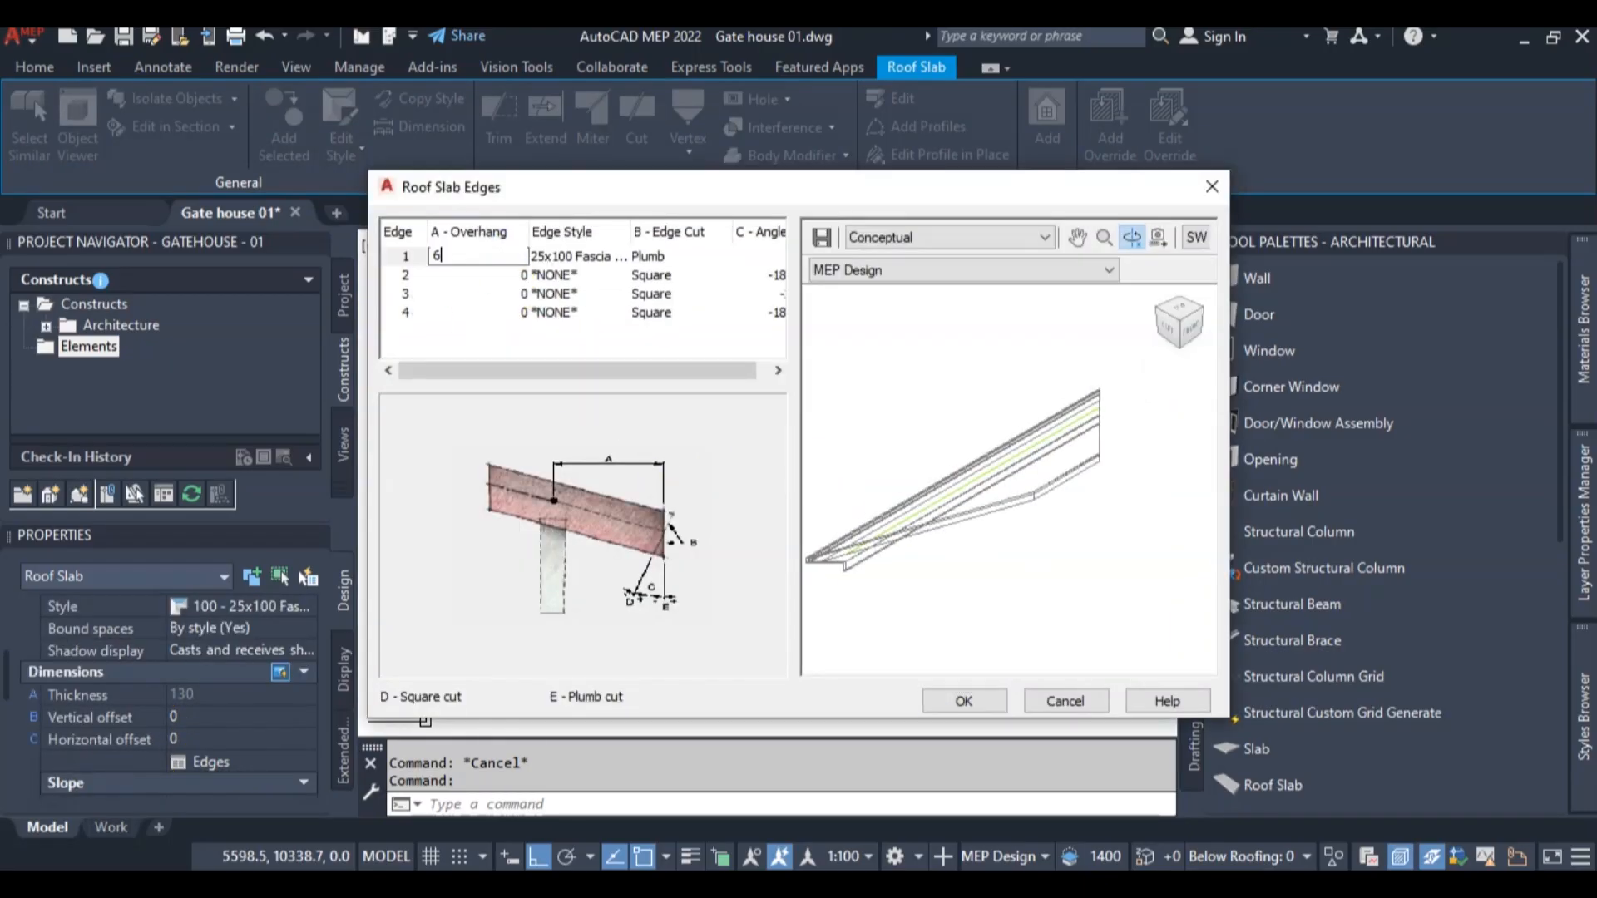
{"action": "key", "text": "Return"}
{"action": "left_click", "coordinate": [940, 696]}
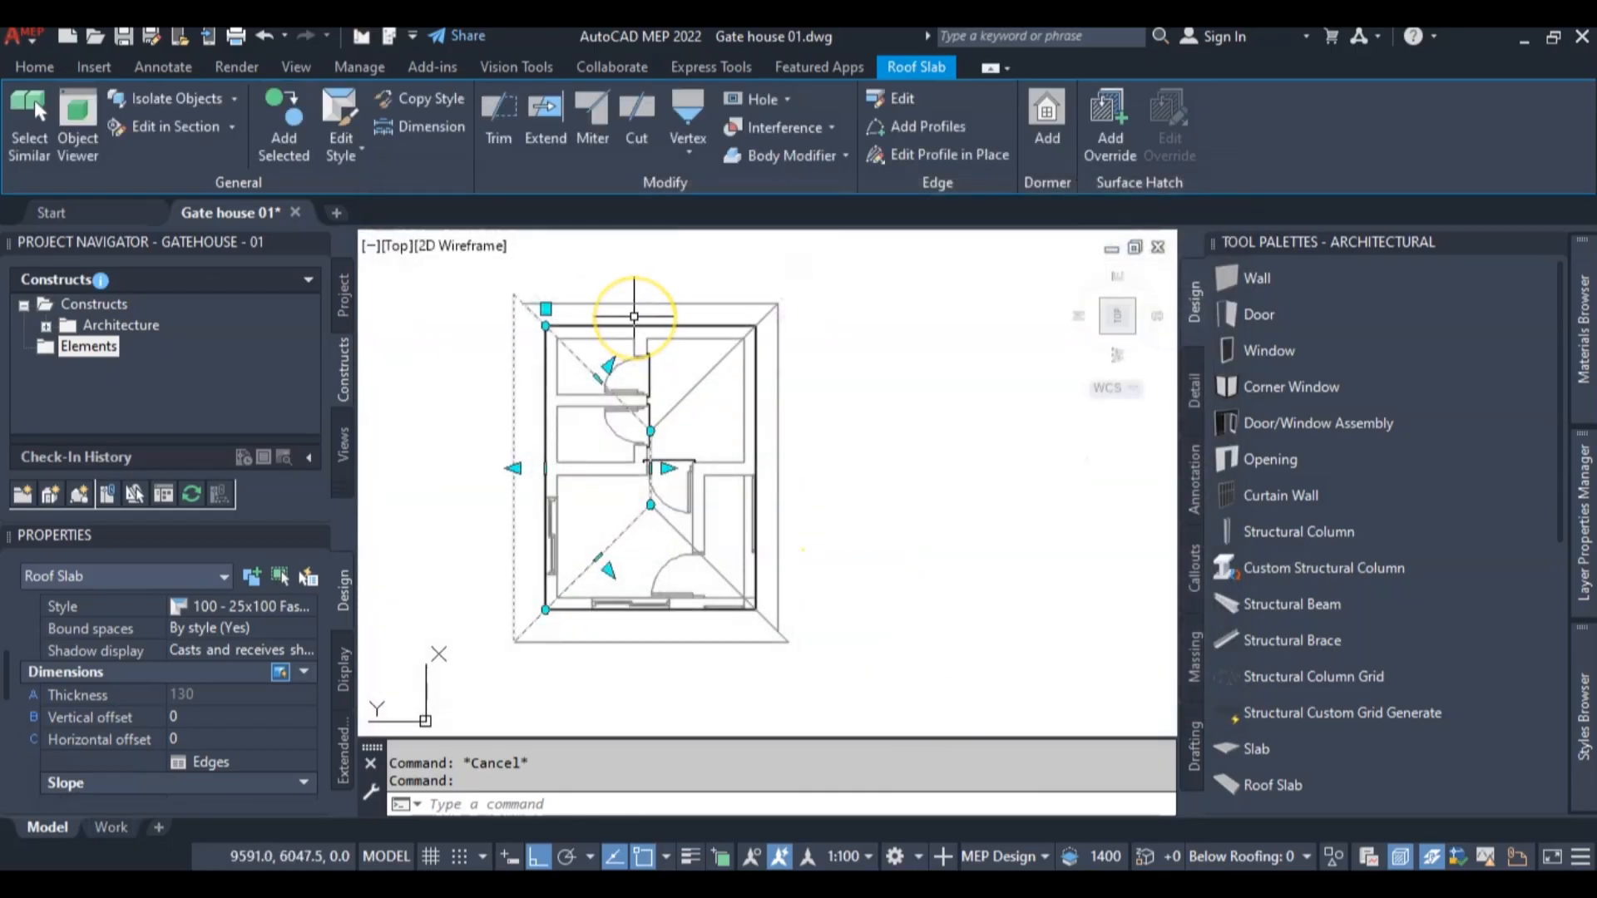
{"action": "key", "text": "Escape"}
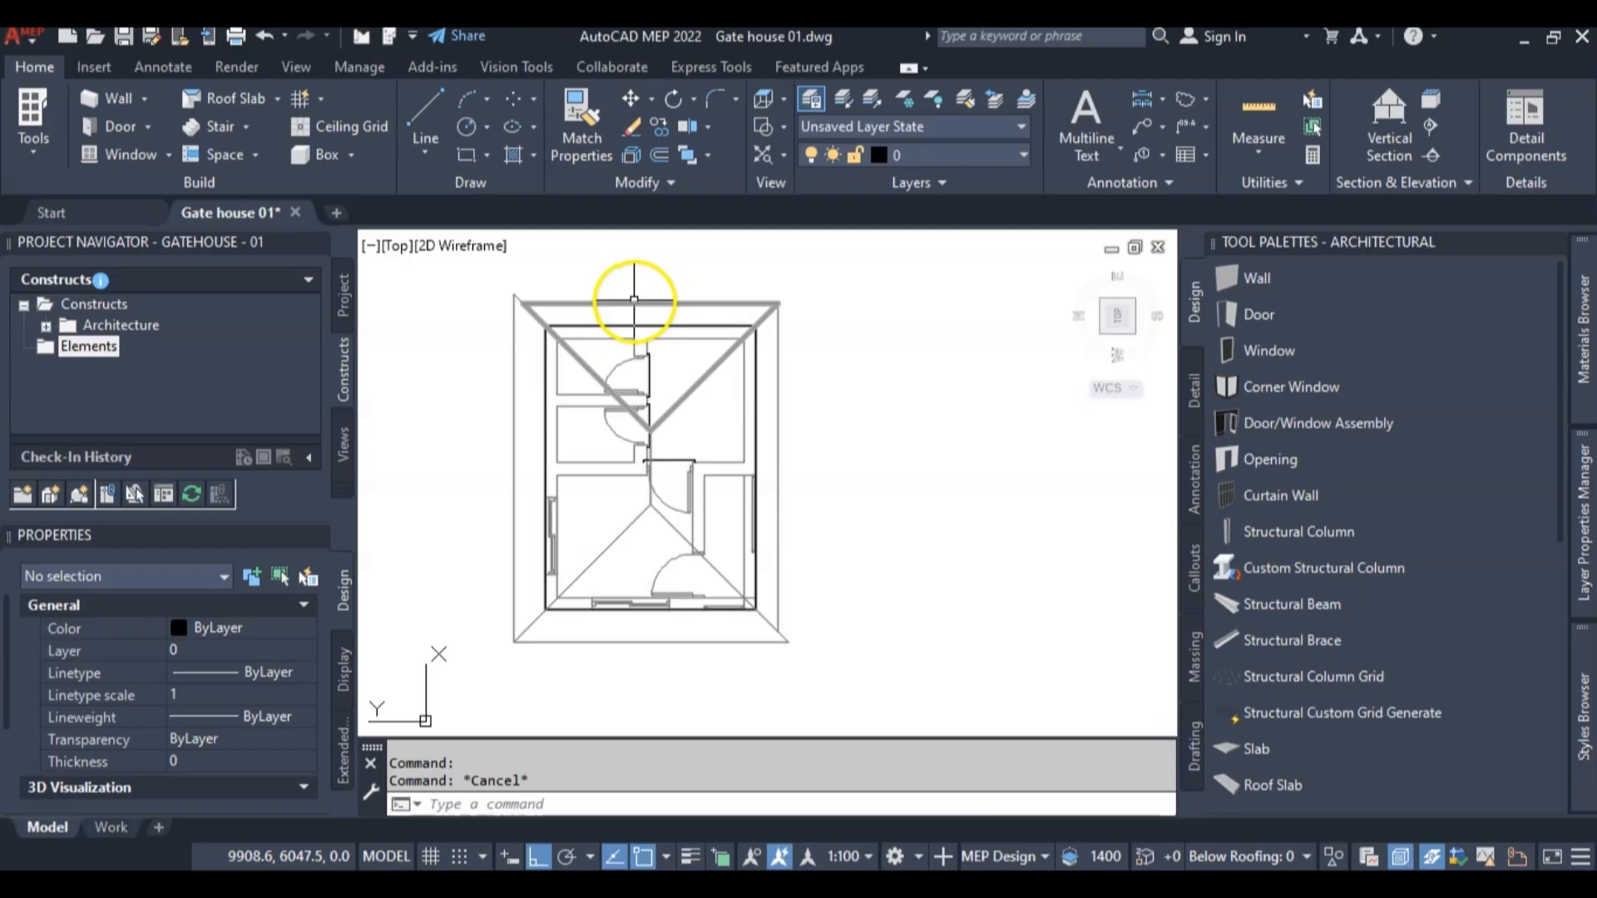
Set the edge 1 overhang to 600 on the triangular roof slab at the upper end of the plan
{"action": "left_click", "coordinate": [637, 299]}
{"action": "left_click", "coordinate": [627, 304]}
{"action": "scroll", "coordinate": [183, 732], "scroll_direction": "down", "scroll_amount": 5}
{"action": "left_click", "coordinate": [207, 647]}
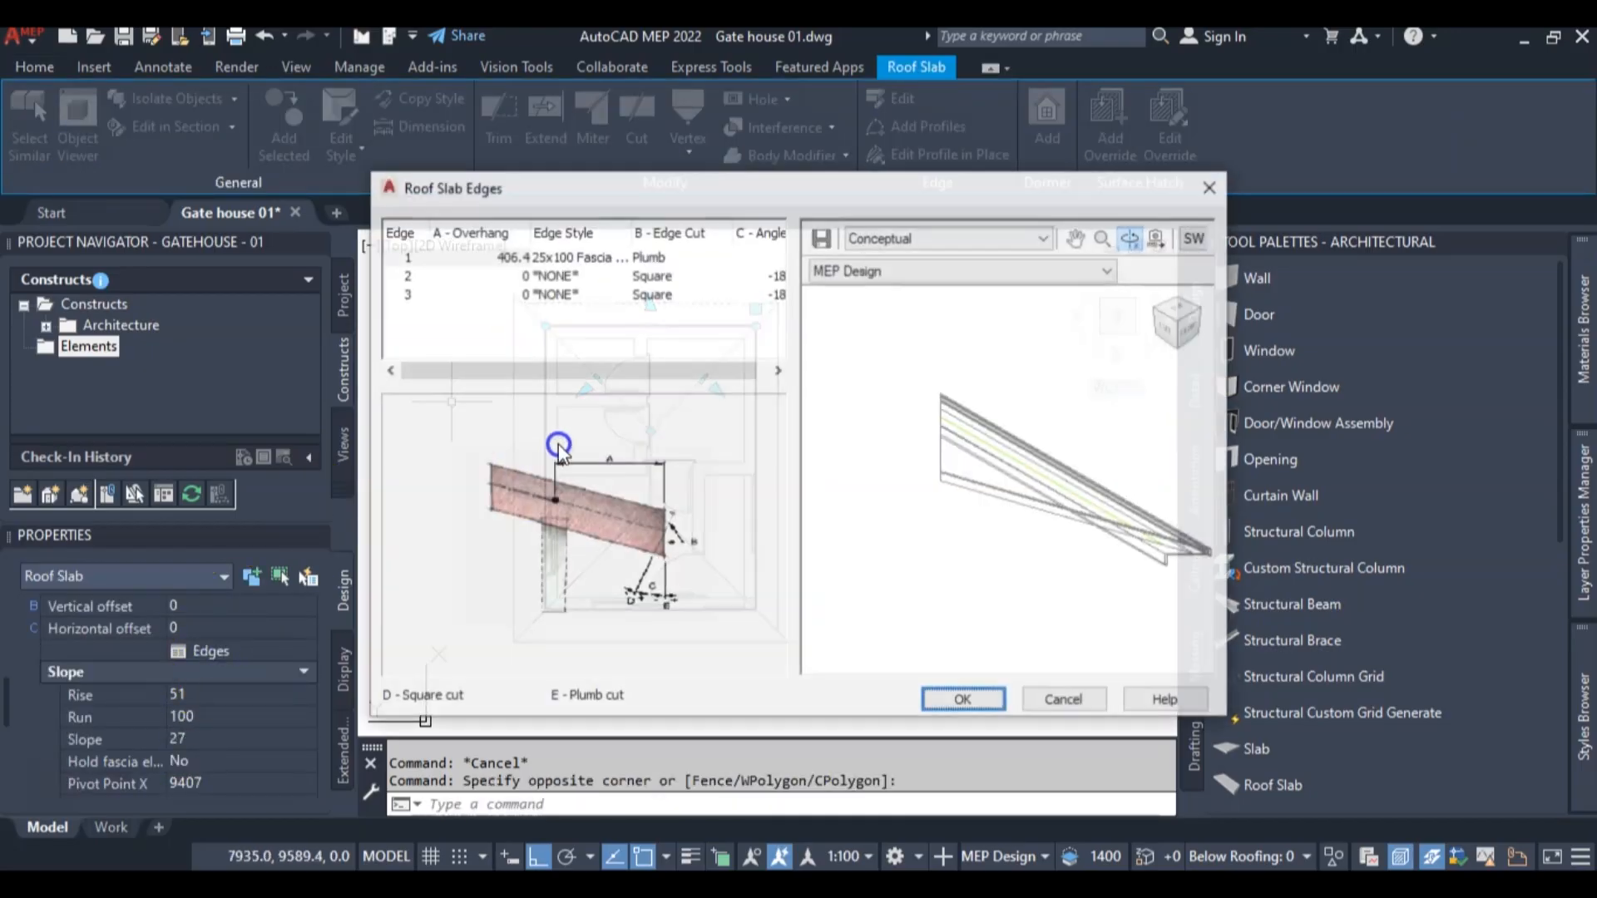
{"action": "left_click", "coordinate": [489, 255]}
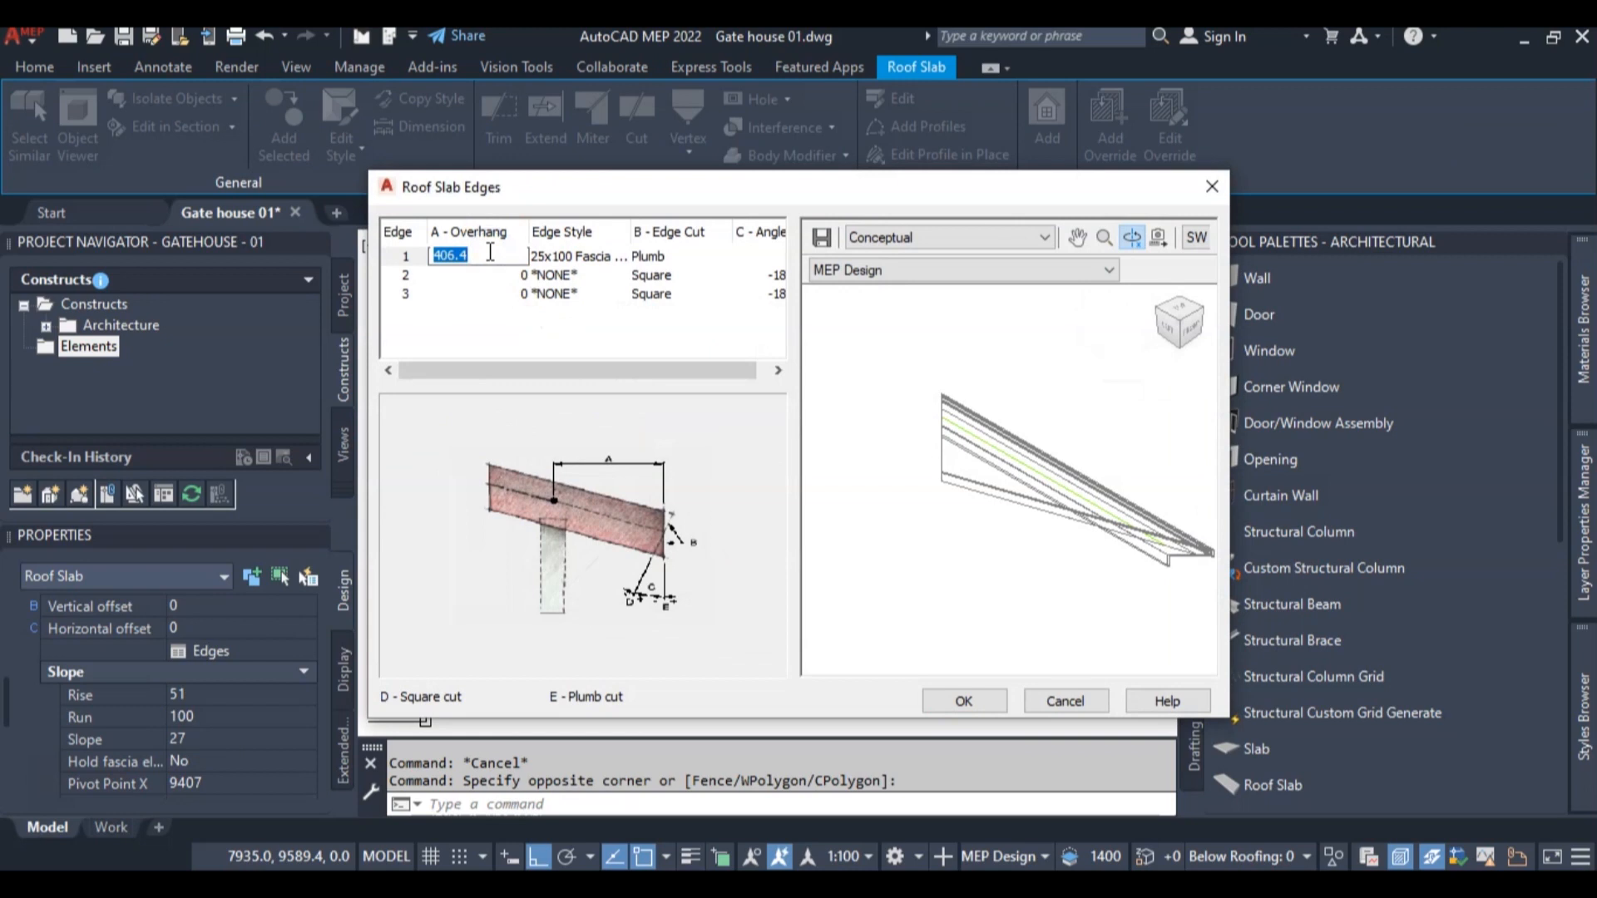
{"action": "type", "text": "600"}
{"action": "key", "text": "Return"}
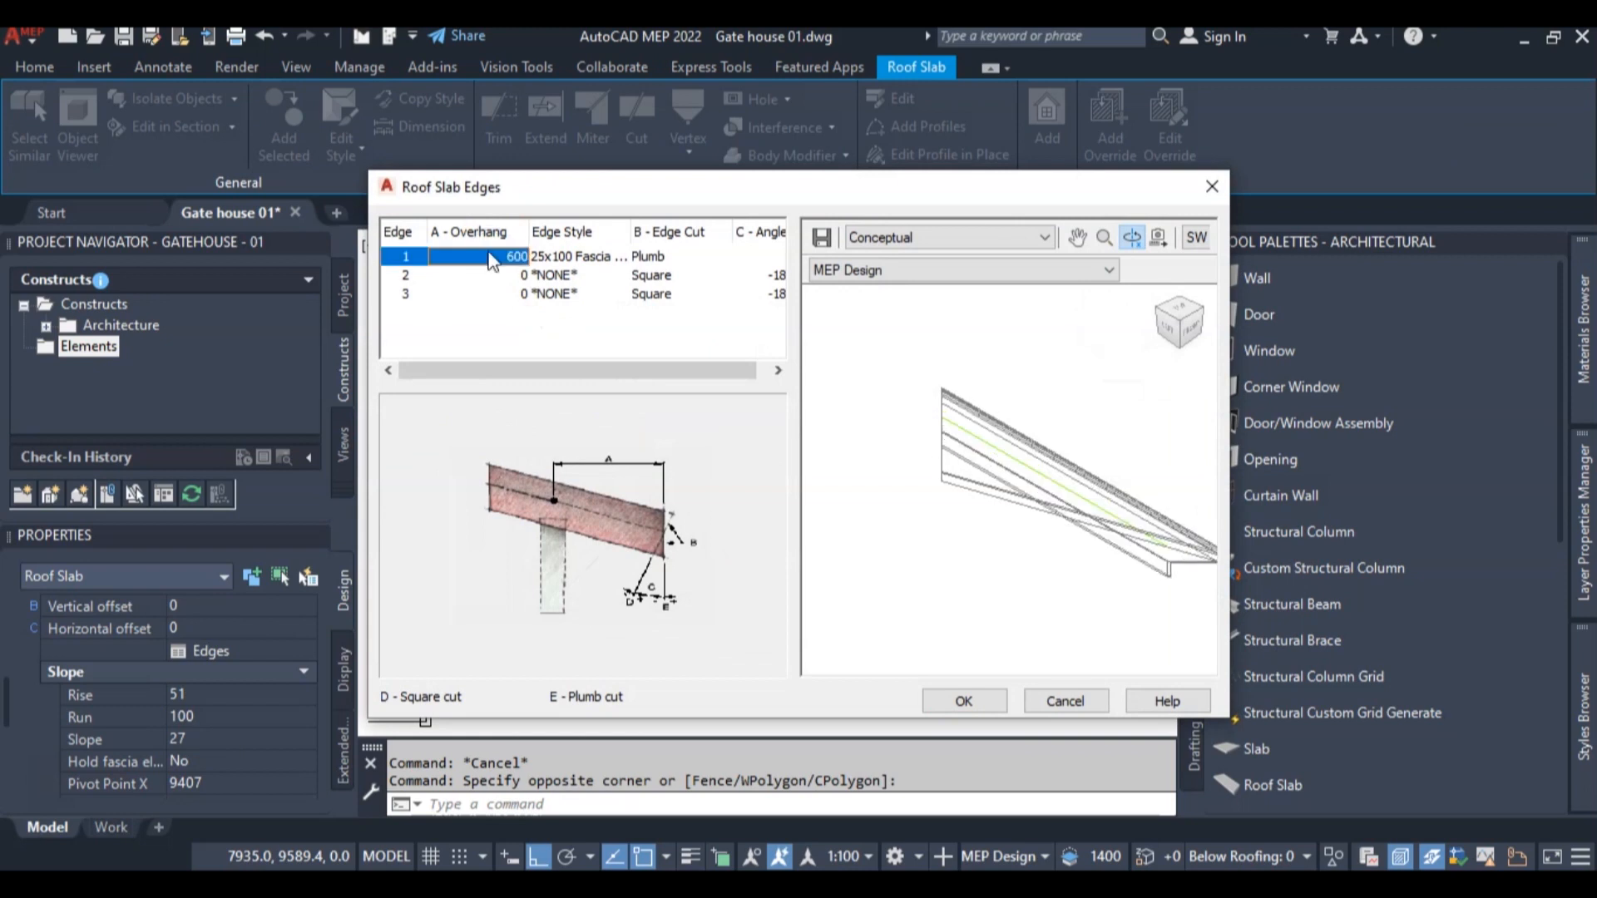
{"action": "left_click", "coordinate": [948, 697]}
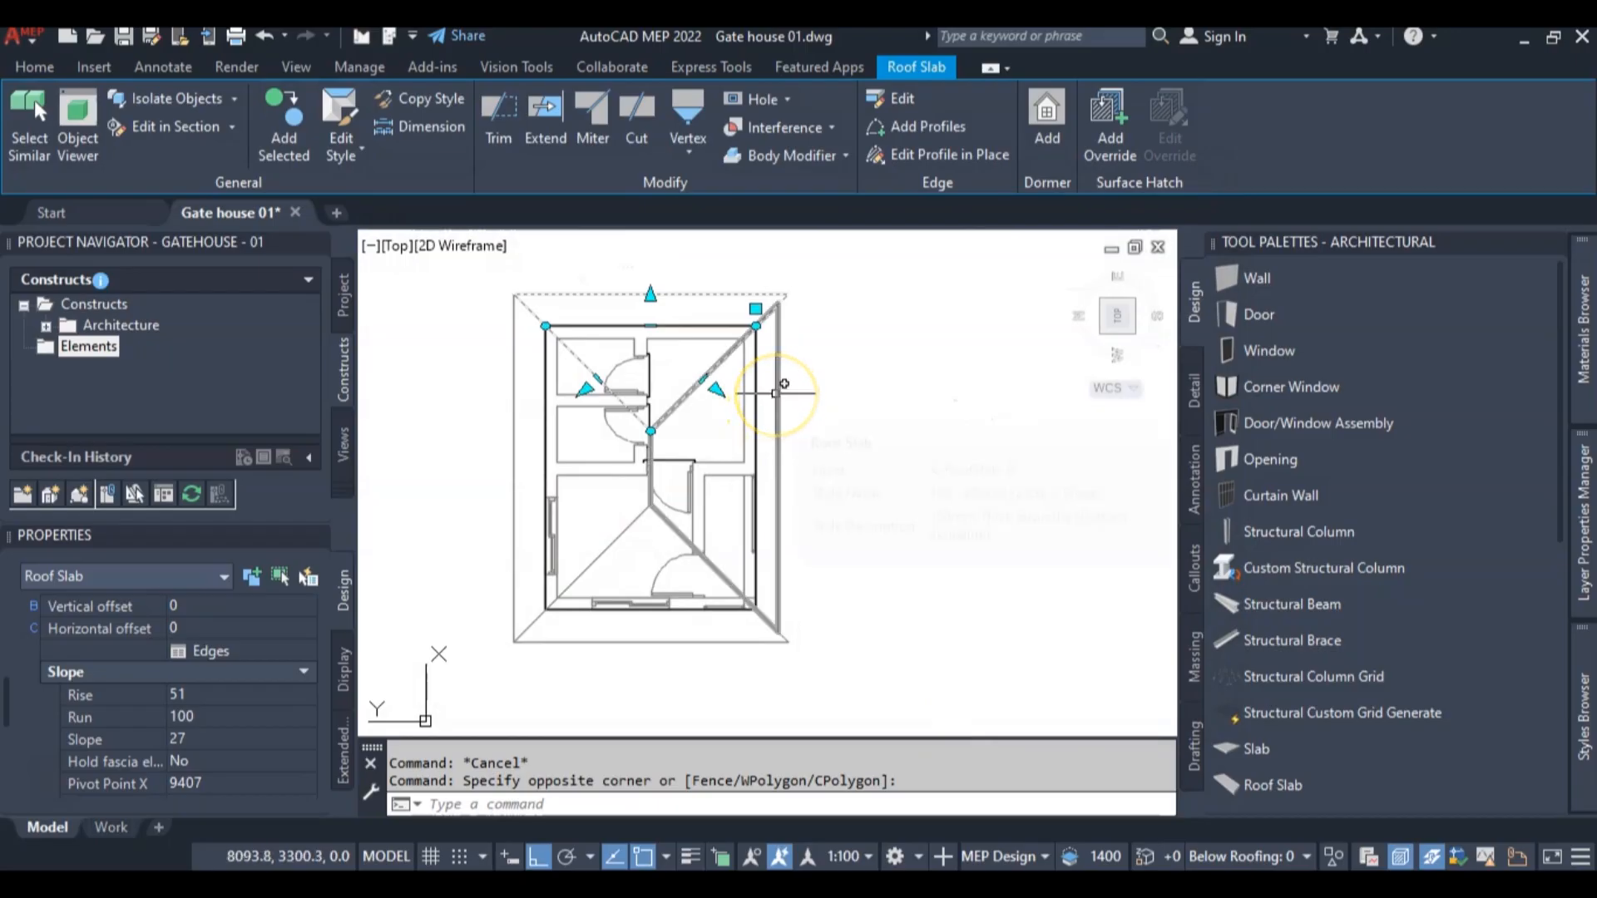
{"action": "key", "text": "Escape"}
Set the edge 1 overhang to 600 on the roof slab along the plan's right side
{"action": "left_click", "coordinate": [775, 393]}
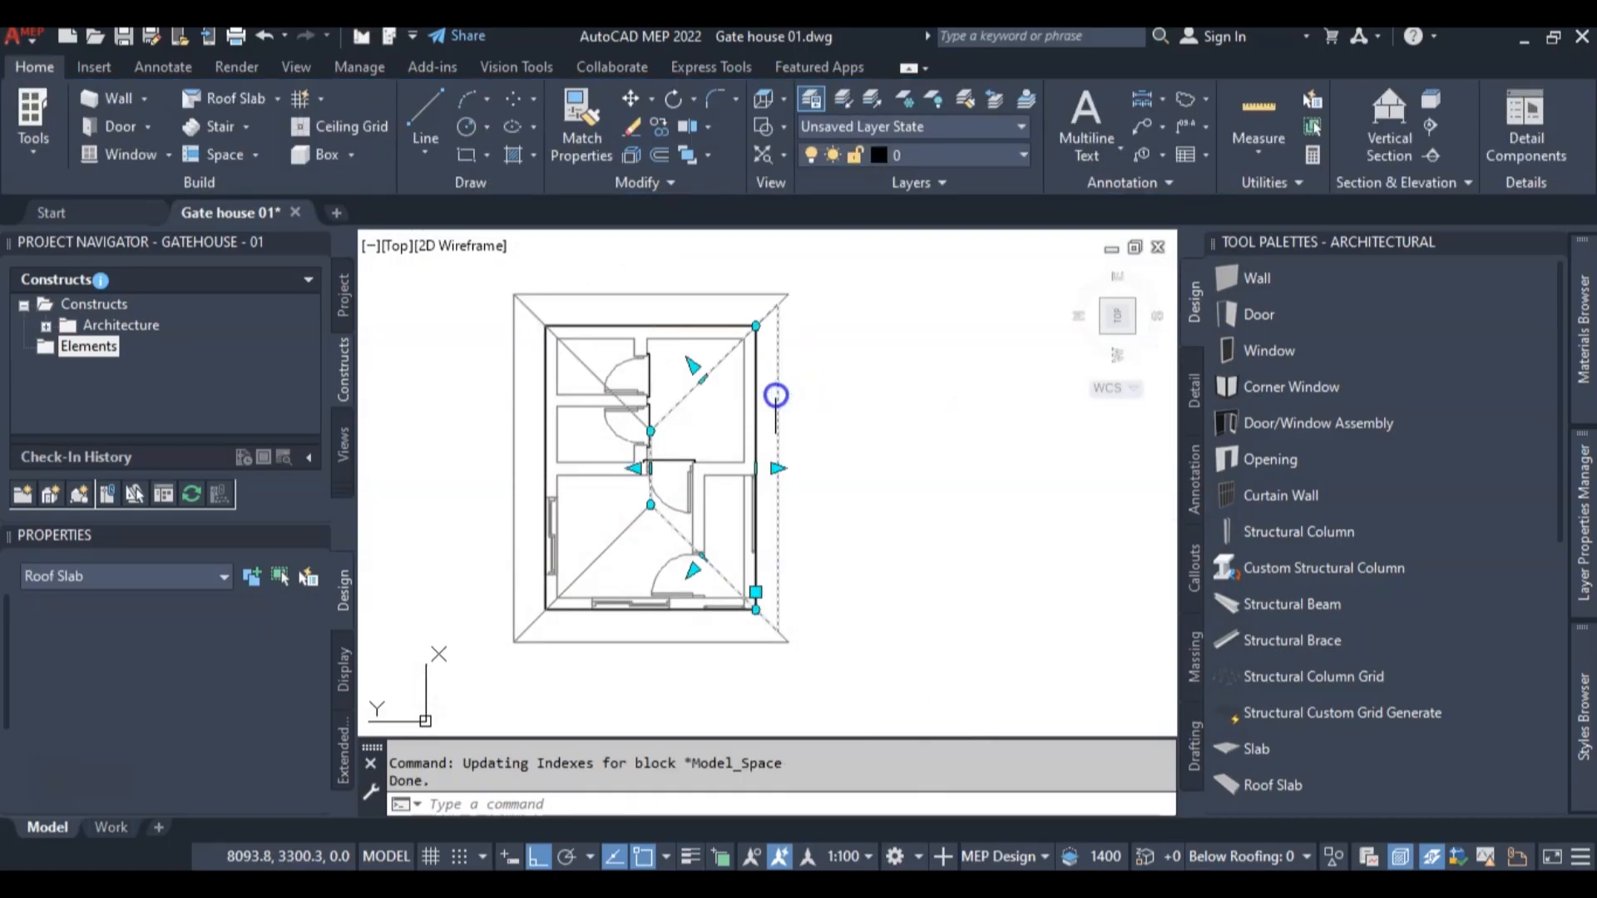
{"action": "scroll", "coordinate": [133, 728], "scroll_direction": "down", "scroll_amount": 5}
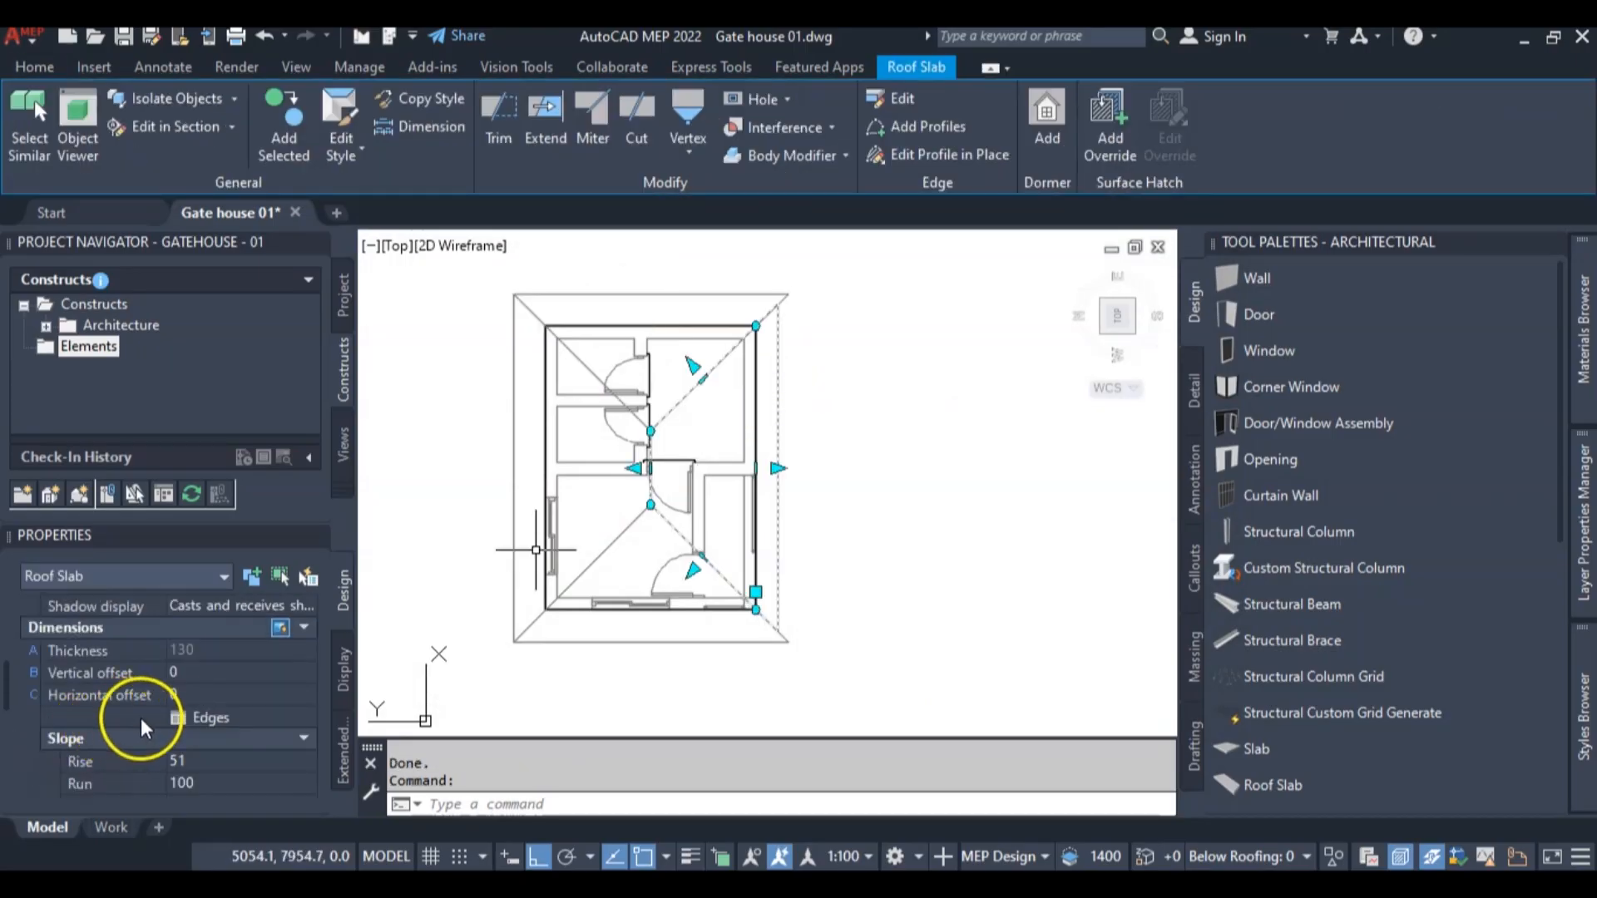
{"action": "left_click", "coordinate": [177, 717]}
{"action": "left_click", "coordinate": [505, 256]}
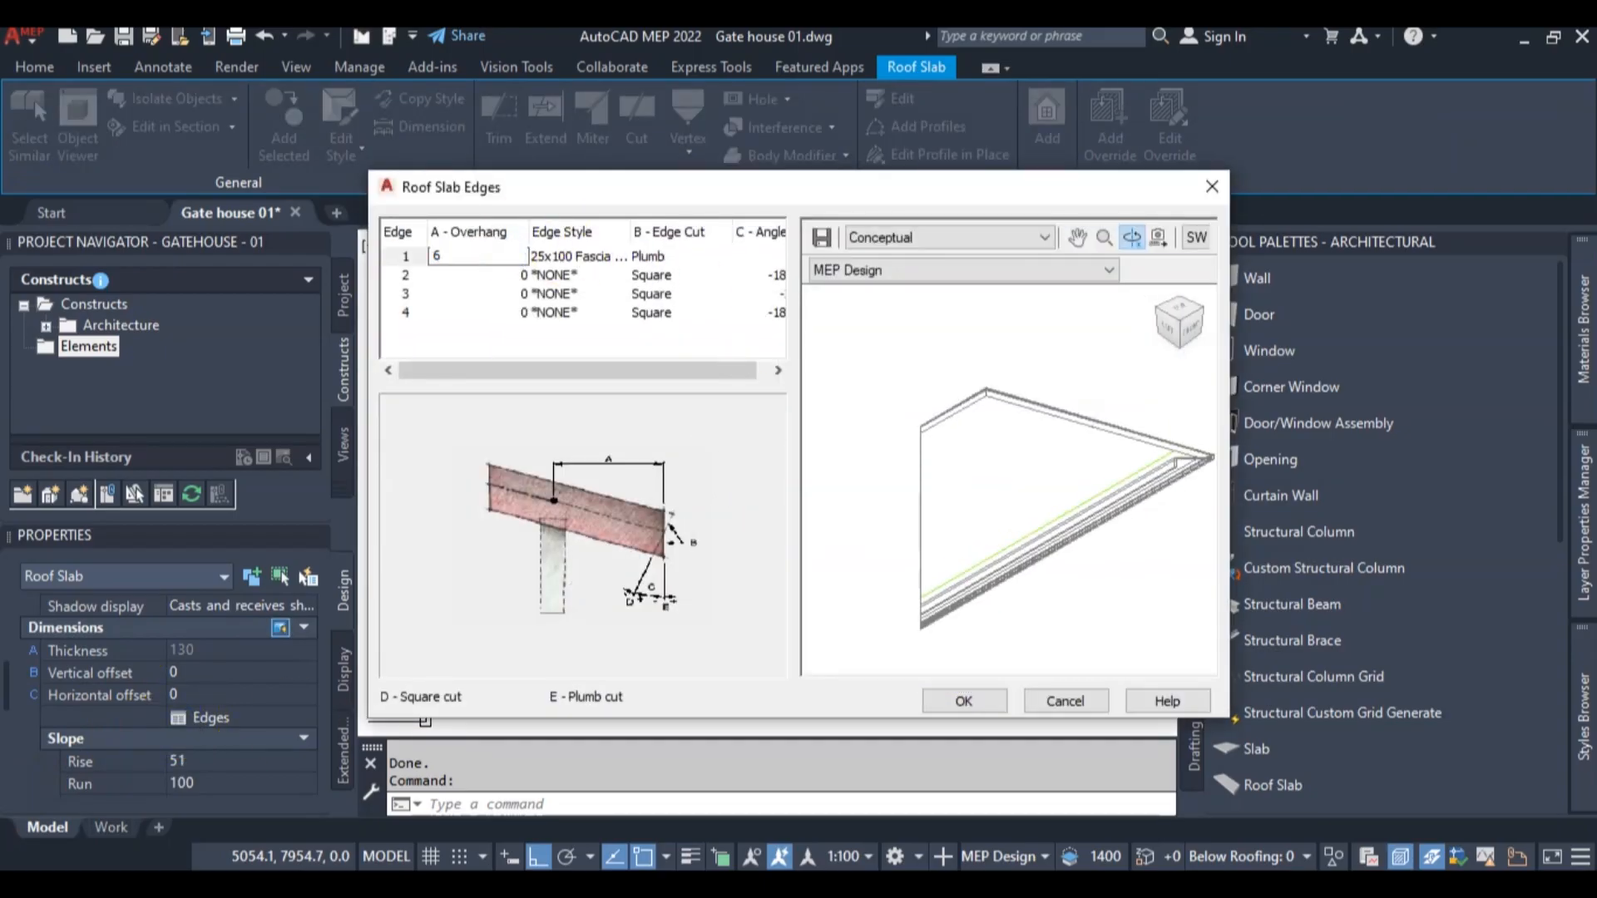
{"action": "key", "text": "Return"}
{"action": "left_click", "coordinate": [1054, 706]}
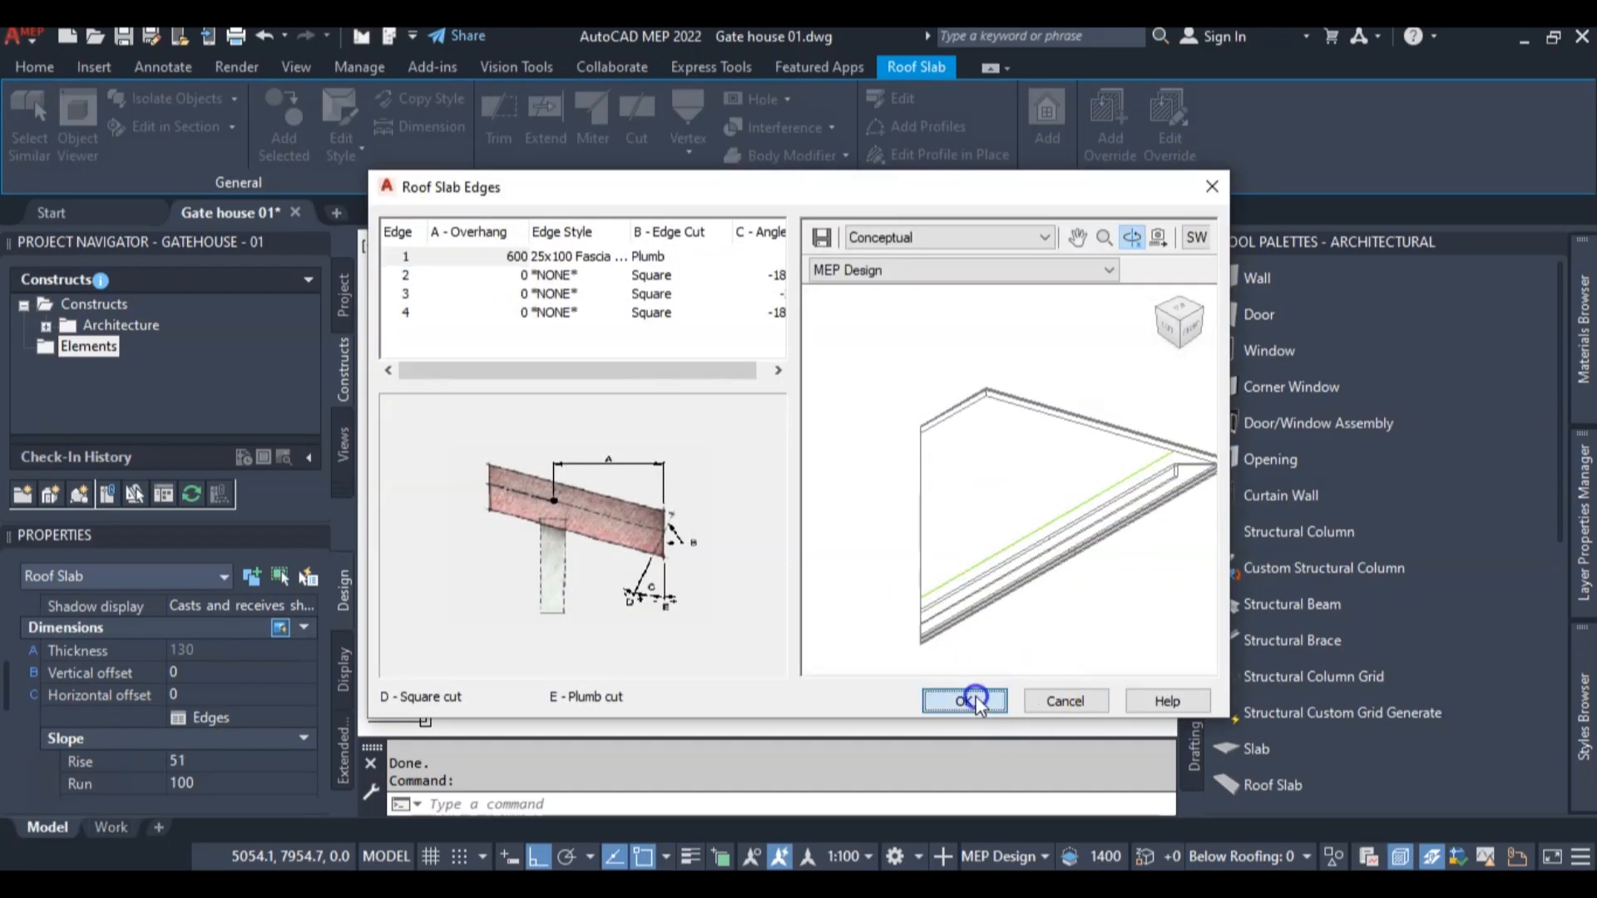
{"action": "key", "text": "Escape"}
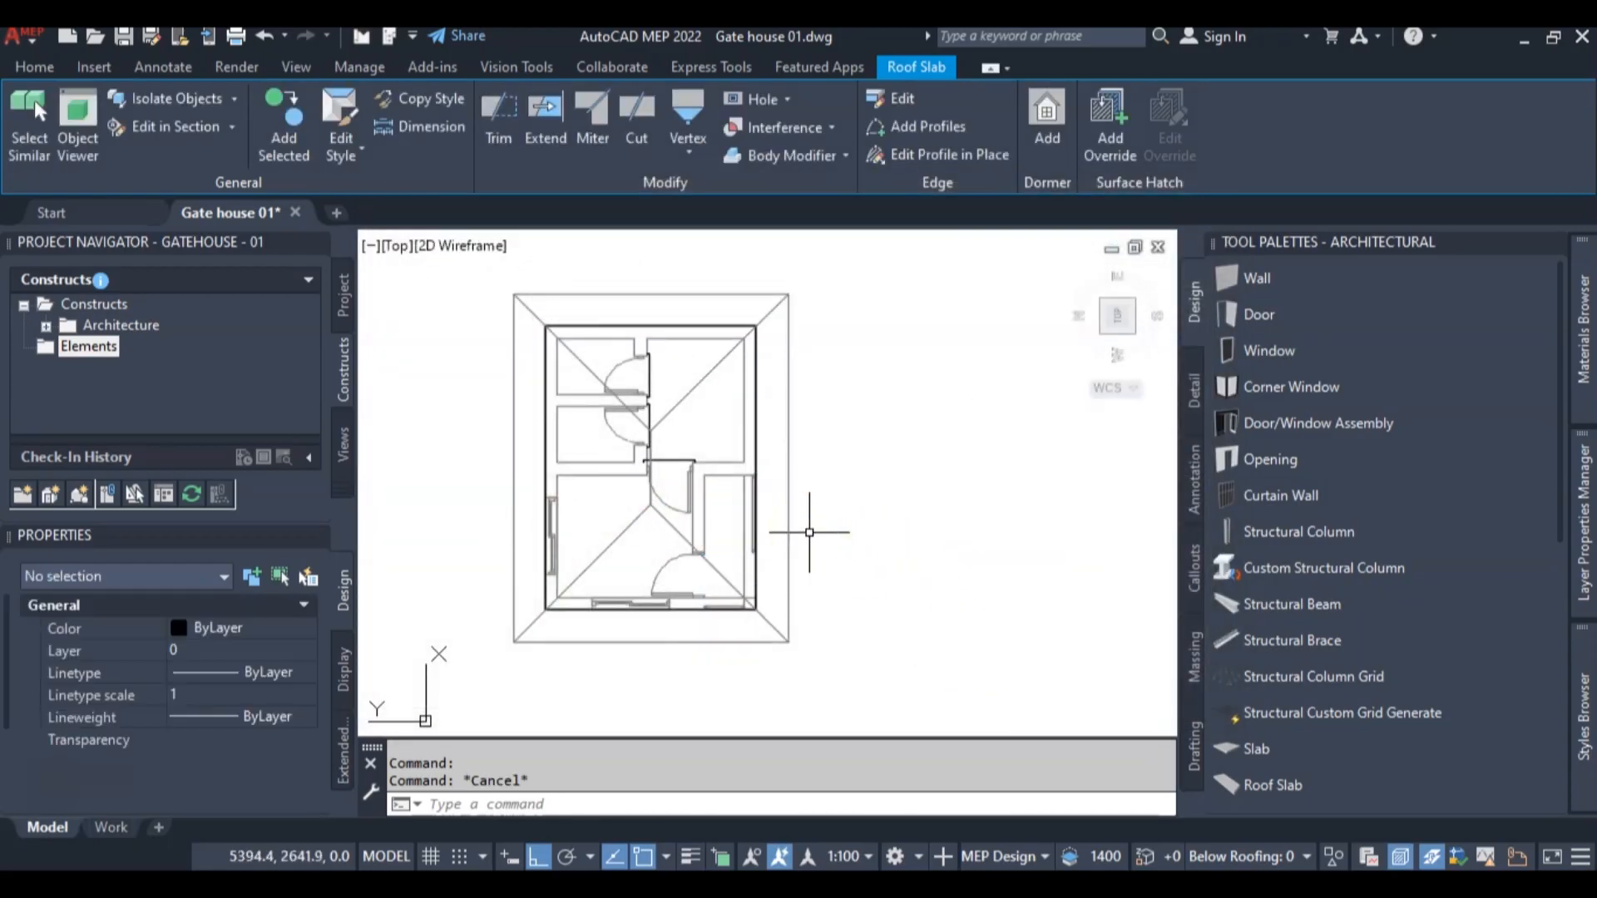
Switch to the northwest isometric view in the Realistic visual style and examine the roof slabs and their eaves
{"action": "left_click", "coordinate": [1106, 335]}
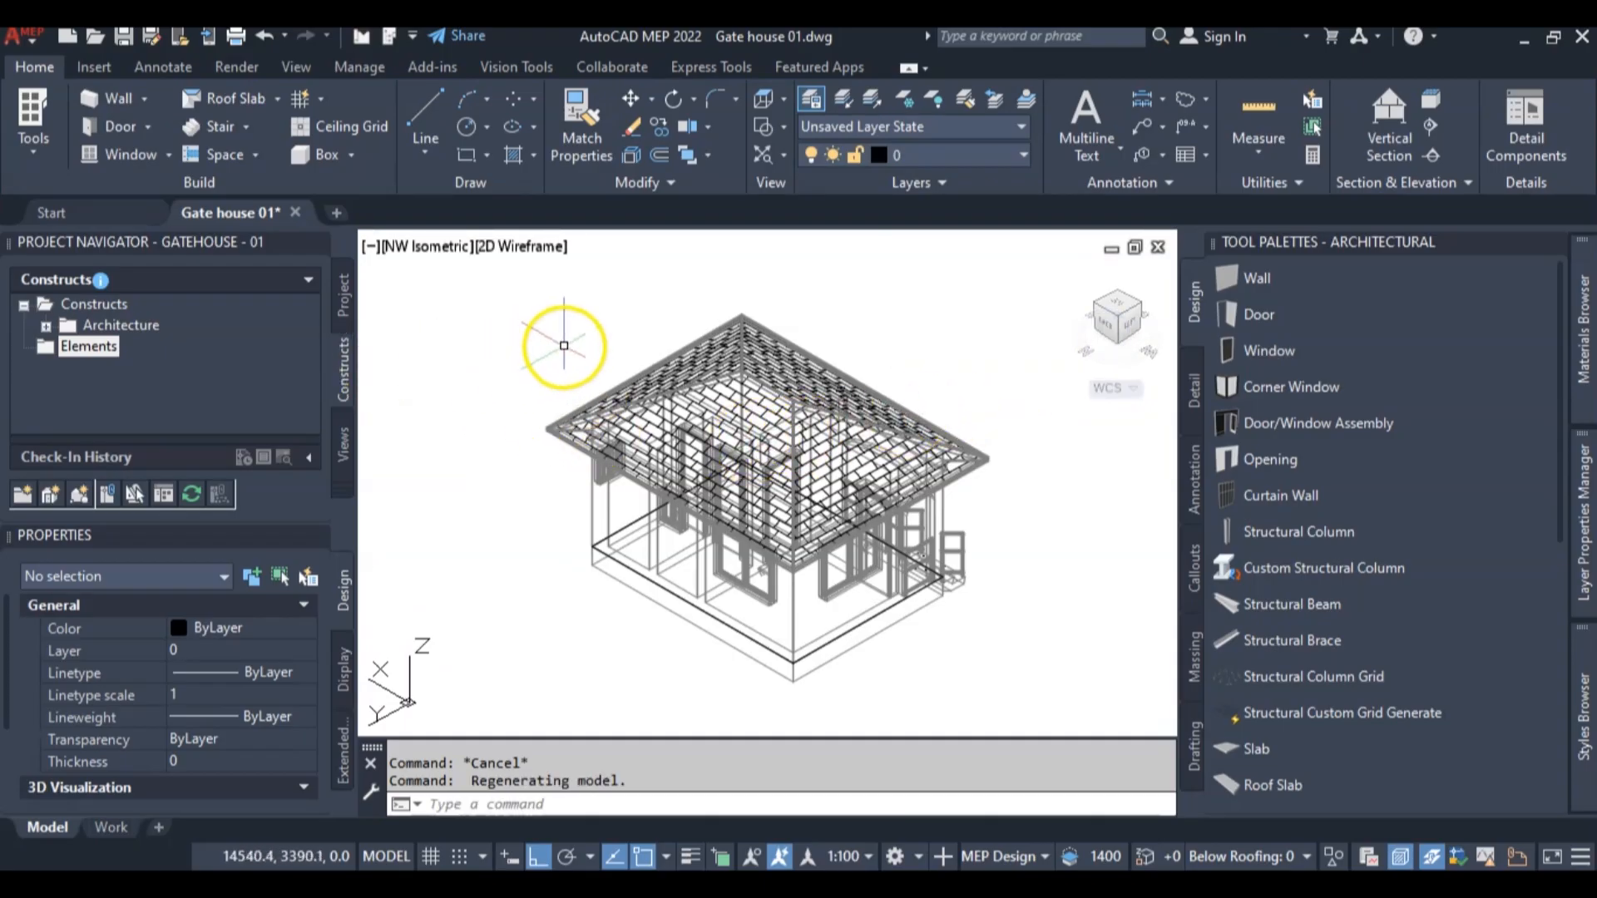
{"action": "scroll", "coordinate": [615, 368], "scroll_direction": "up", "scroll_amount": 4}
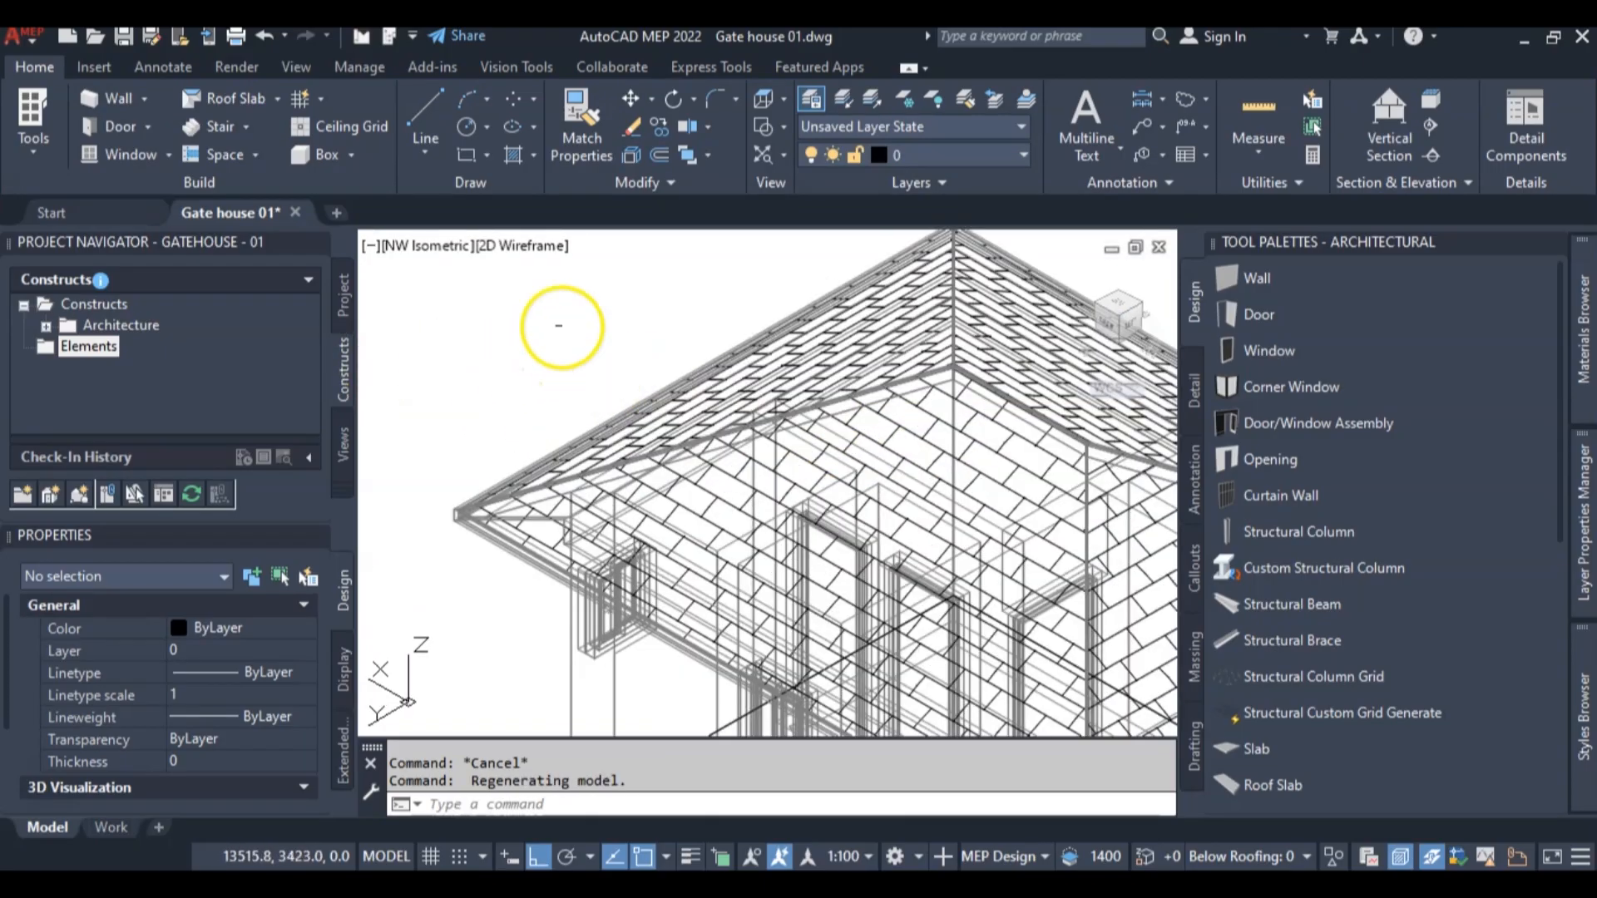
{"action": "left_click", "coordinate": [533, 249]}
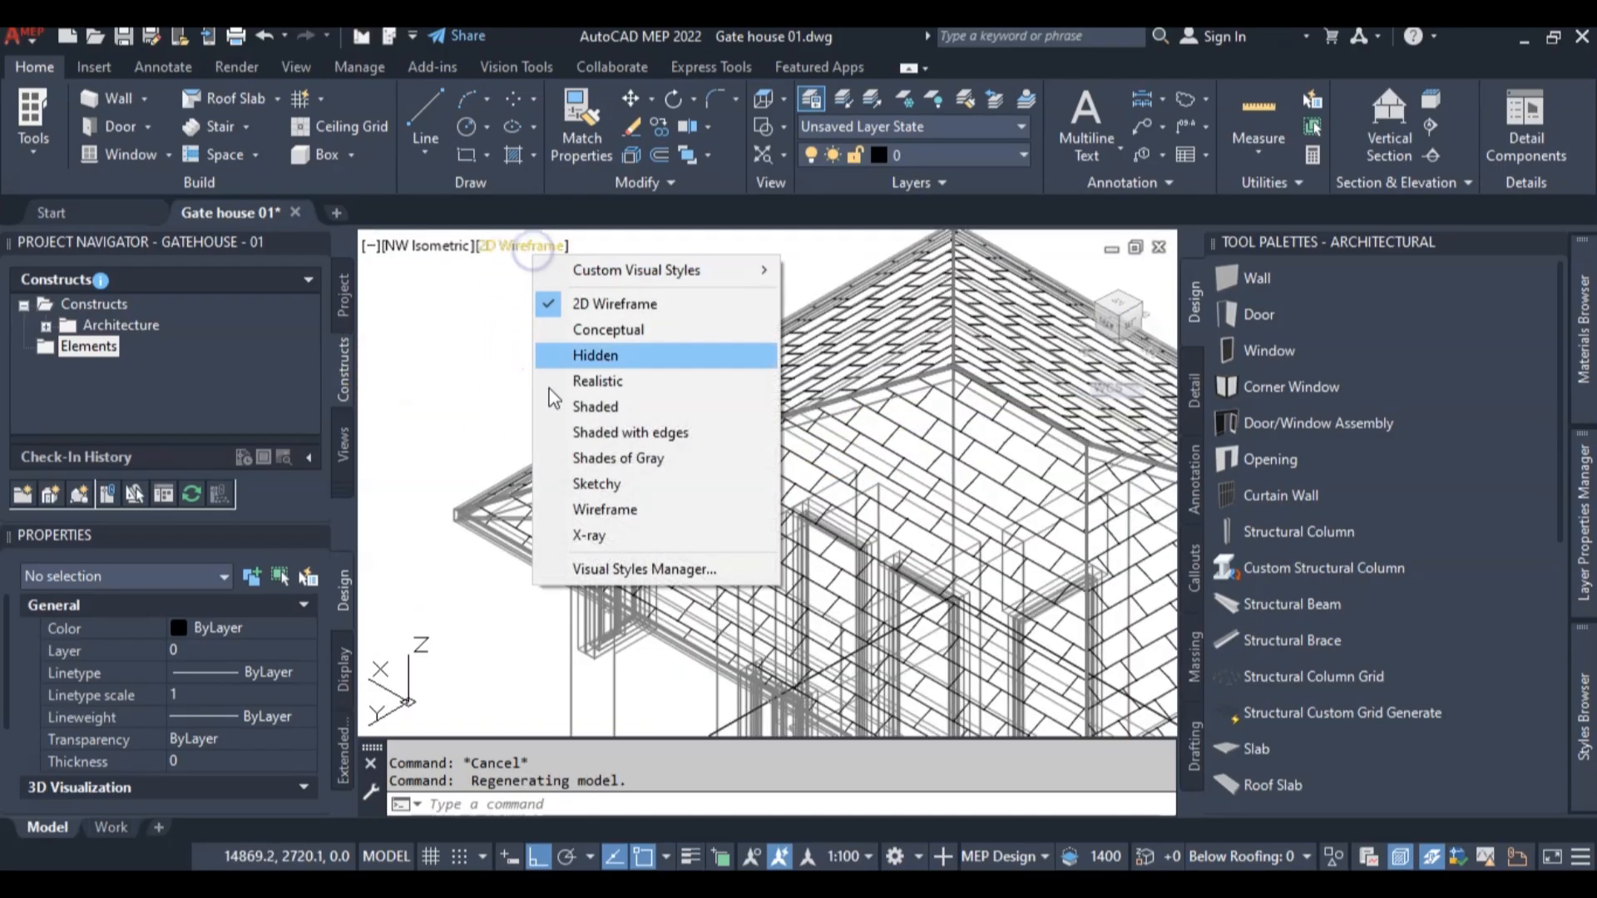
{"action": "left_click", "coordinate": [612, 381]}
{"action": "scroll", "coordinate": [663, 577], "scroll_direction": "down", "scroll_amount": 5}
{"action": "scroll", "coordinate": [816, 582], "scroll_direction": "up", "scroll_amount": 3}
{"action": "scroll", "coordinate": [841, 521], "scroll_direction": "up", "scroll_amount": 2}
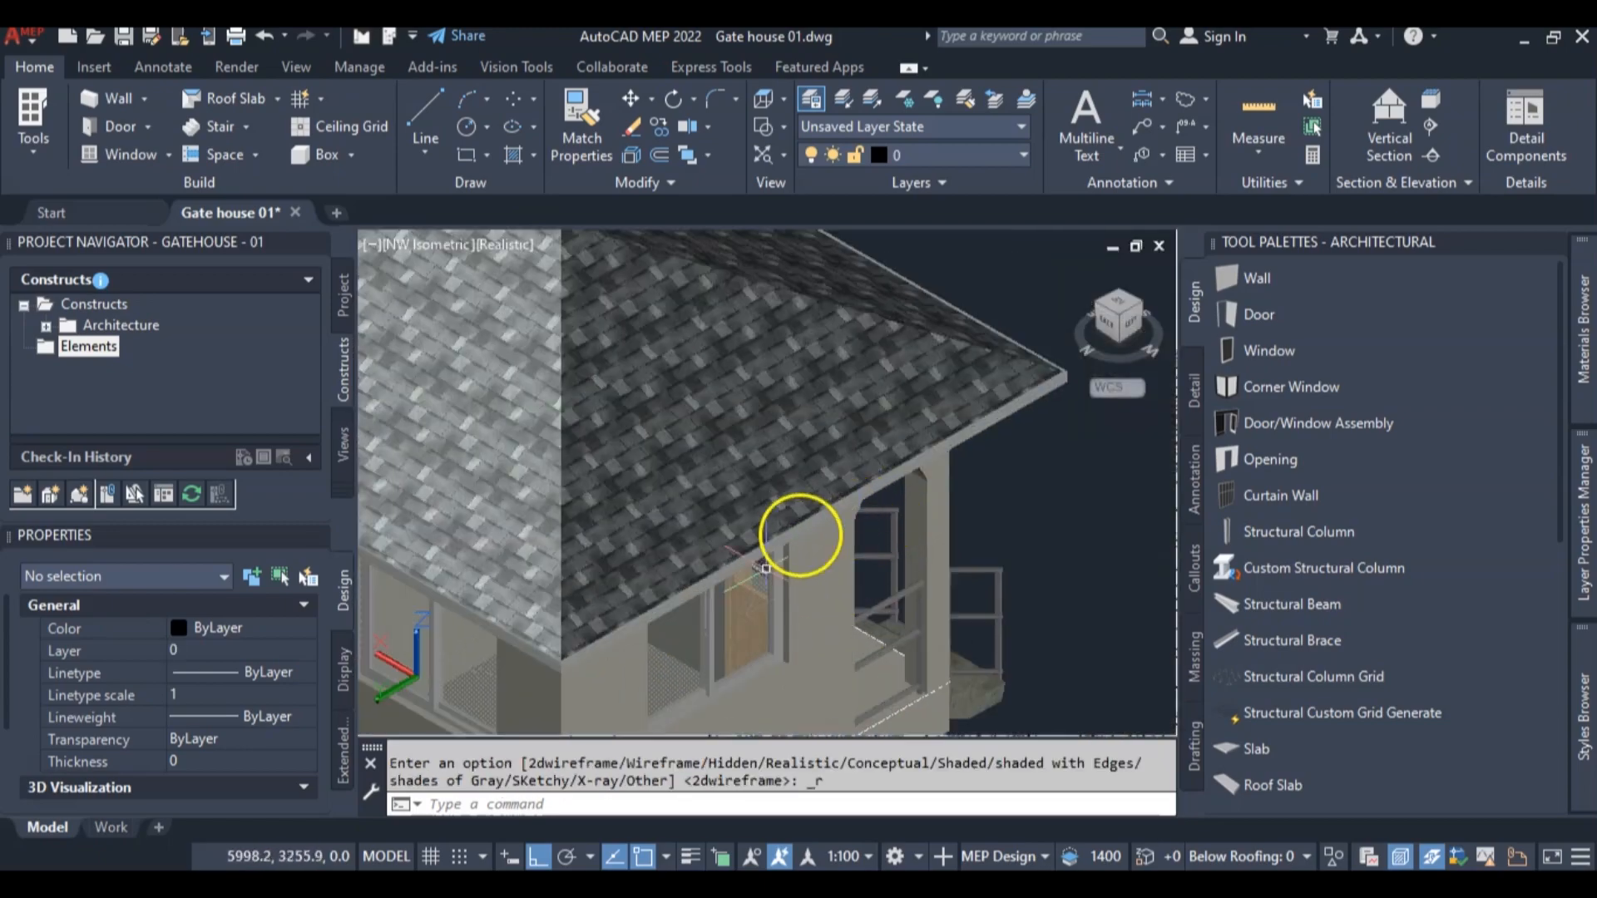
{"action": "scroll", "coordinate": [641, 636], "scroll_direction": "up", "scroll_amount": 2}
{"action": "scroll", "coordinate": [640, 637], "scroll_direction": "down", "scroll_amount": 4}
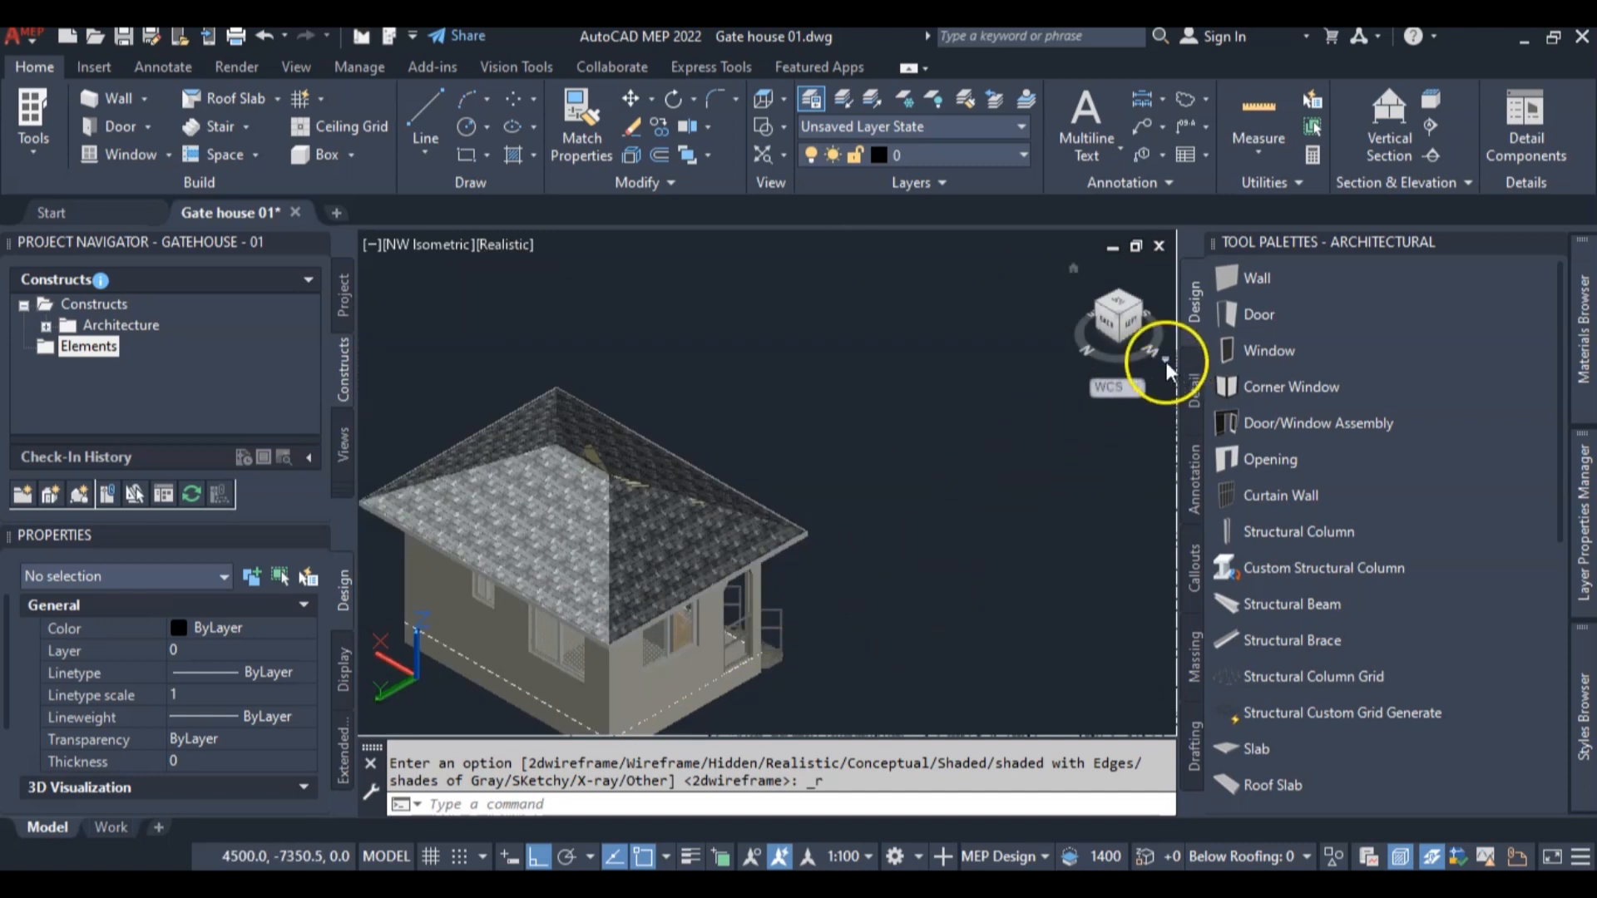
Switch to the left view and display the gate house in the Hidden visual style
{"action": "left_click", "coordinate": [1132, 316]}
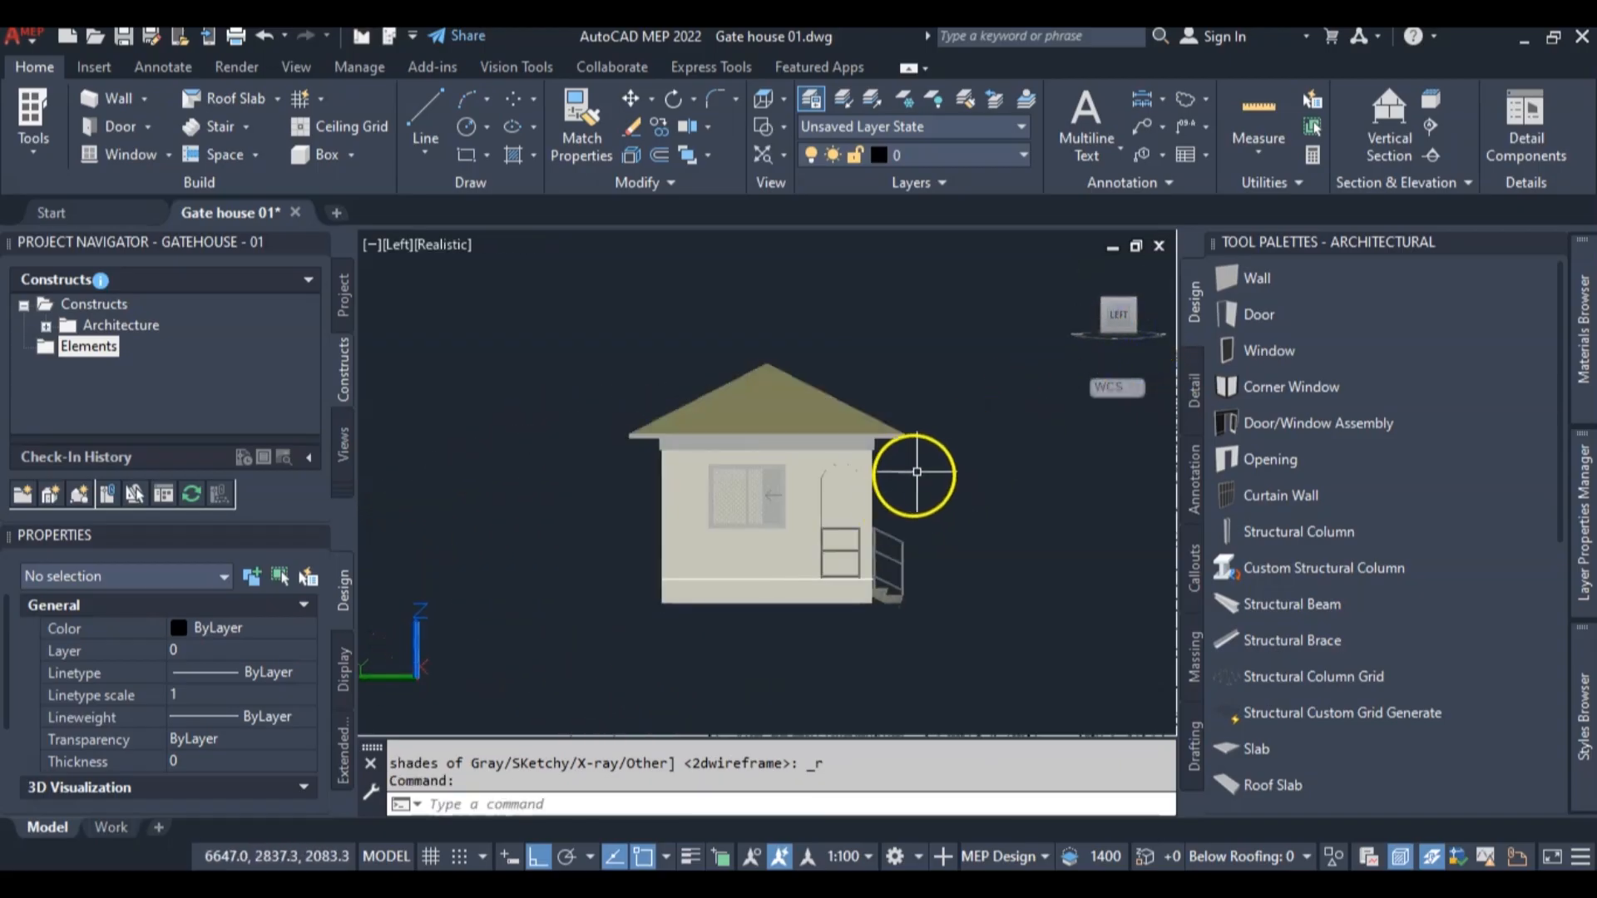
{"action": "middle_click_drag", "start_coordinate": [914, 475], "coordinate": [734, 468]}
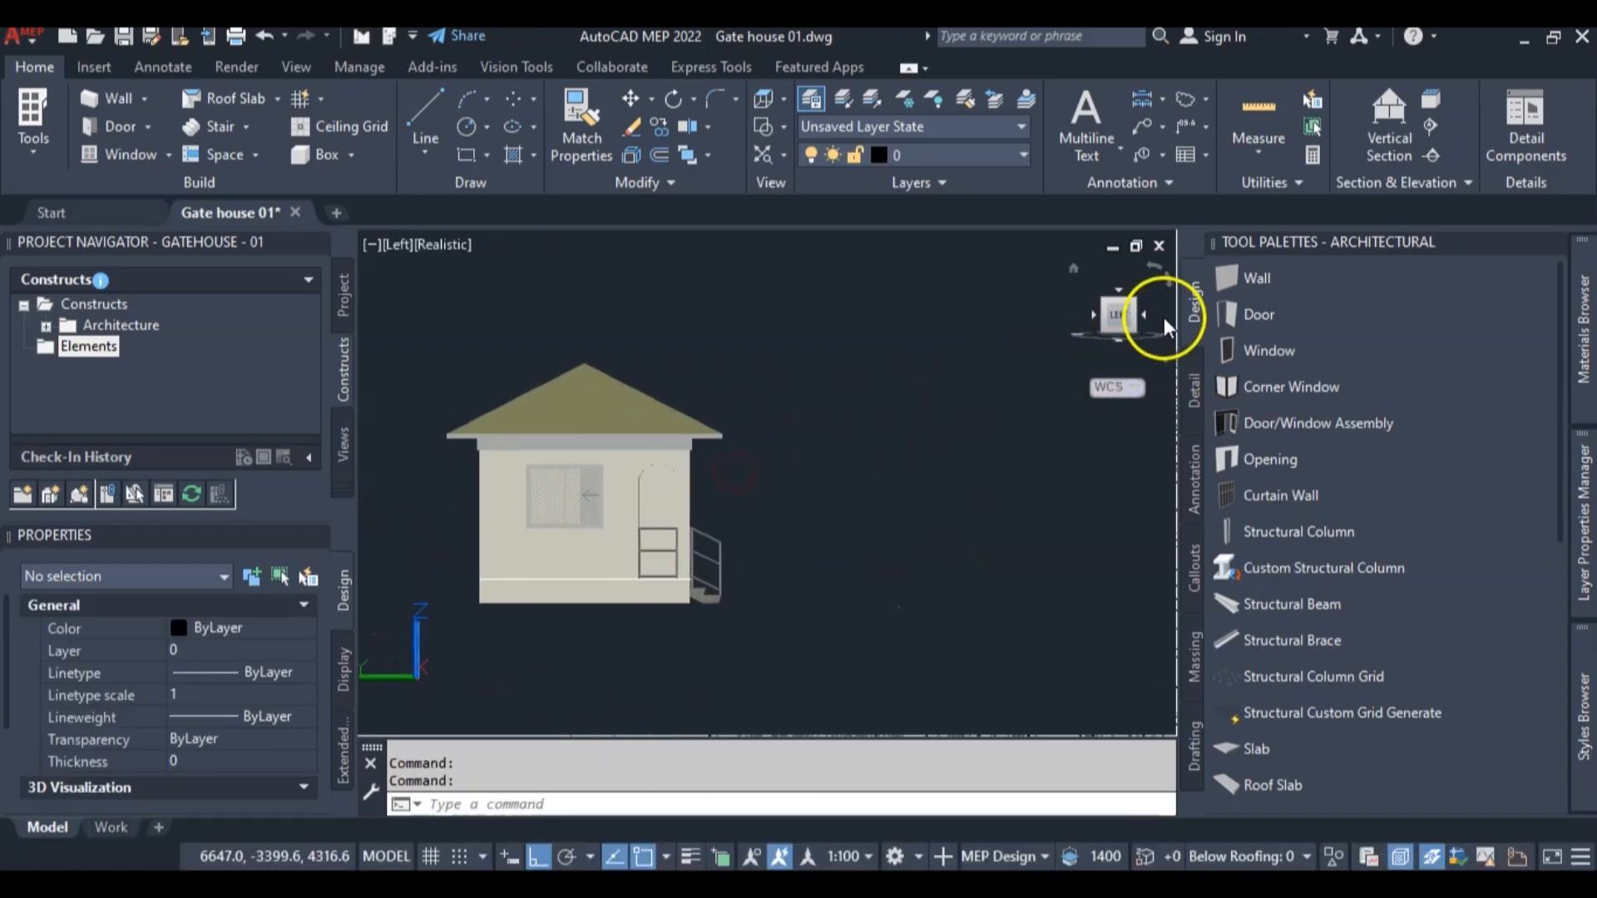
{"action": "left_click", "coordinate": [443, 244]}
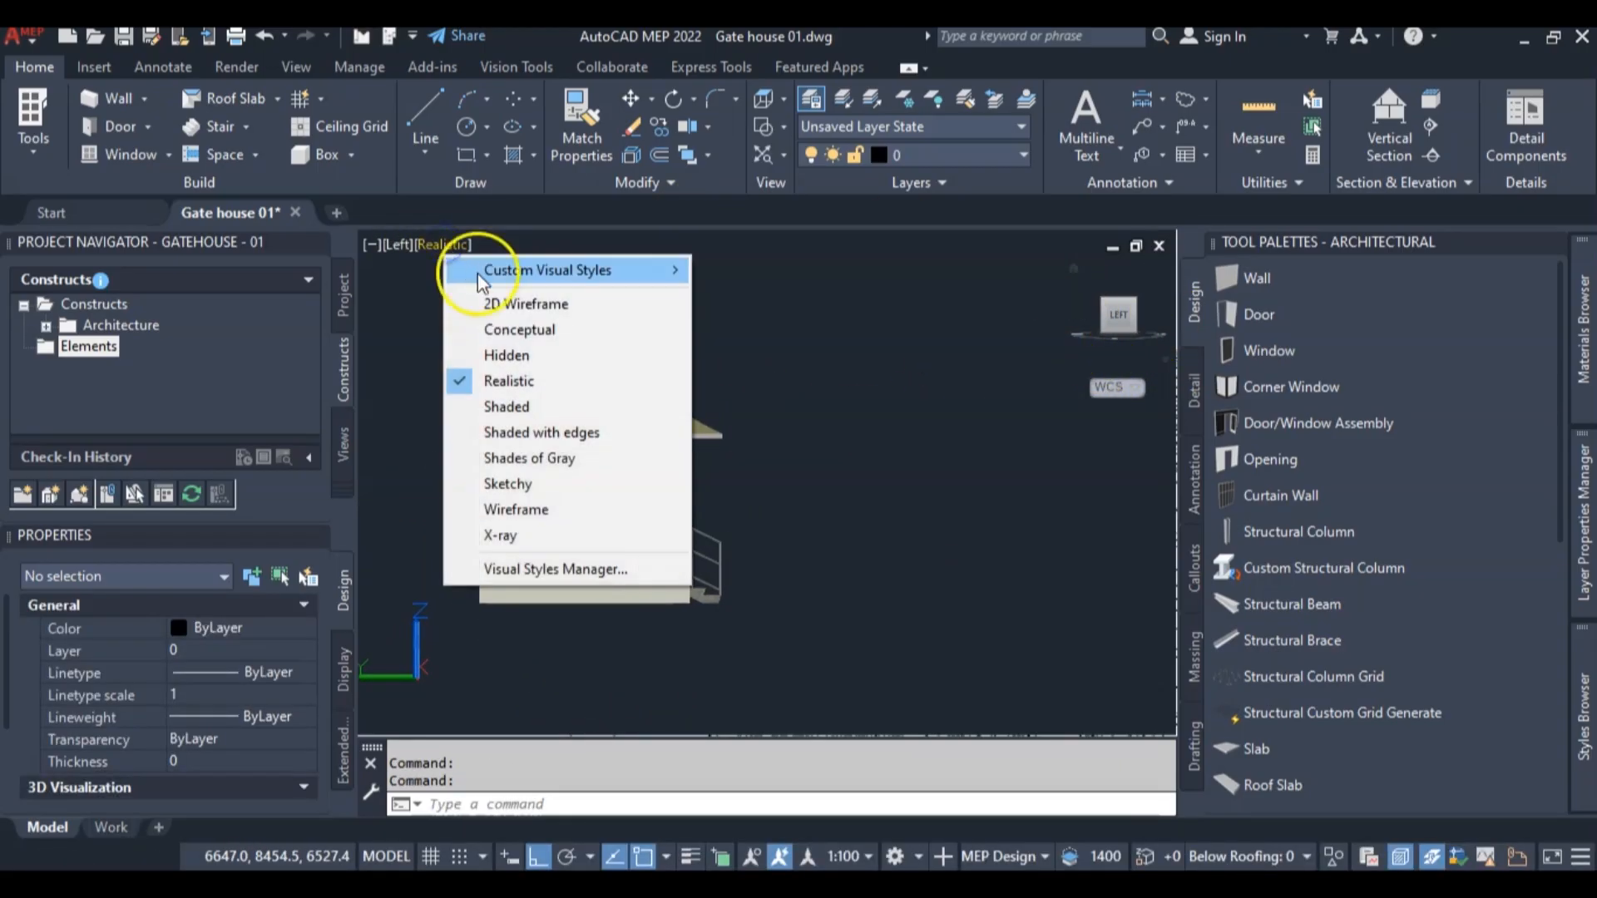
{"action": "left_click", "coordinate": [509, 355]}
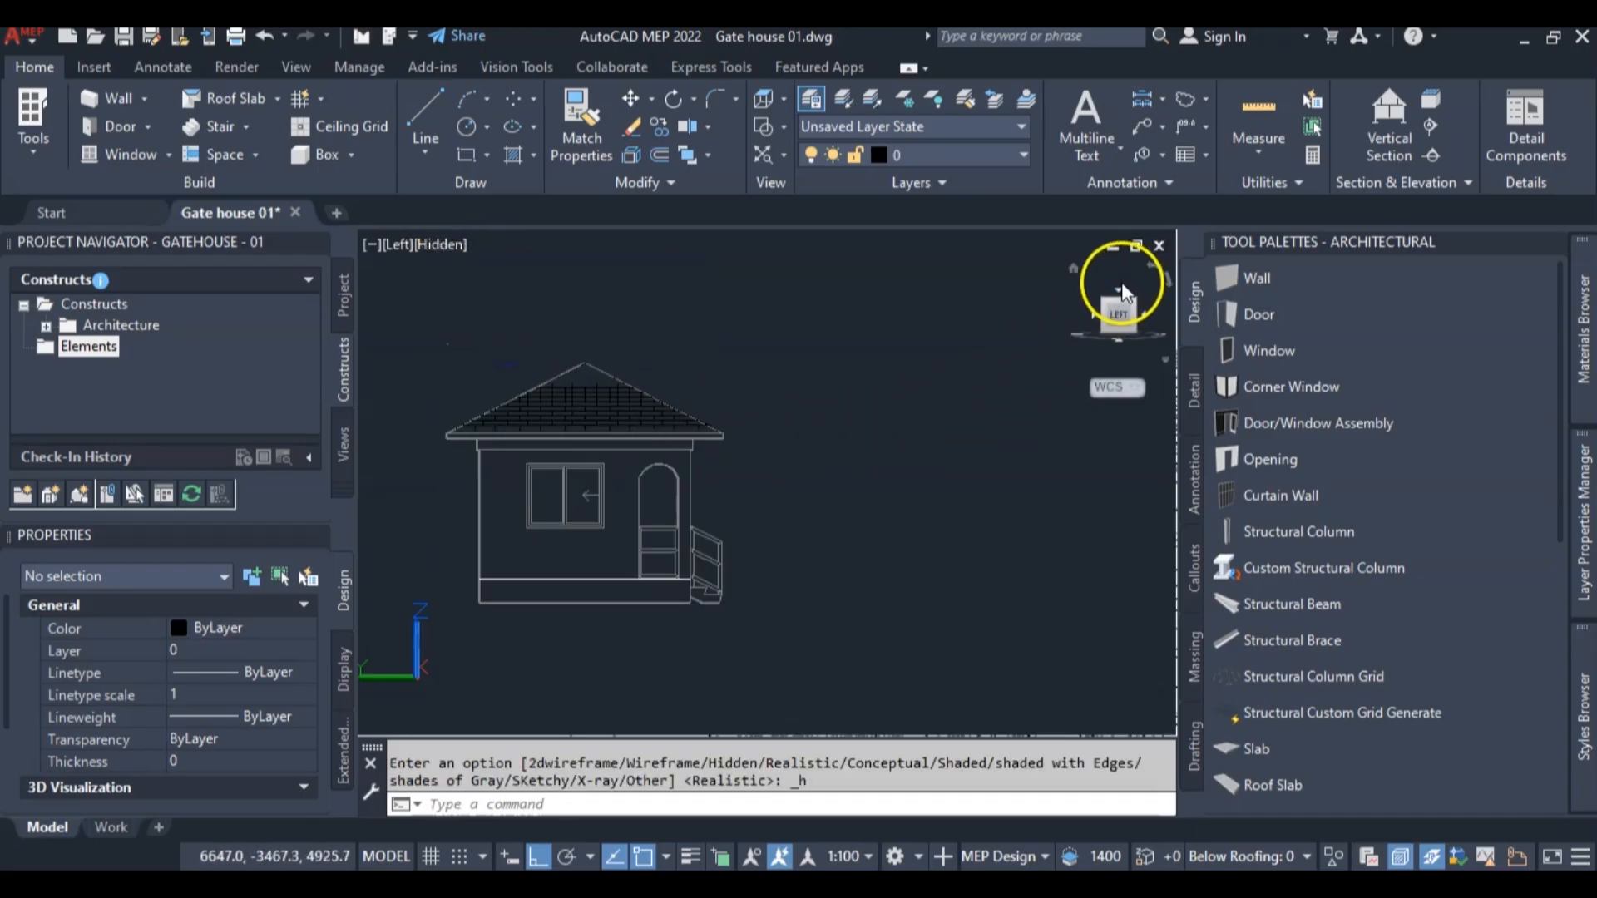
Switch to the southwest isometric view and examine the hip roof and its overhangs
{"action": "left_click", "coordinate": [1134, 308]}
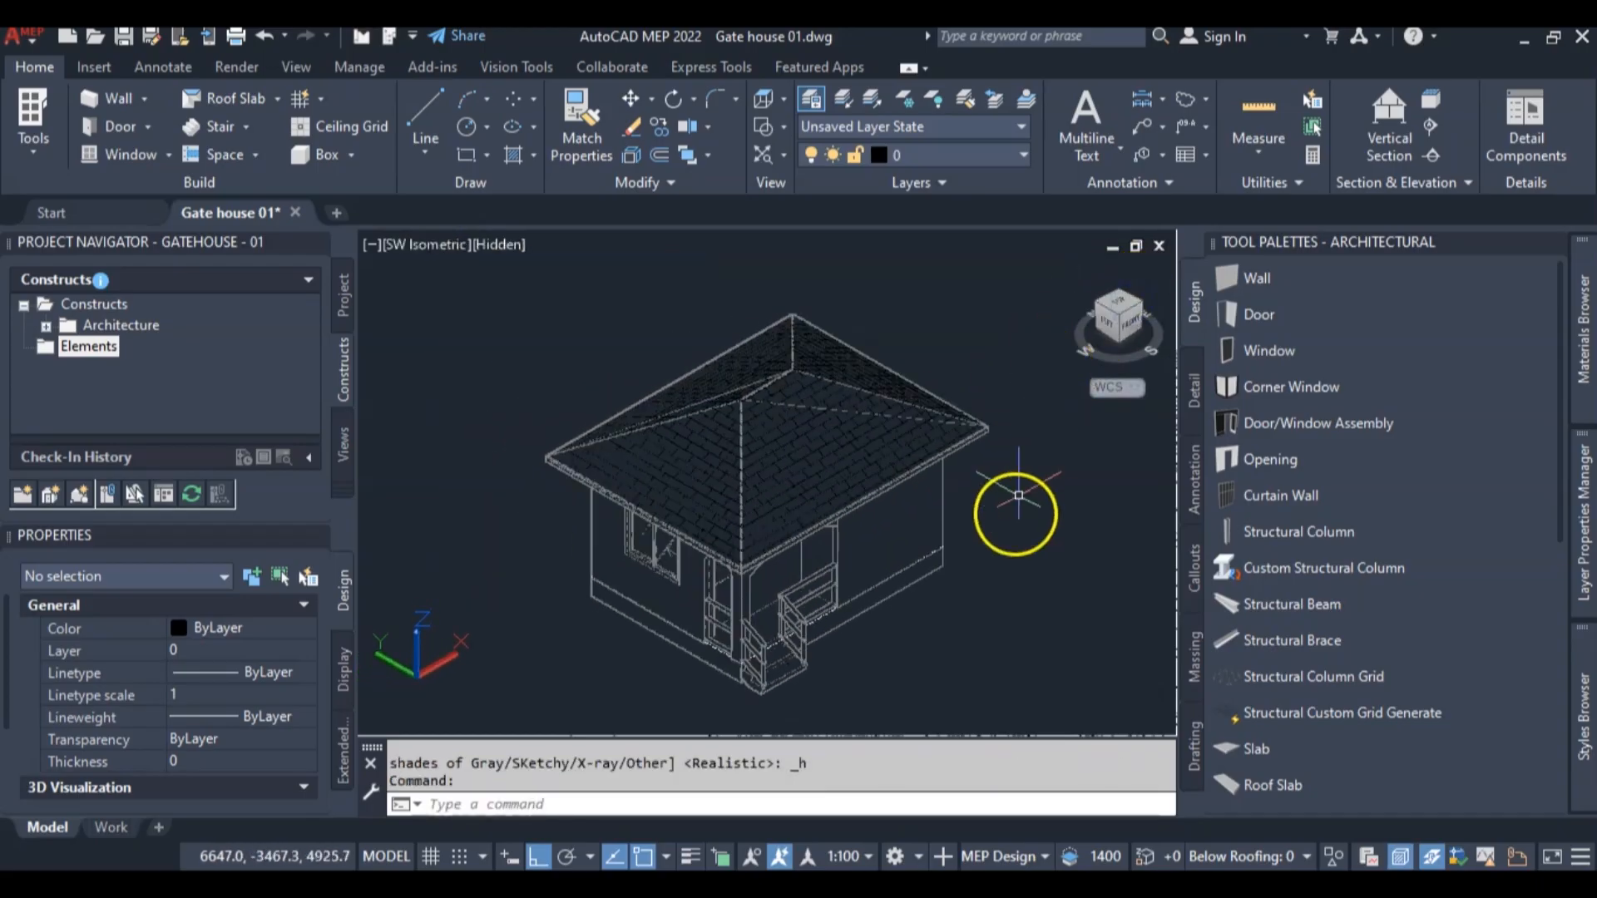
{"action": "scroll", "coordinate": [965, 541], "scroll_direction": "up", "scroll_amount": 5}
{"action": "scroll", "coordinate": [920, 526], "scroll_direction": "down", "scroll_amount": 6}
{"action": "scroll", "coordinate": [848, 510], "scroll_direction": "up", "scroll_amount": 1}
{"action": "scroll", "coordinate": [857, 511], "scroll_direction": "down", "scroll_amount": 1}
{"action": "middle_click_drag", "start_coordinate": [872, 519], "coordinate": [816, 485]}
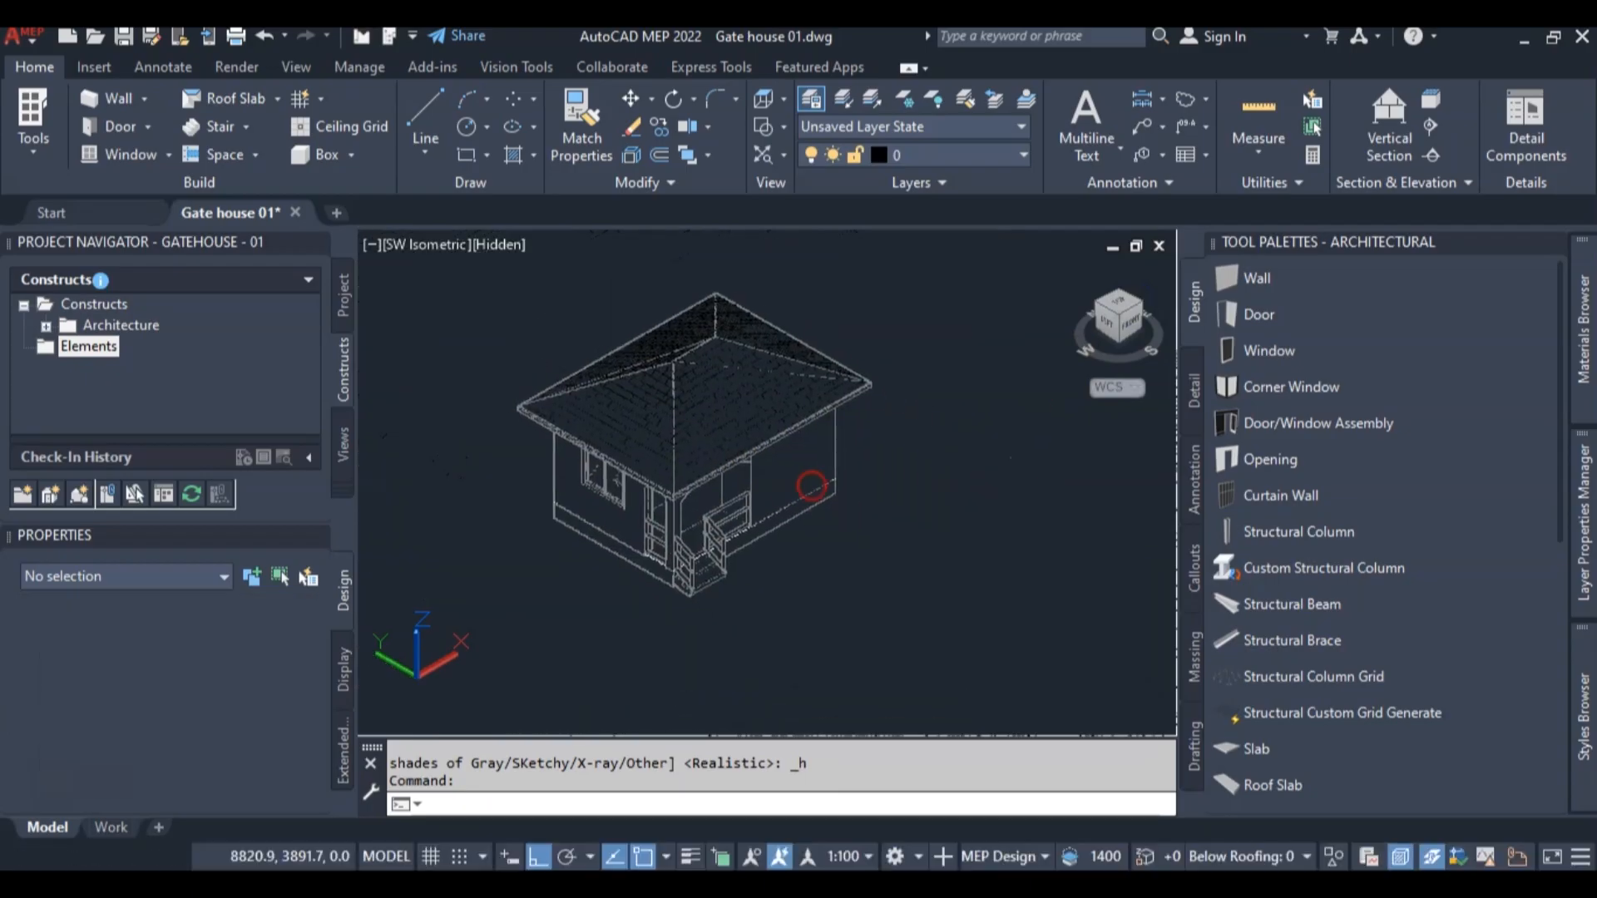